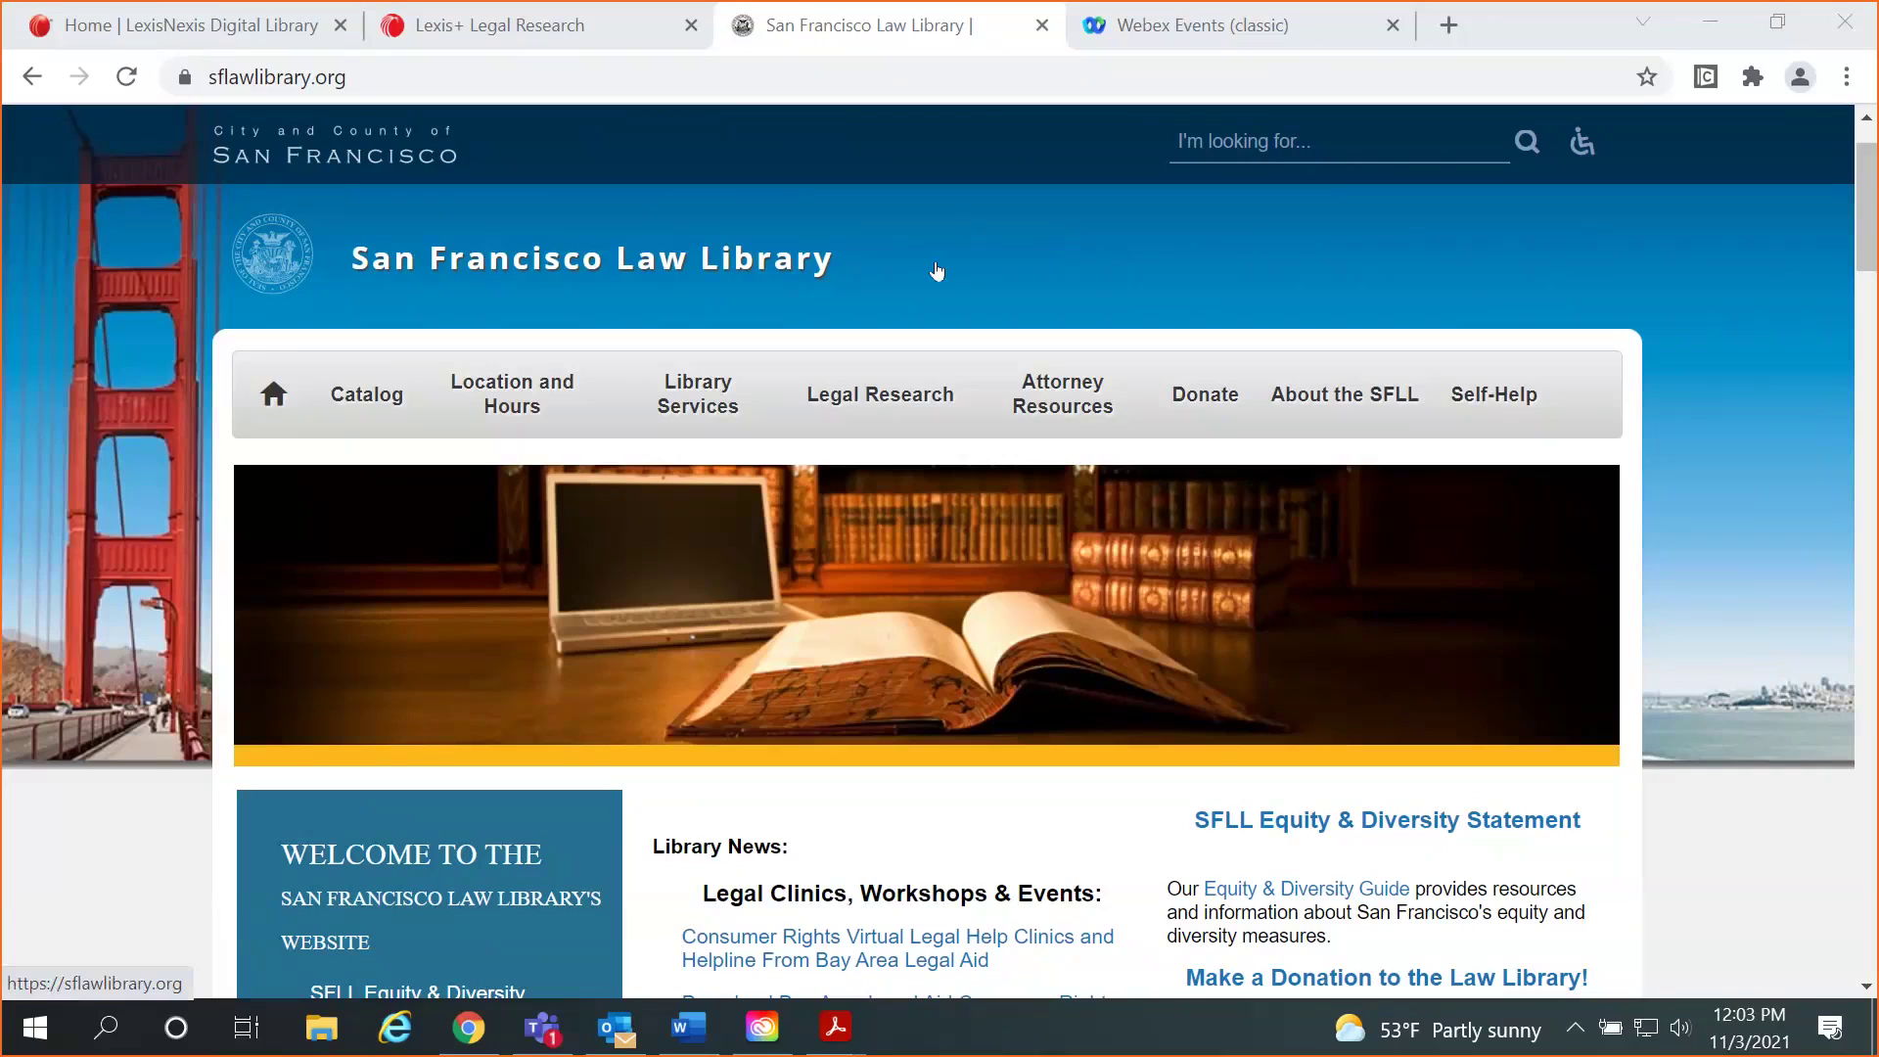
Open the law library's LexisNexis Digital Library page under legal research and review its account request and eBook access options.
mouse_move(886, 401)
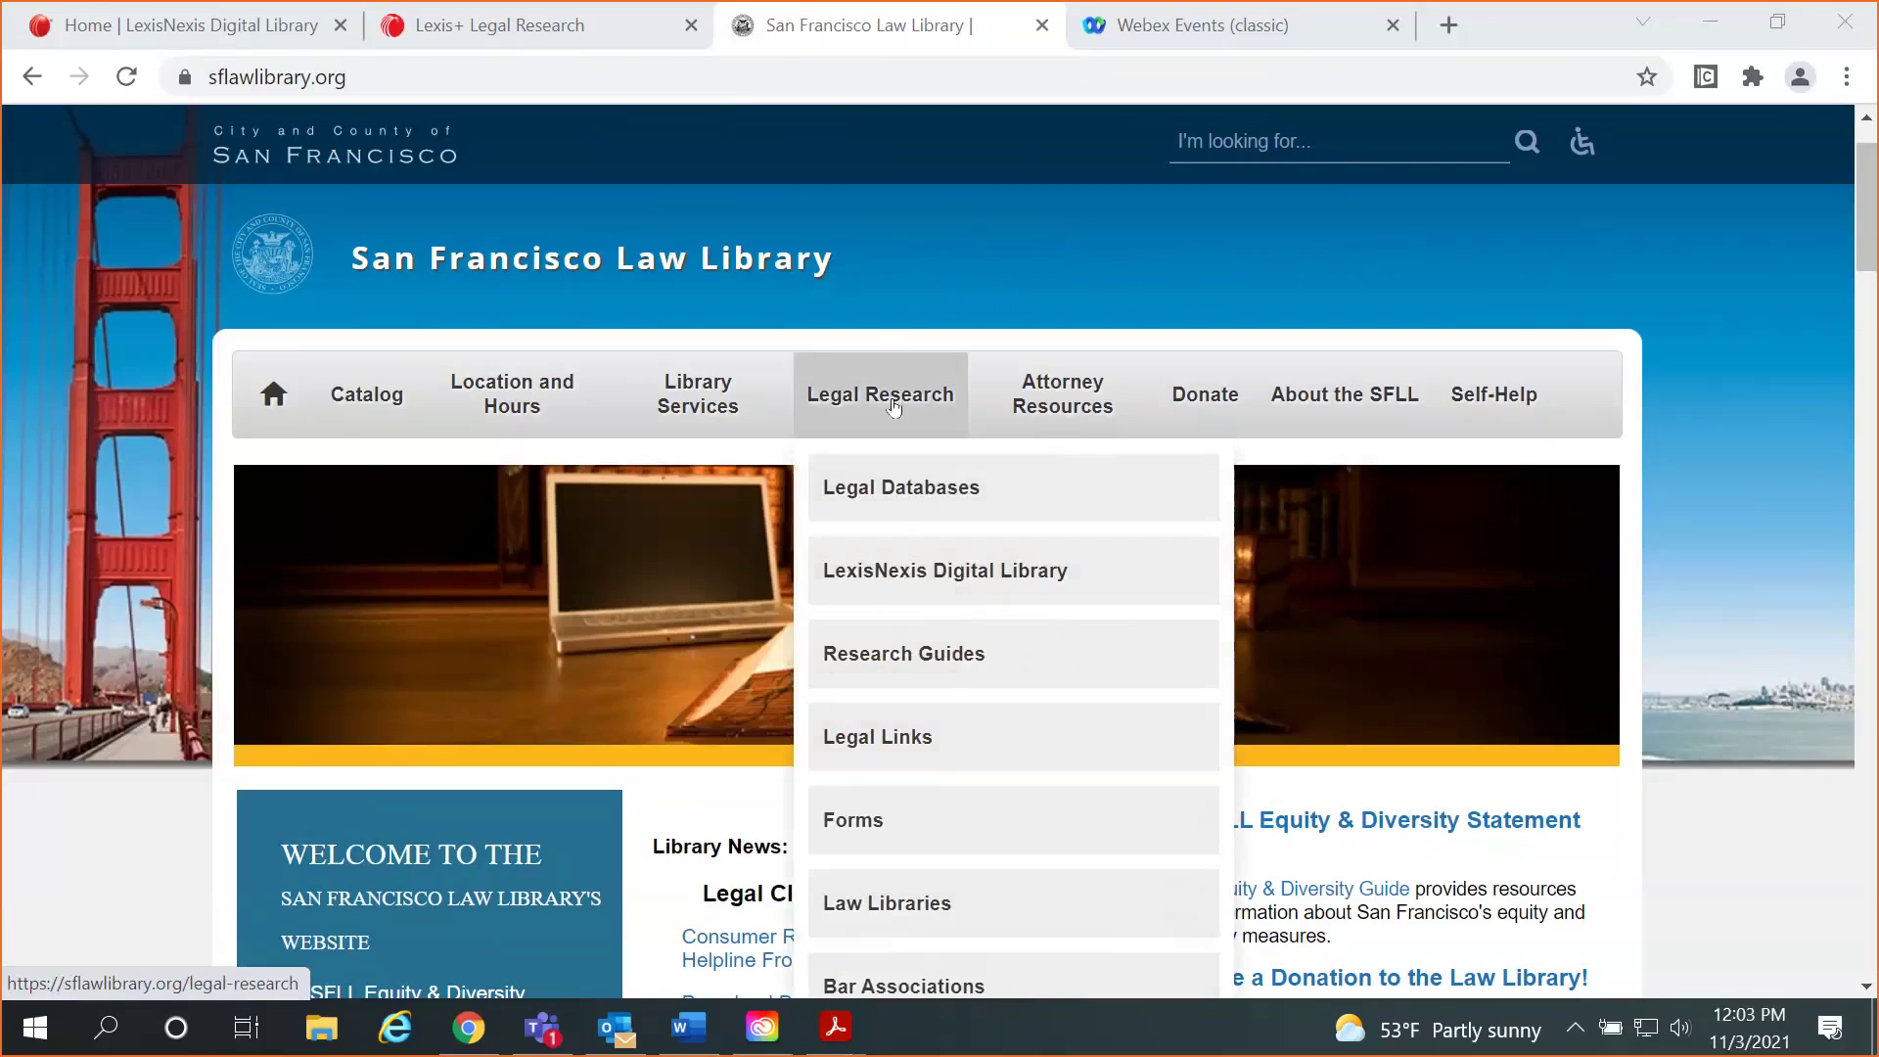
click(1012, 587)
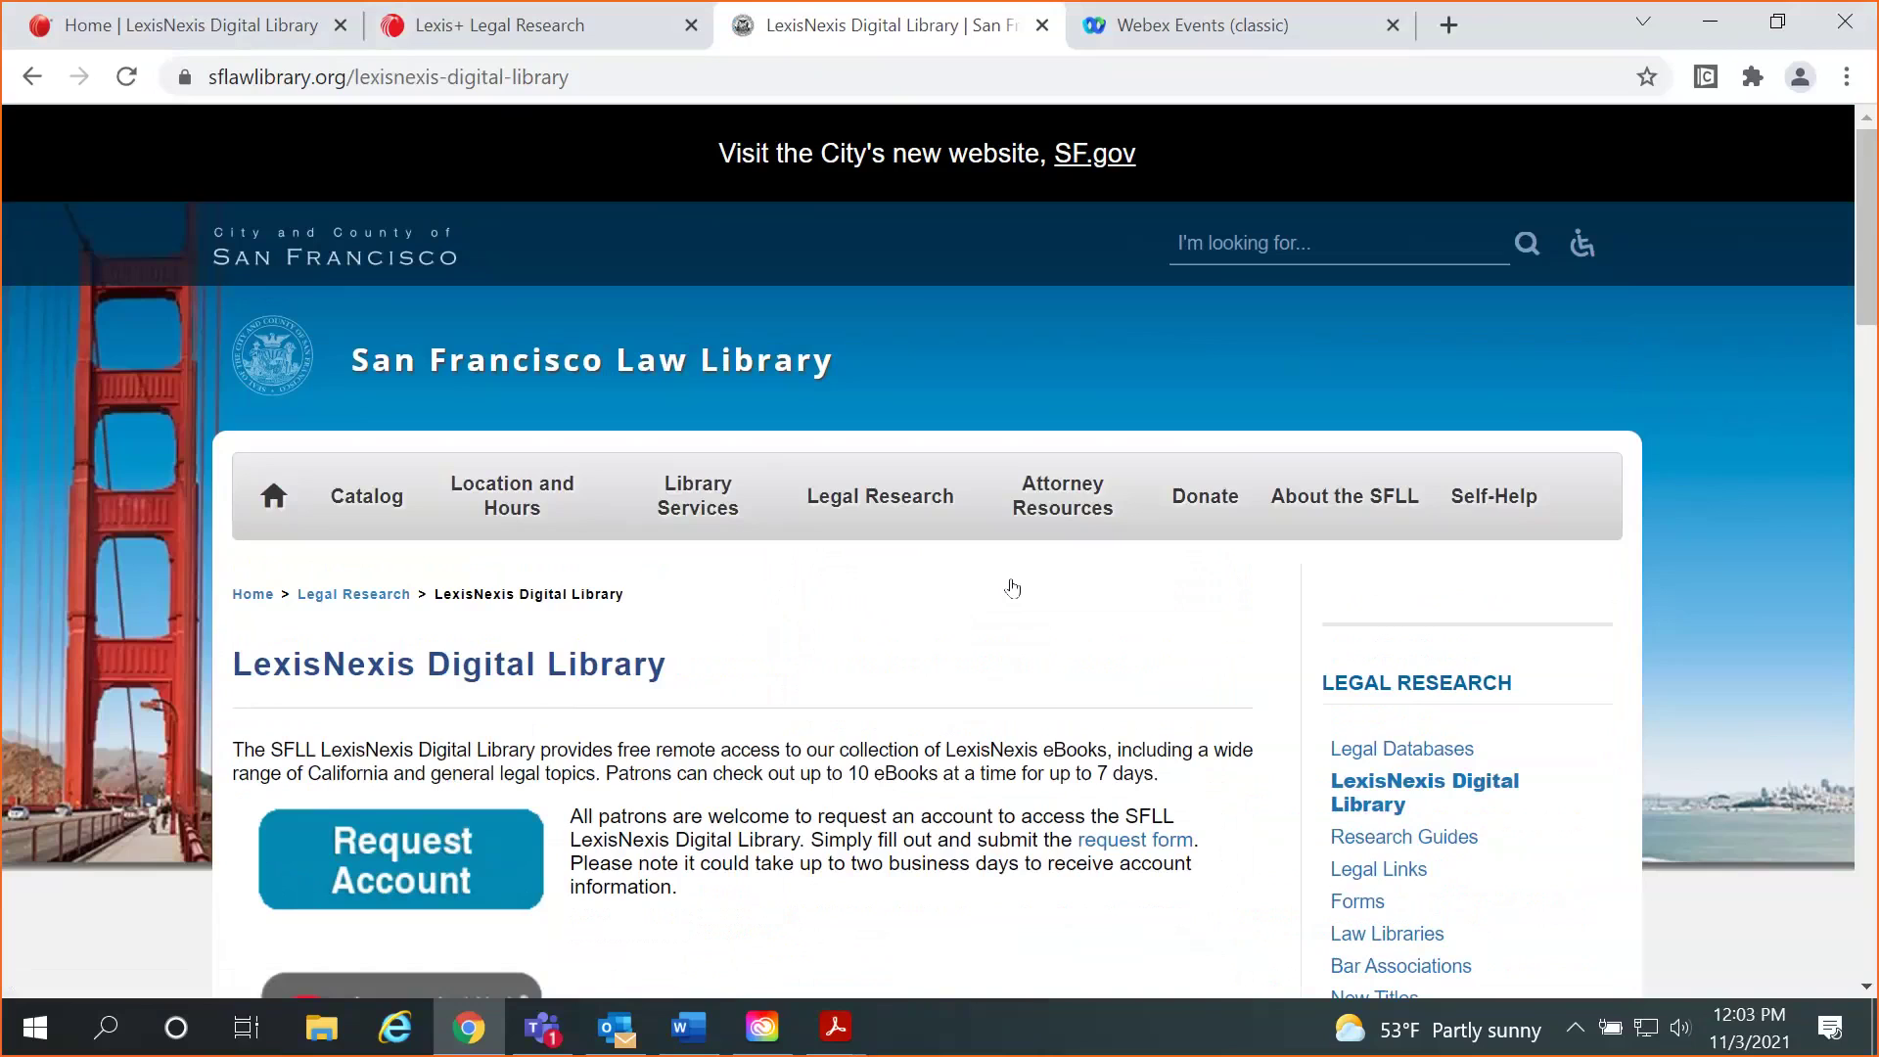
scroll(1011, 587, down, 1)
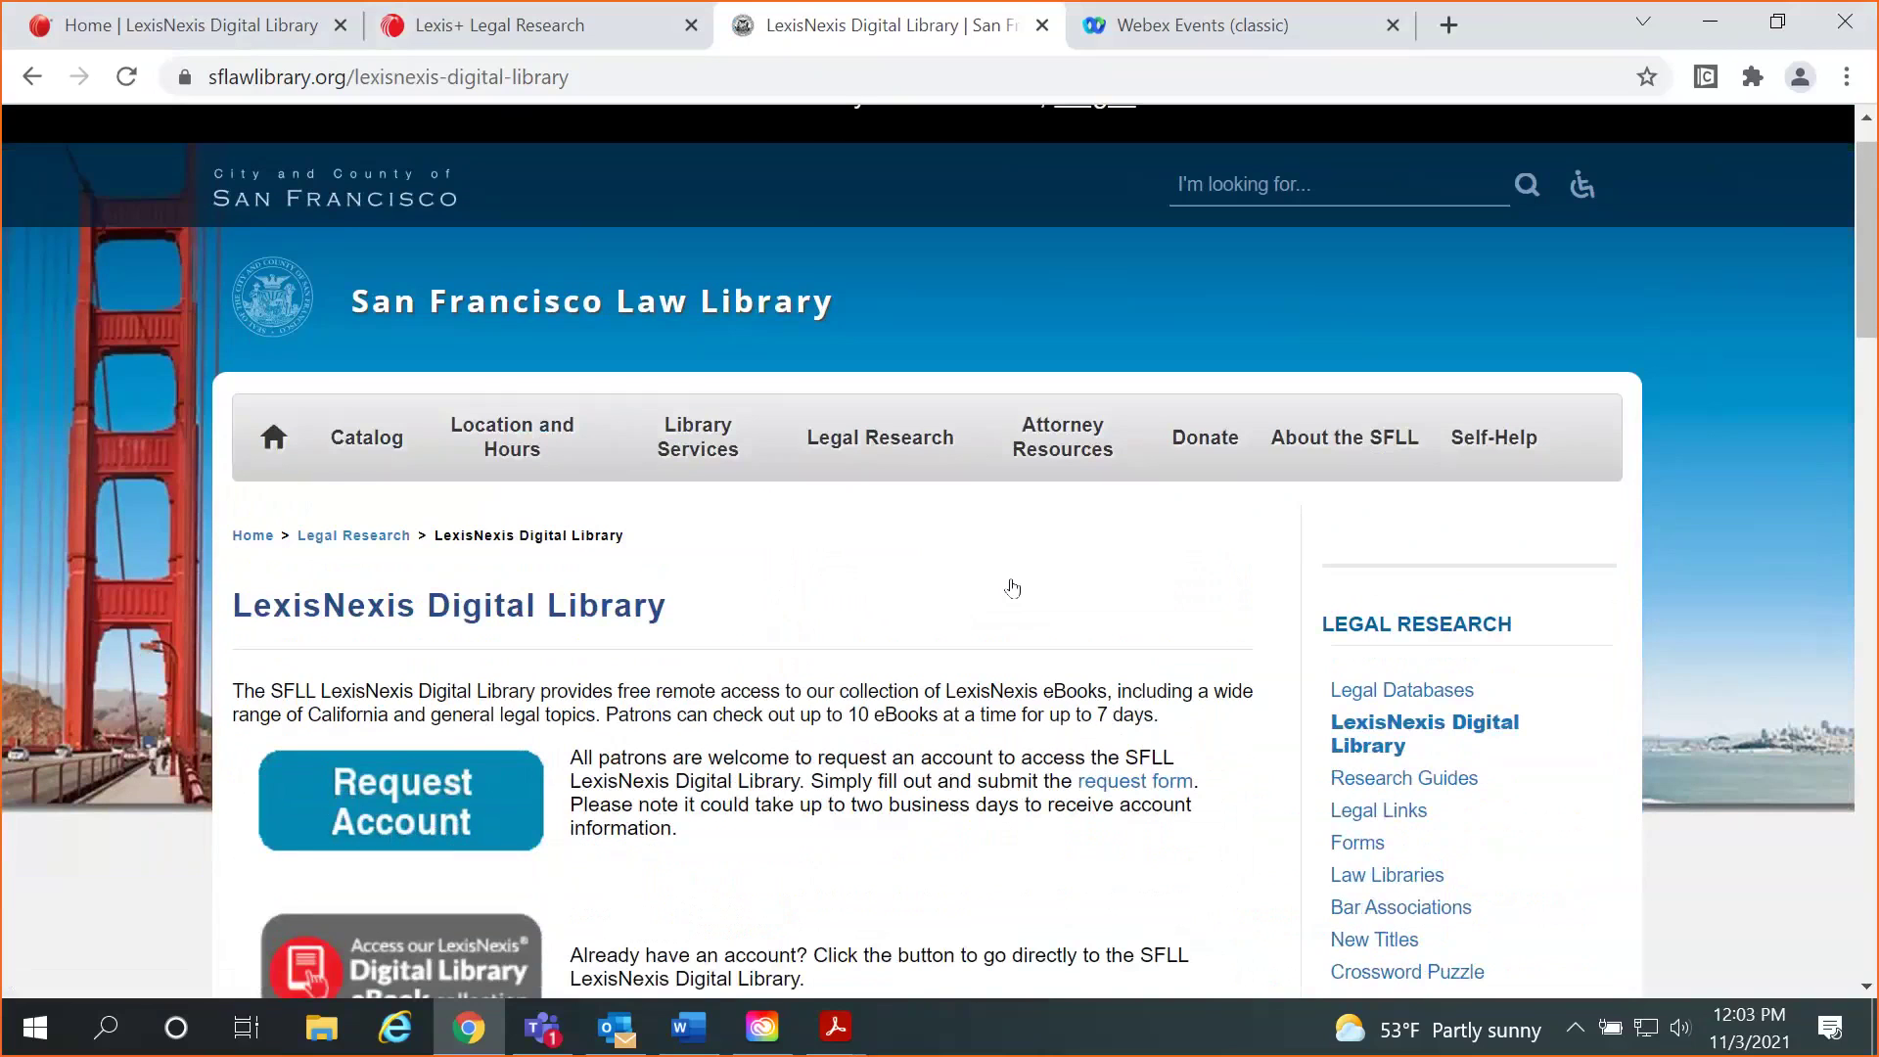
scroll(1011, 587, down, 1)
scroll(1012, 588, down, 3)
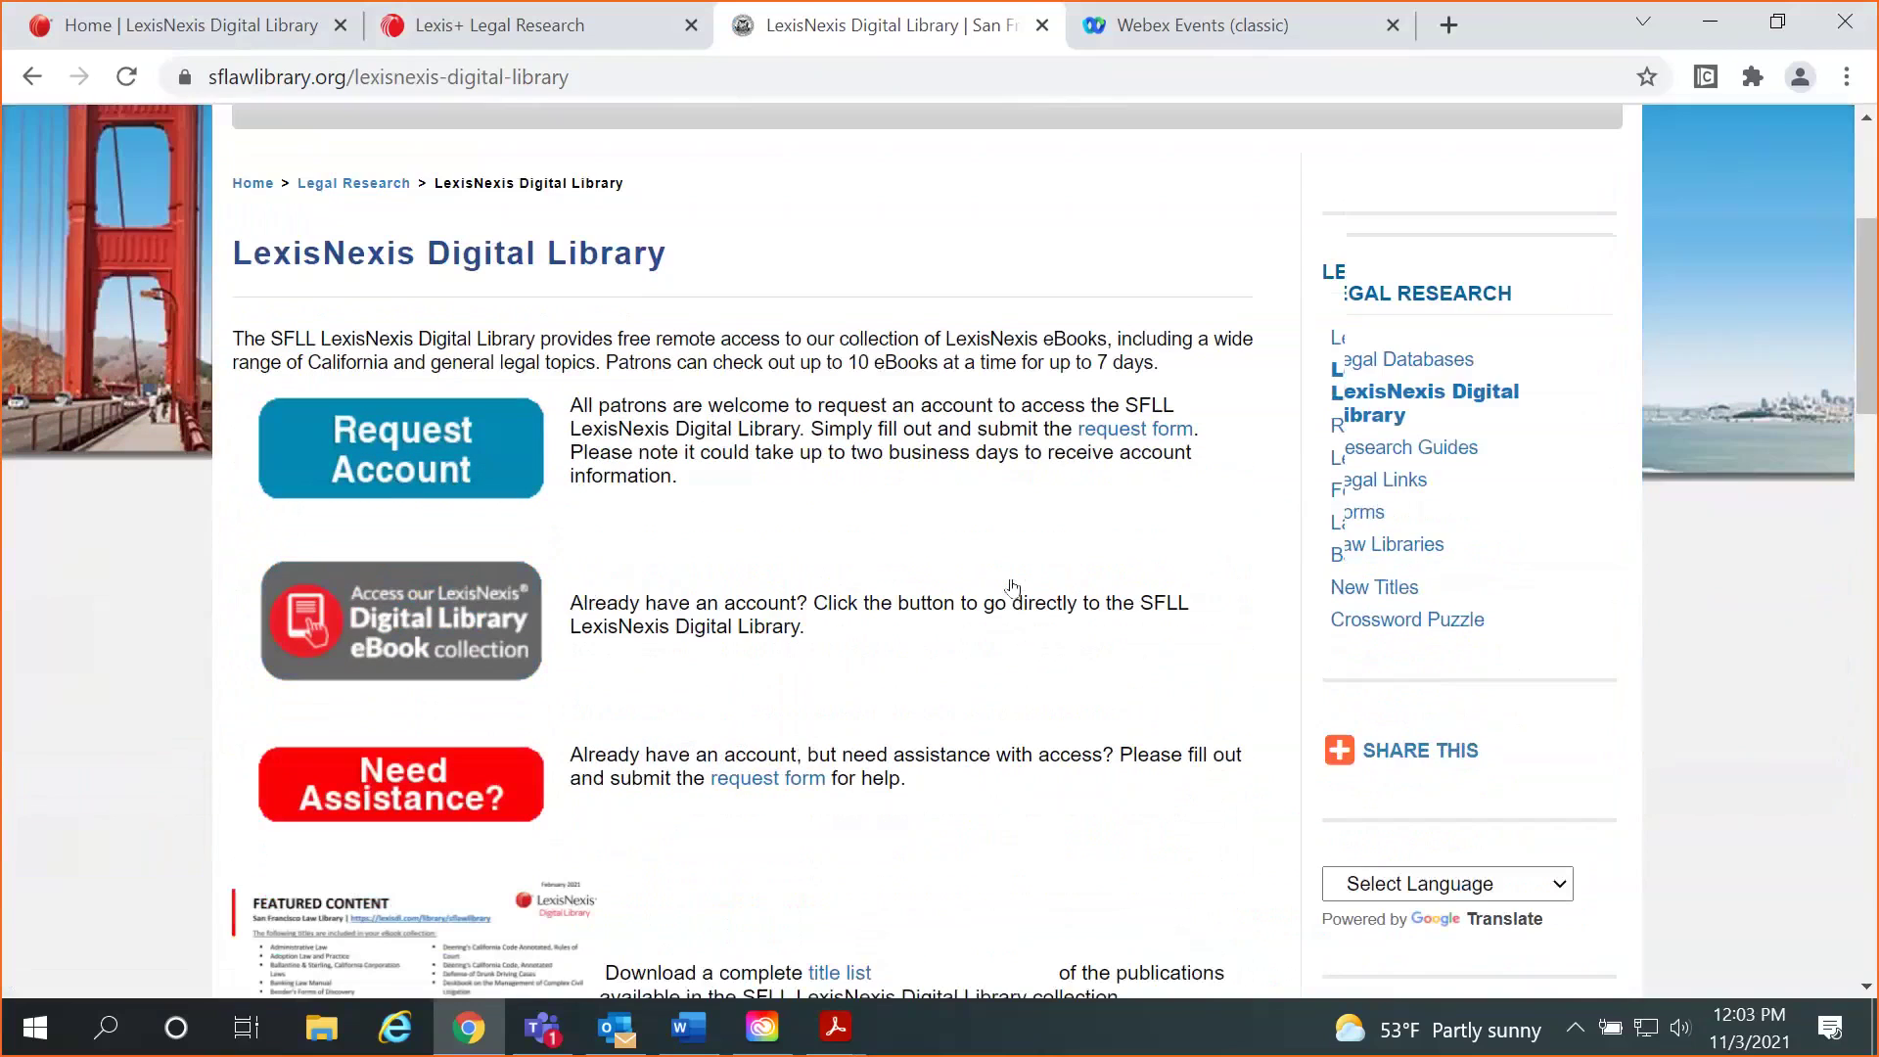
scroll(1011, 587, down, 1)
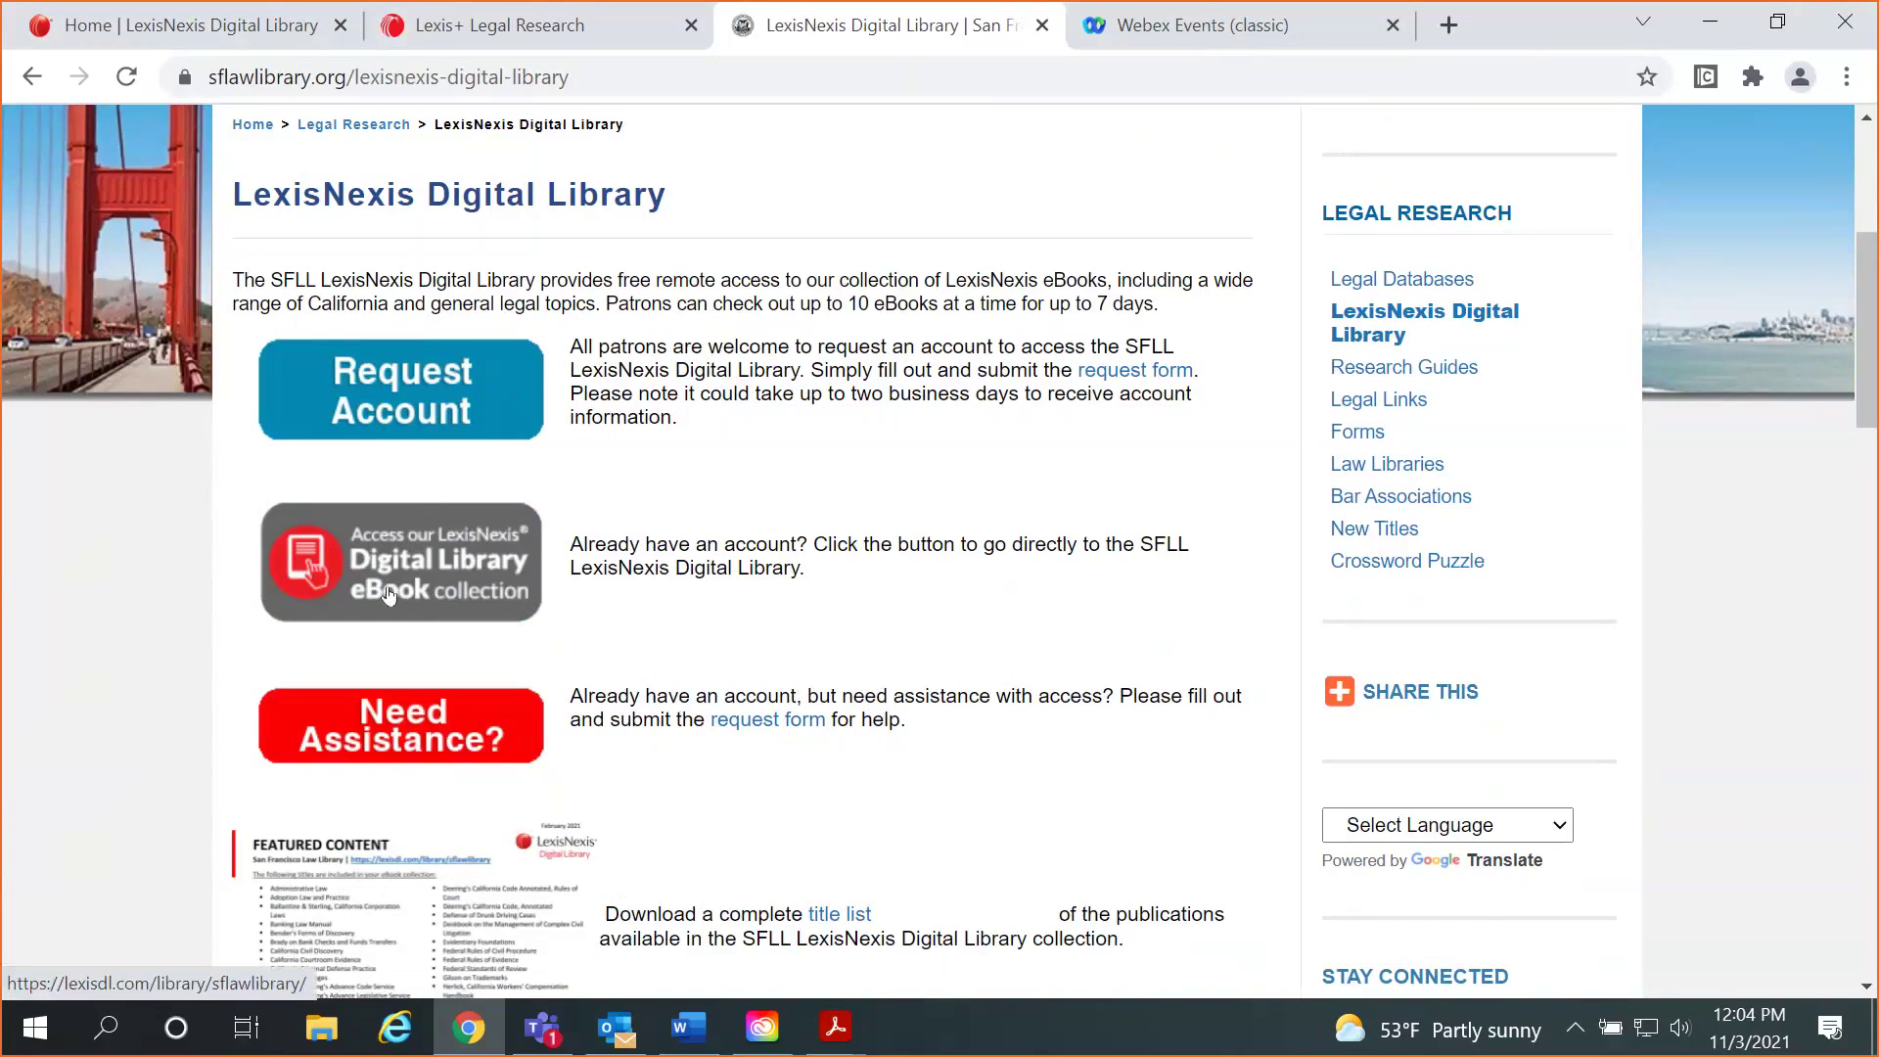
Switch to the open LexisNexis Digital Library site and browse the library through to its complete list of subjects.
click(253, 17)
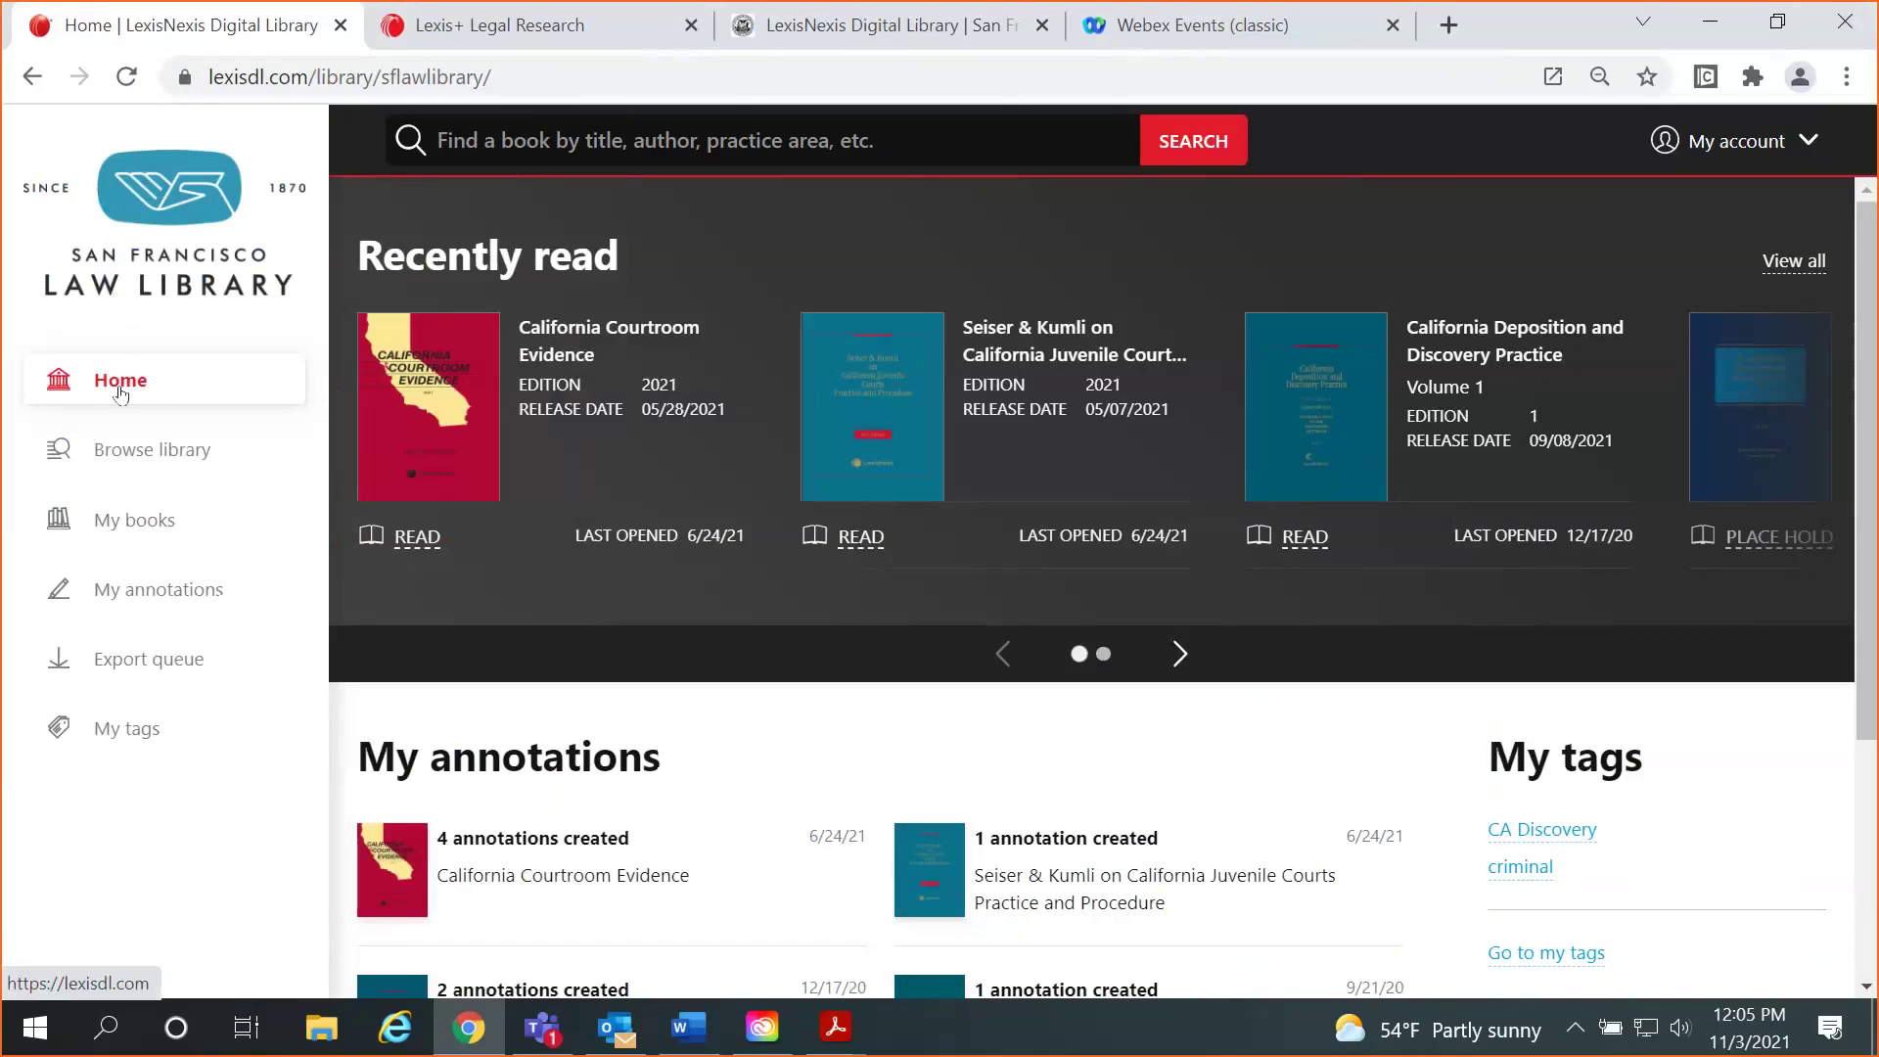
click(132, 460)
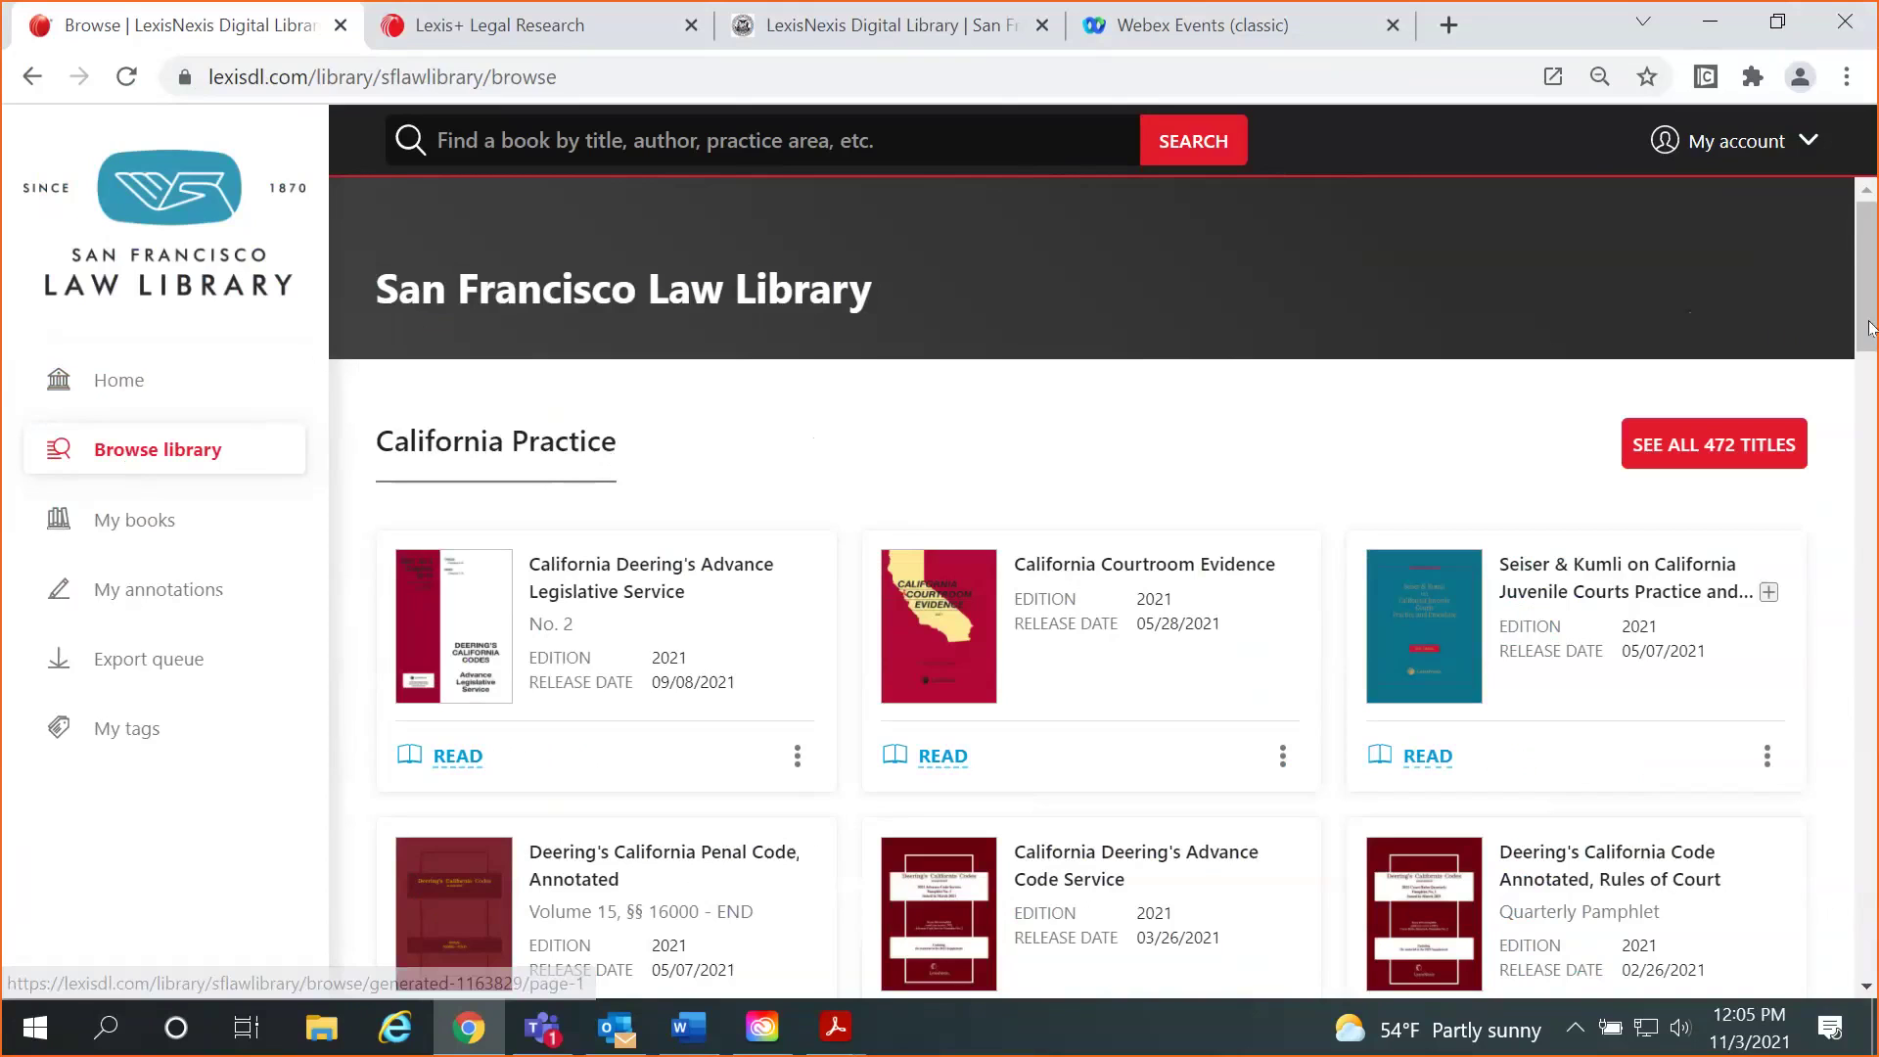
drag(1870, 315, 1854, 820)
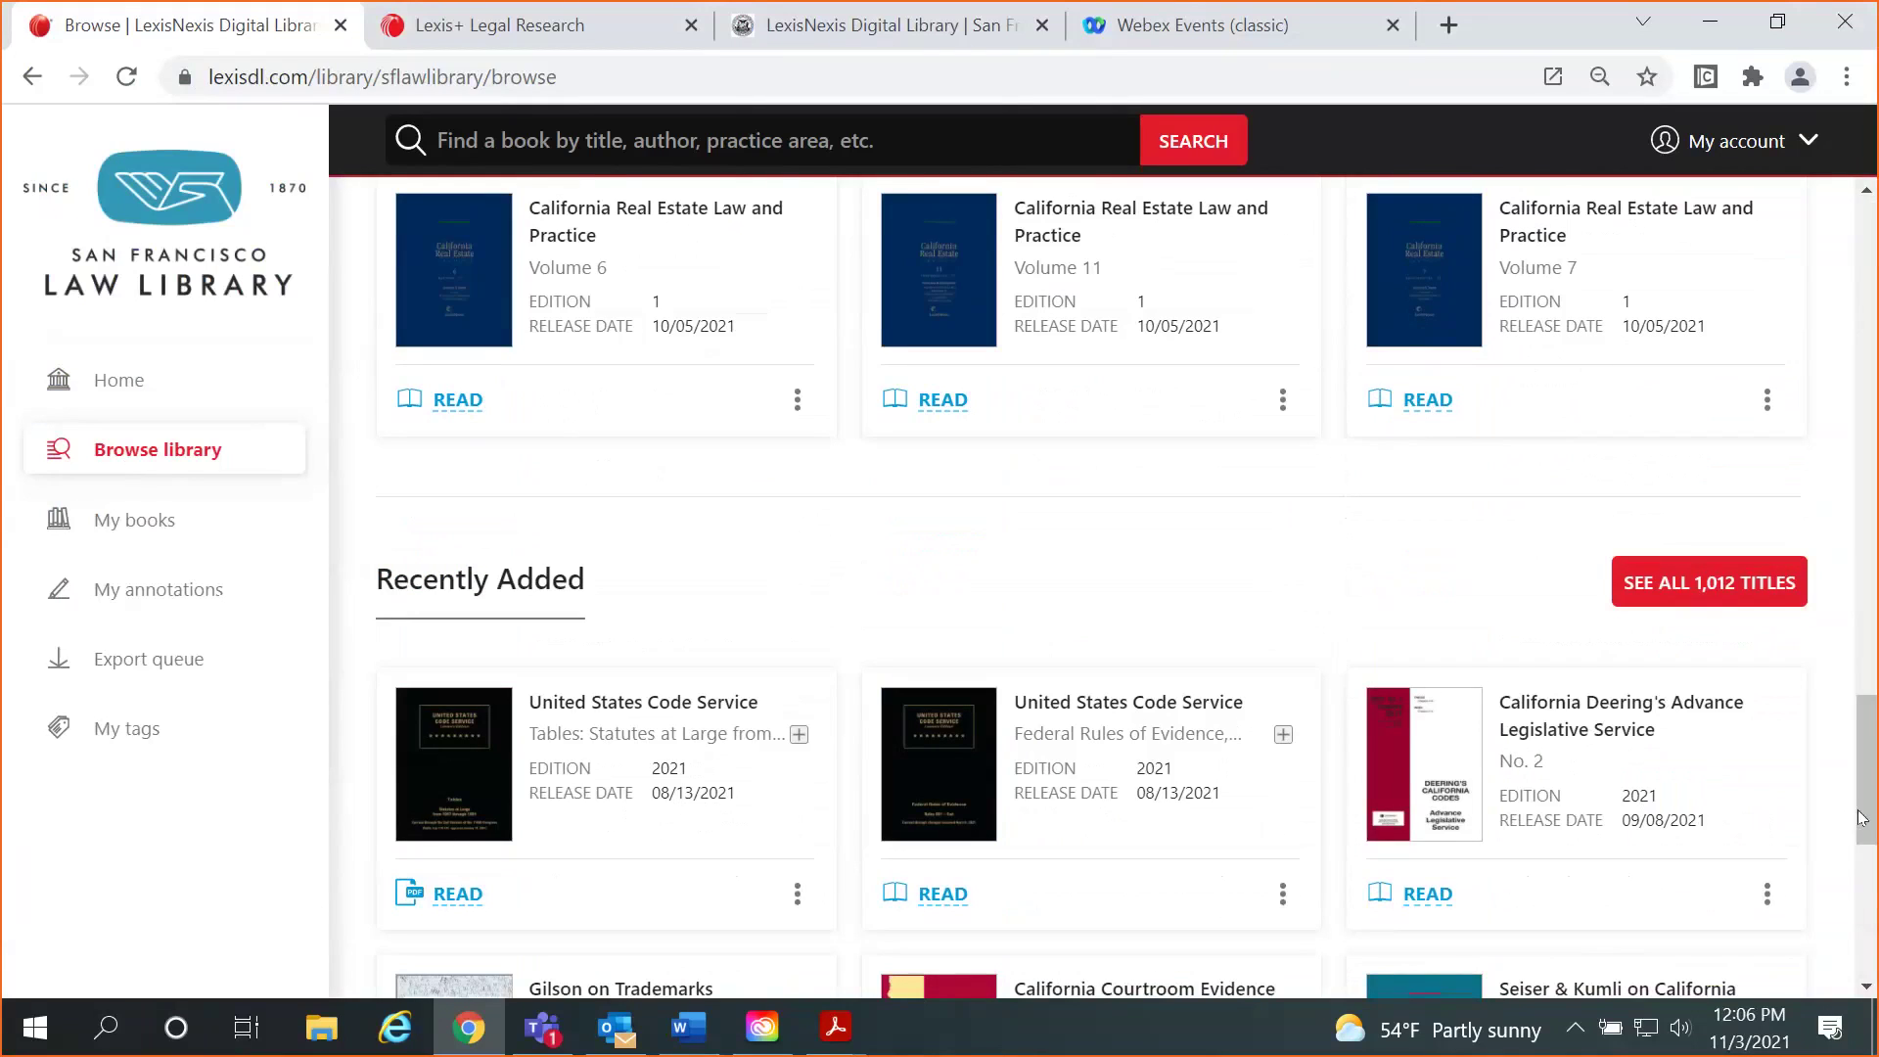
drag(1866, 822, 1871, 957)
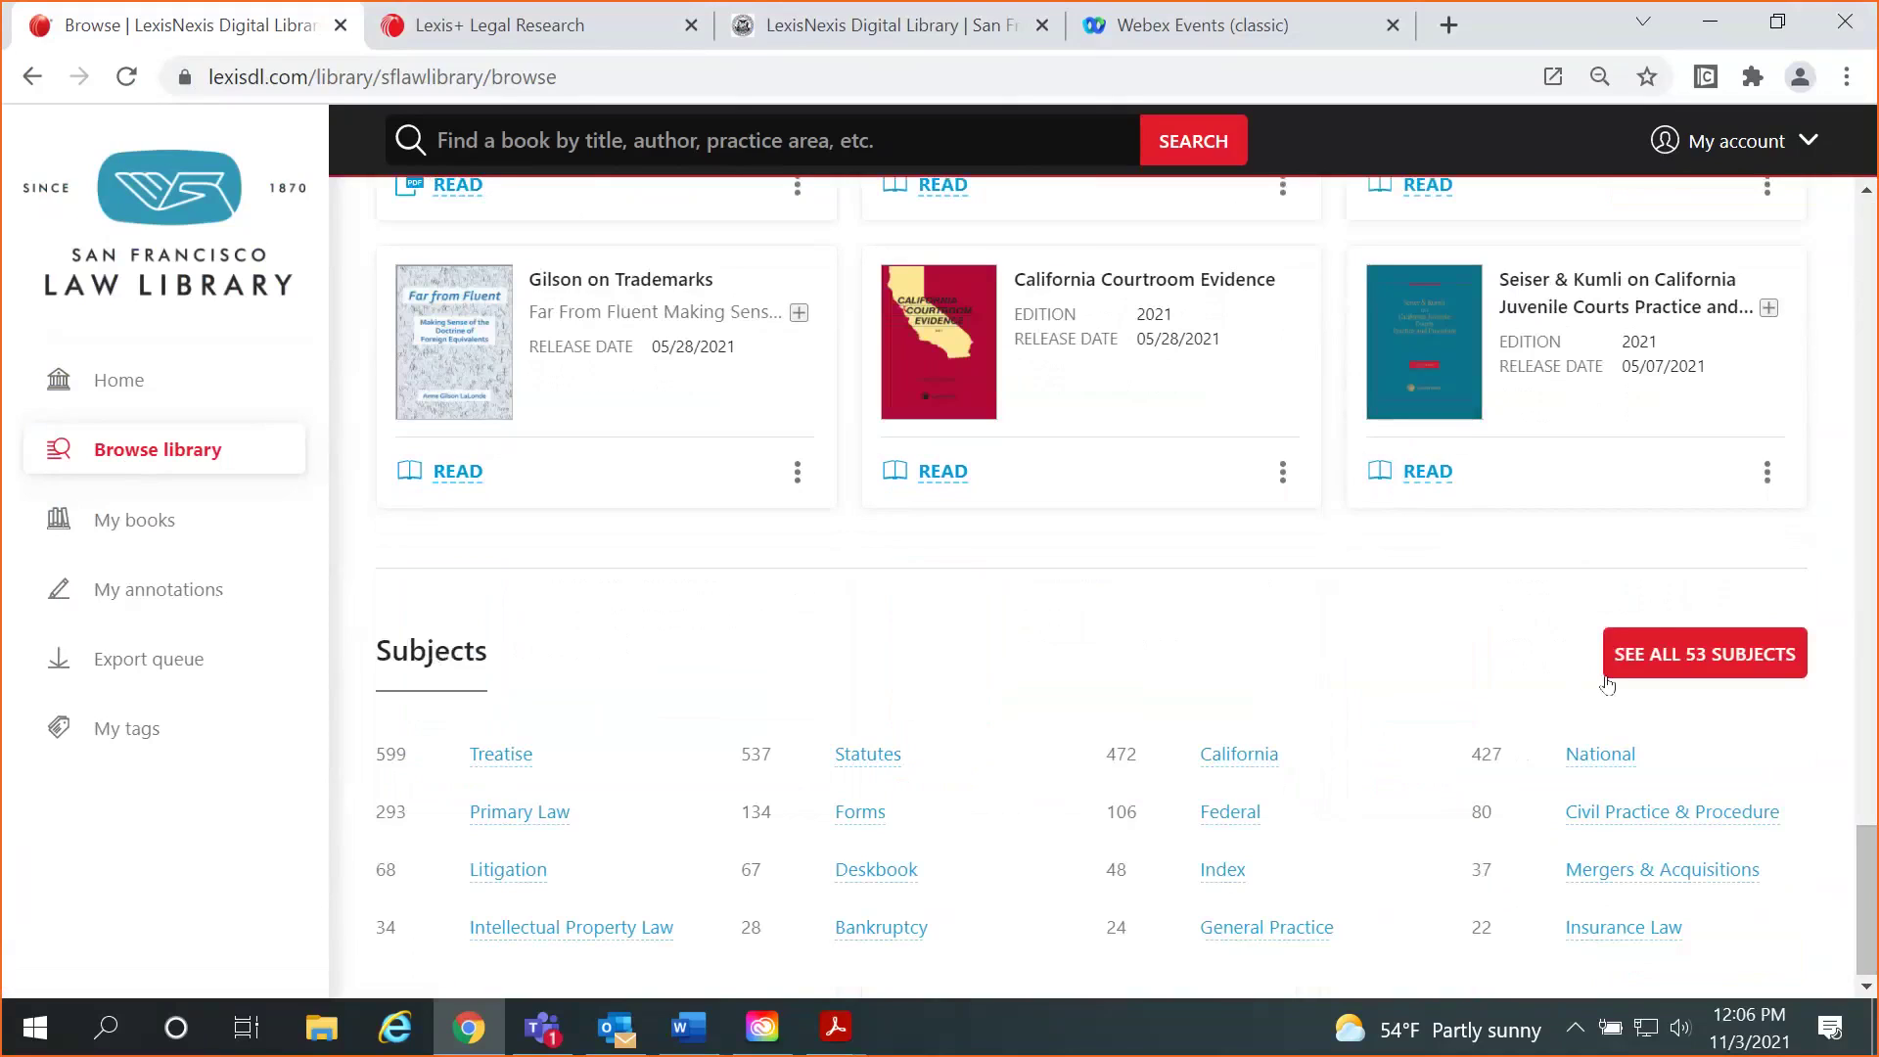
click(1667, 655)
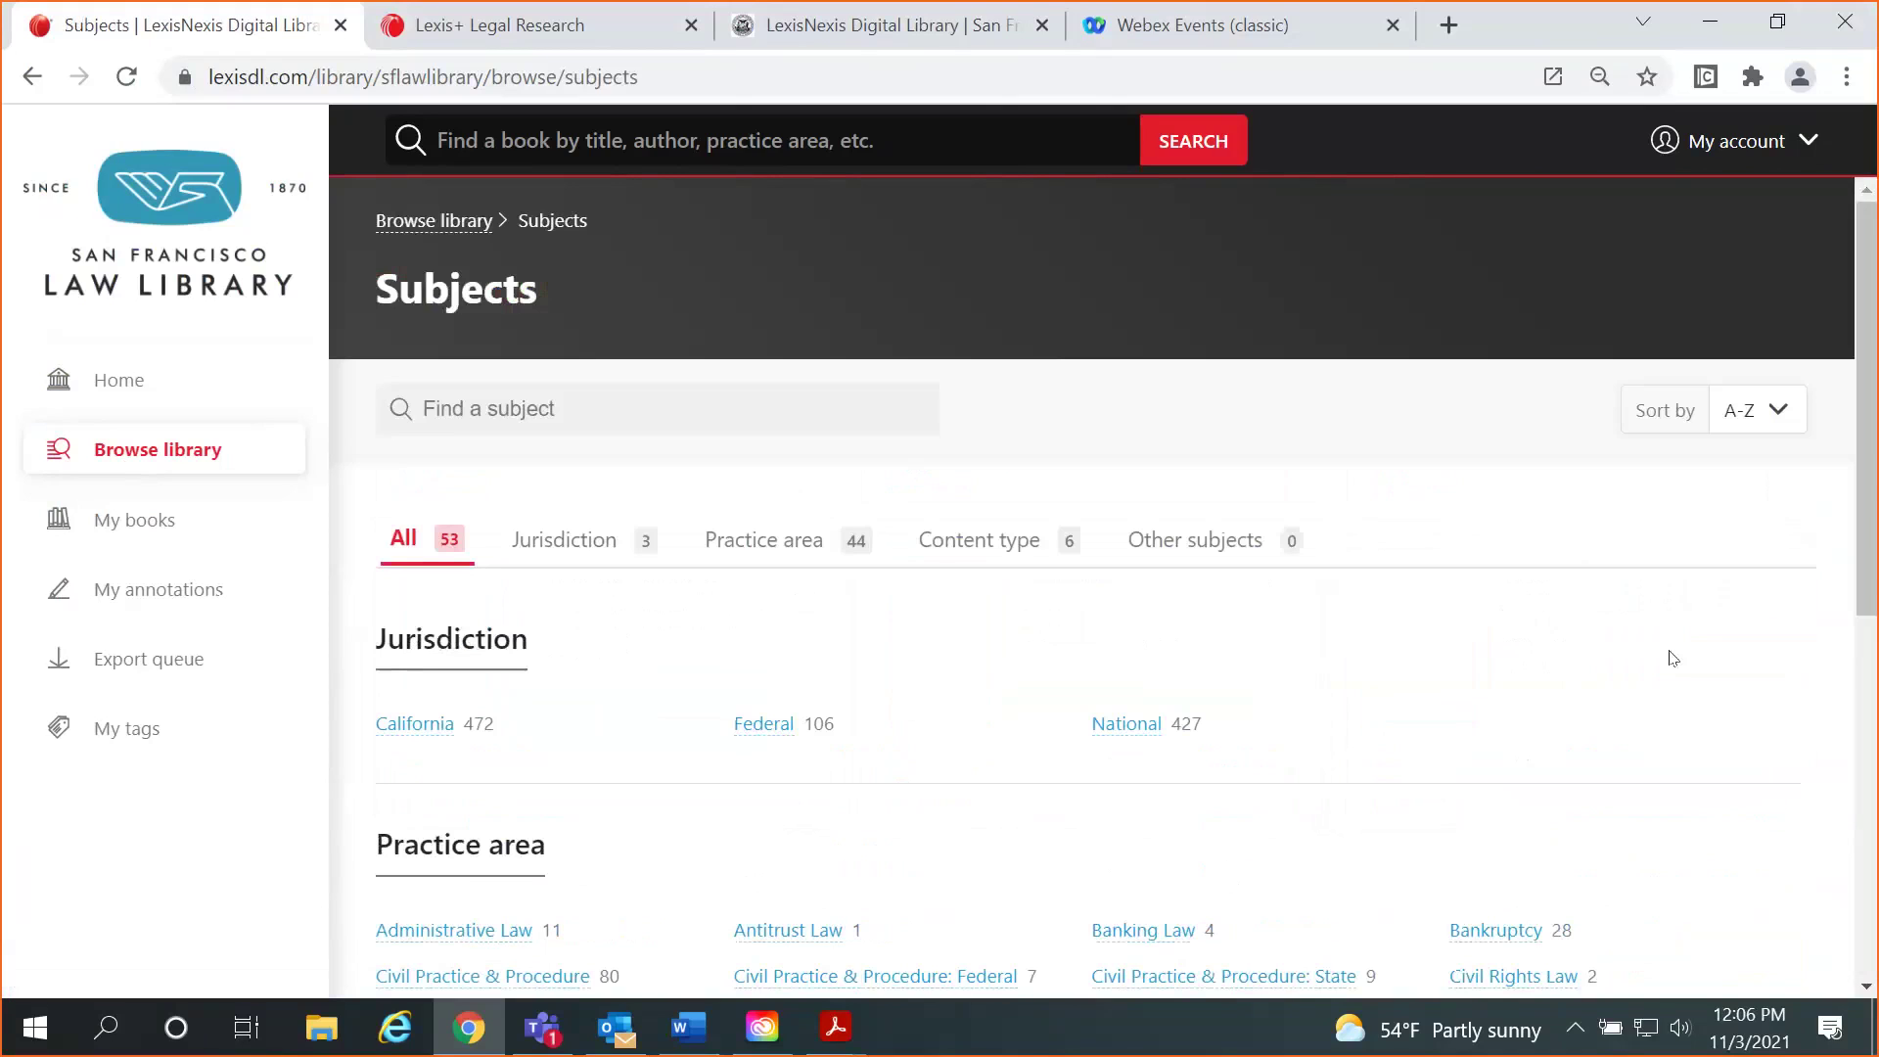
drag(1870, 569, 1867, 715)
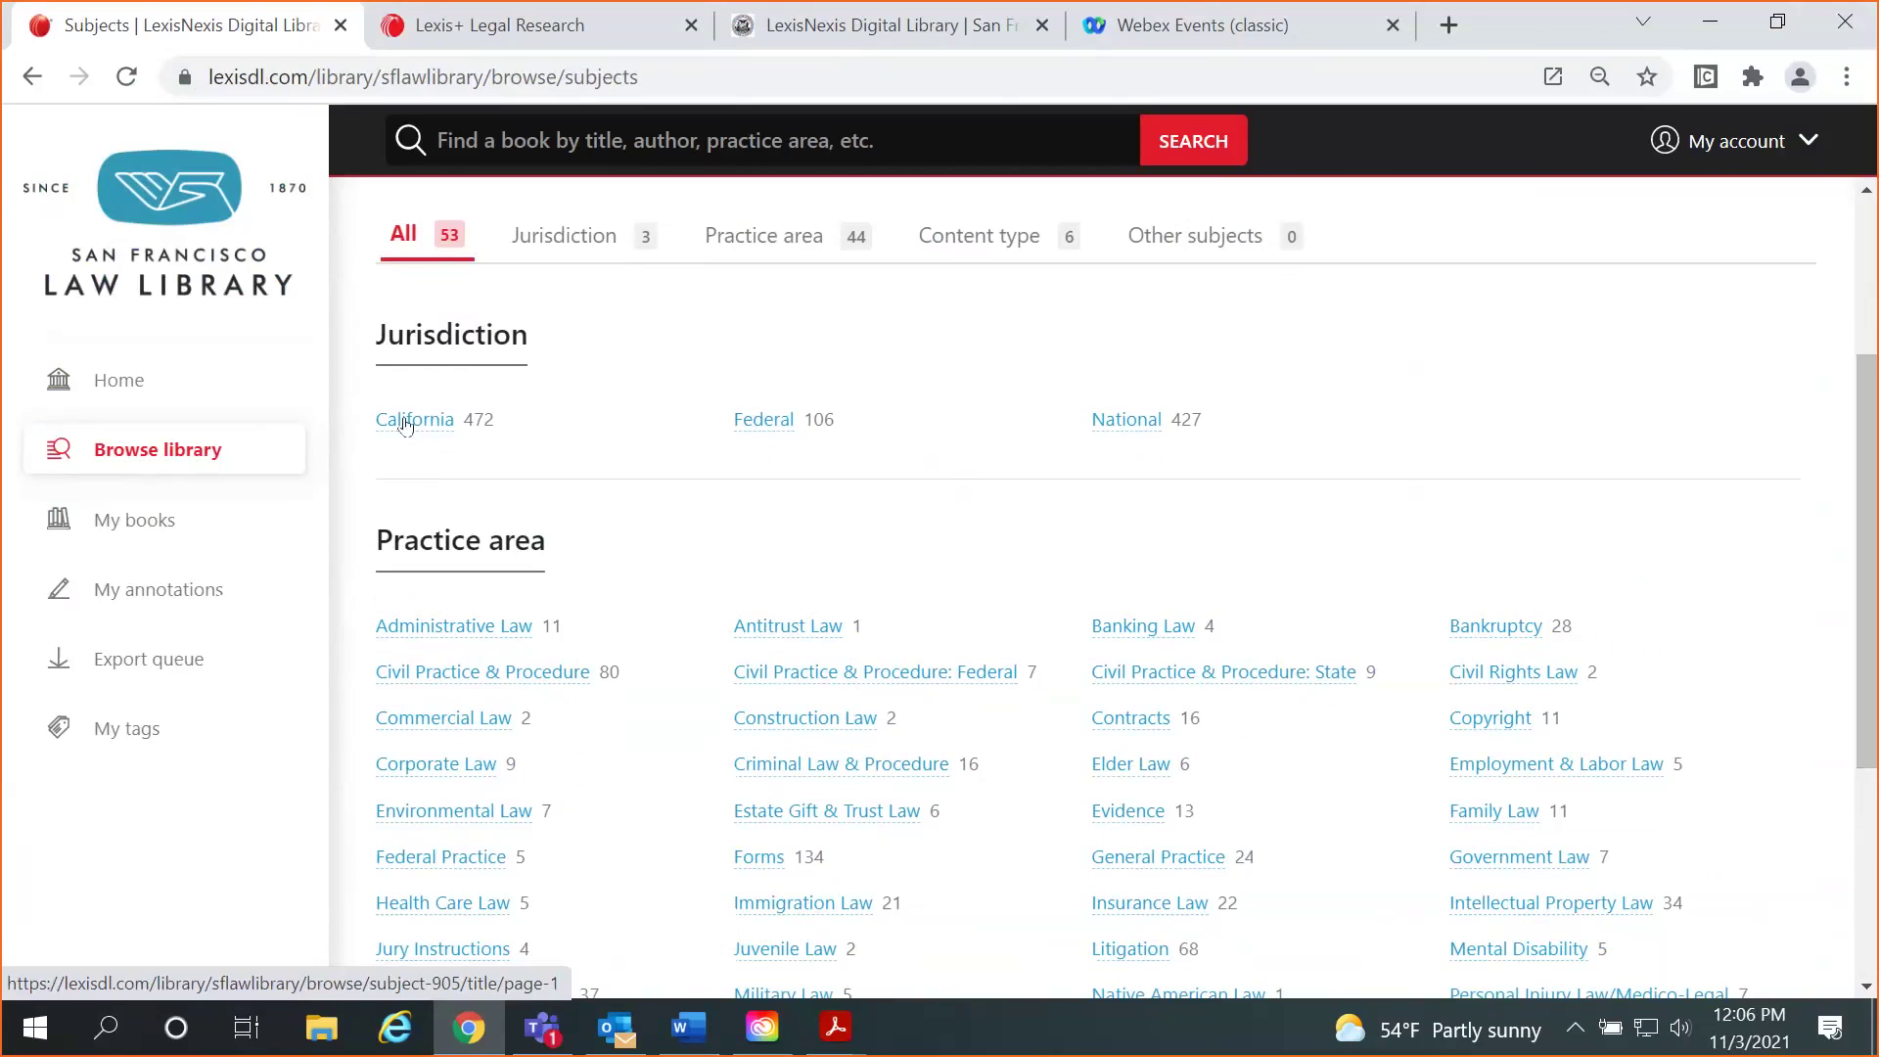
Search the digital library for "family" and look through the matching titles.
click(523, 140)
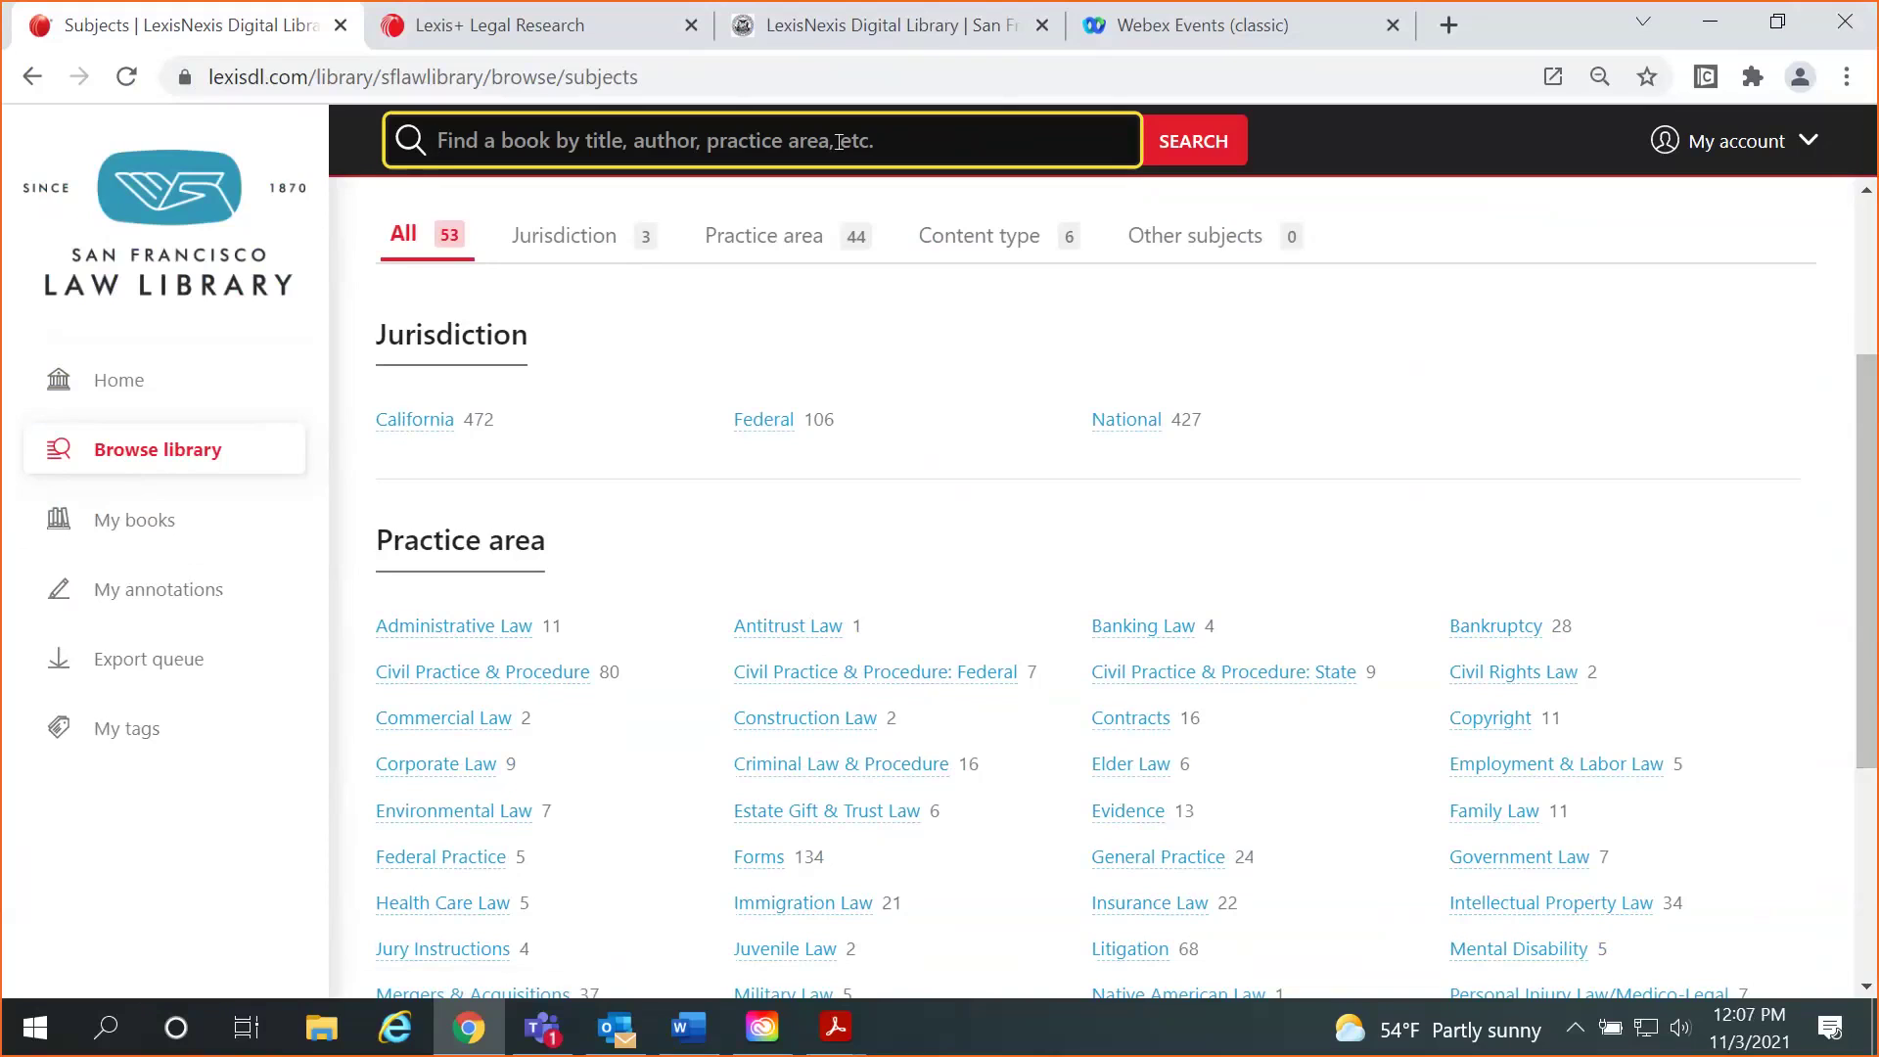
text(family)
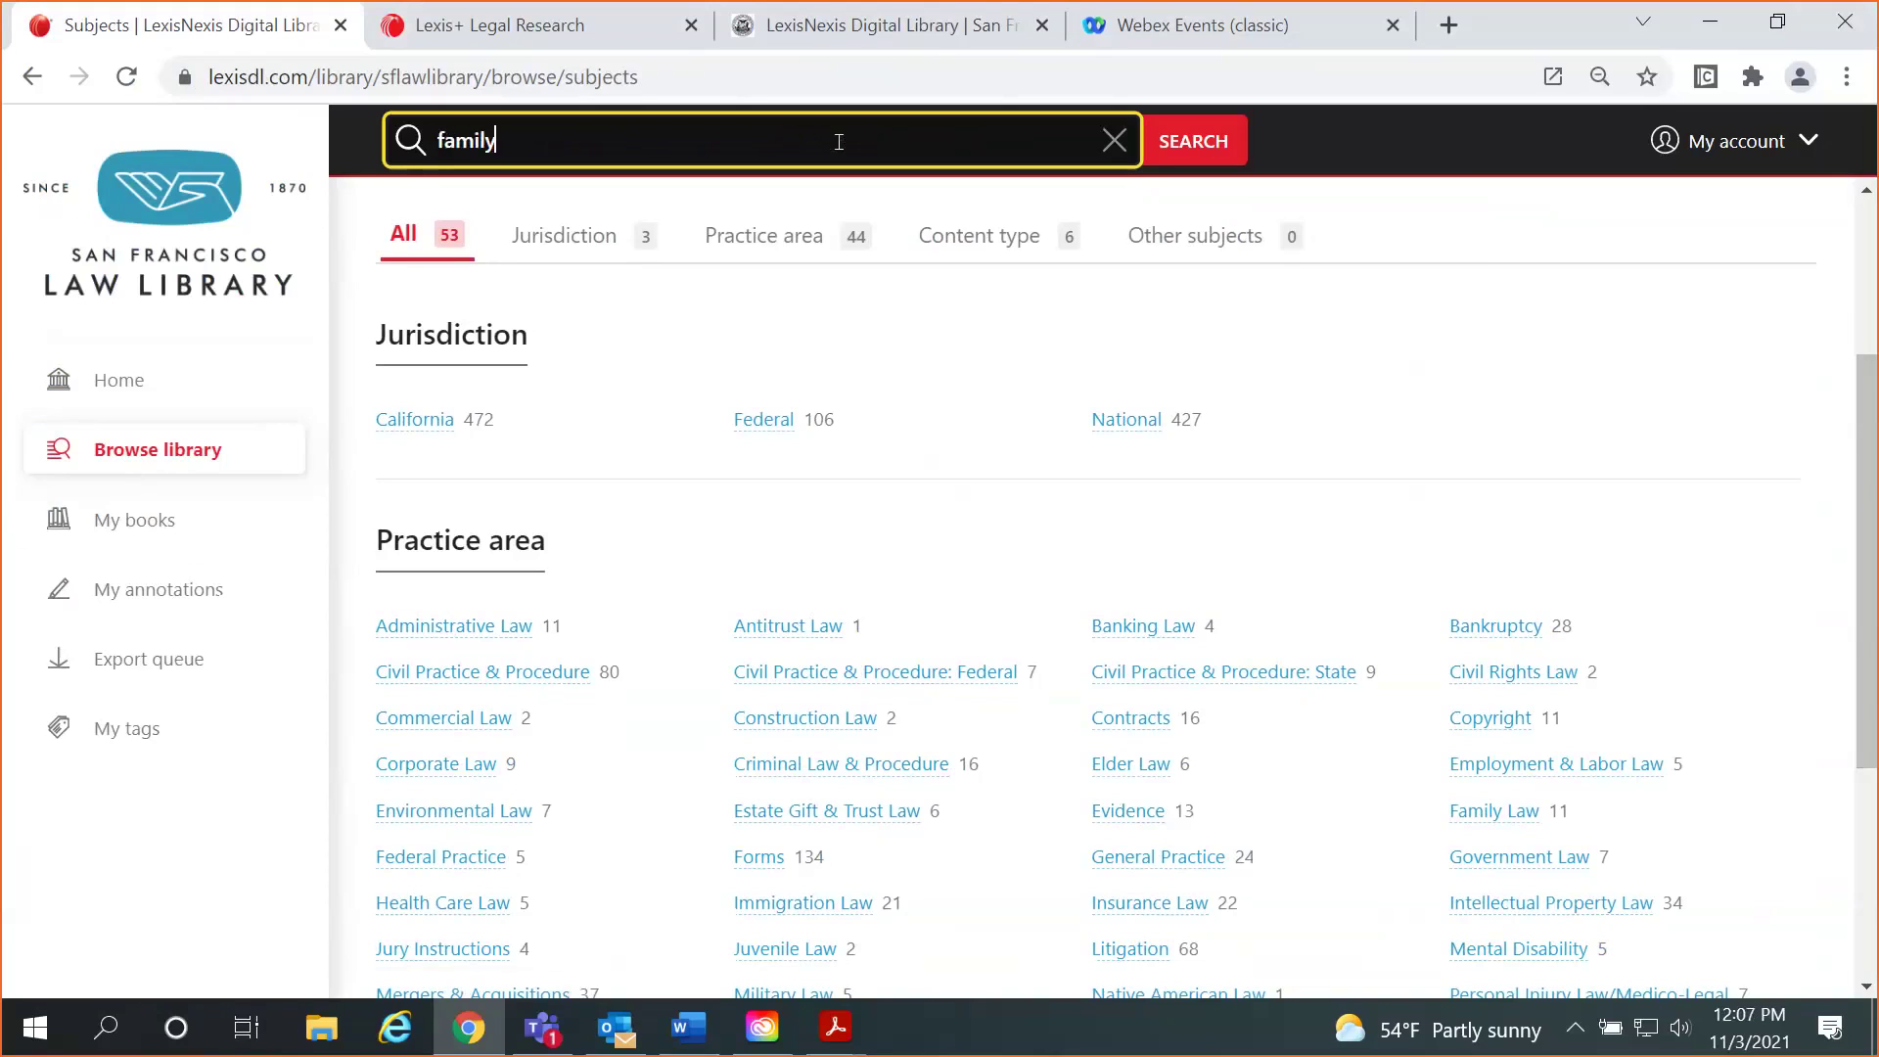
key(Return)
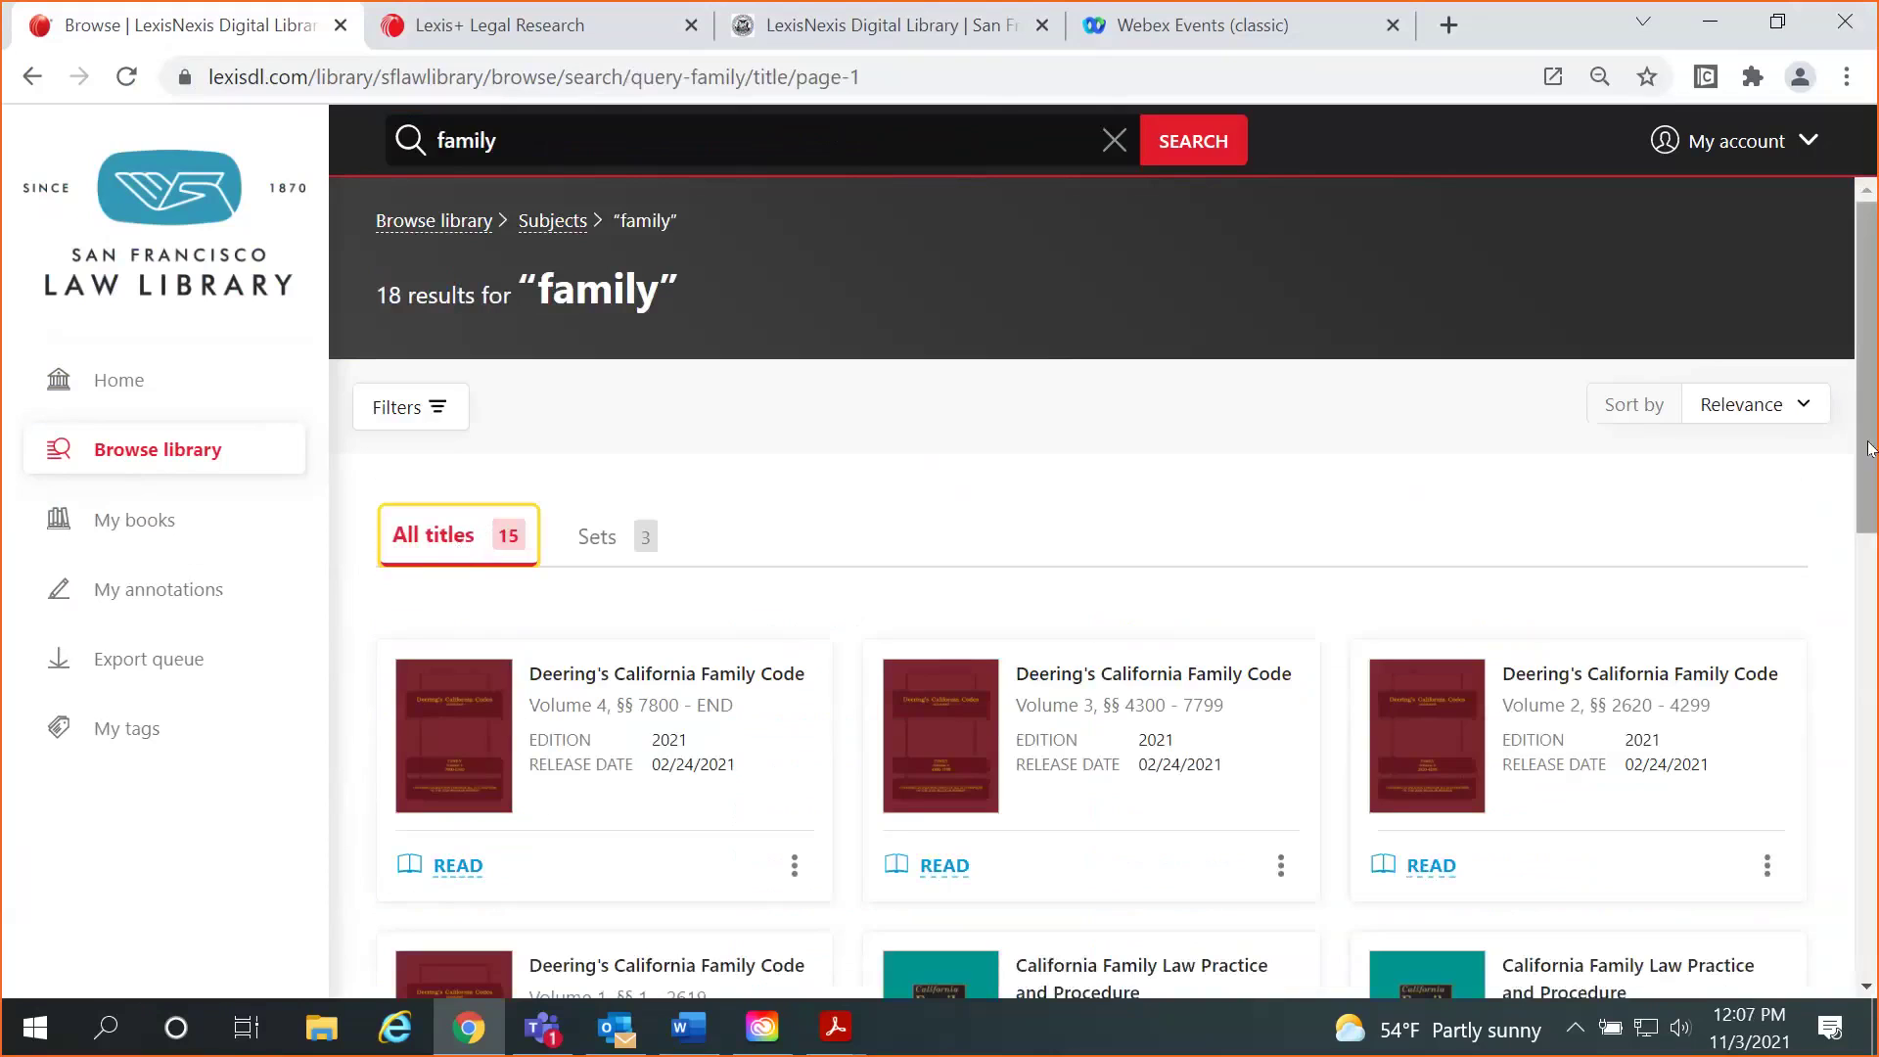
drag(1869, 449, 1869, 517)
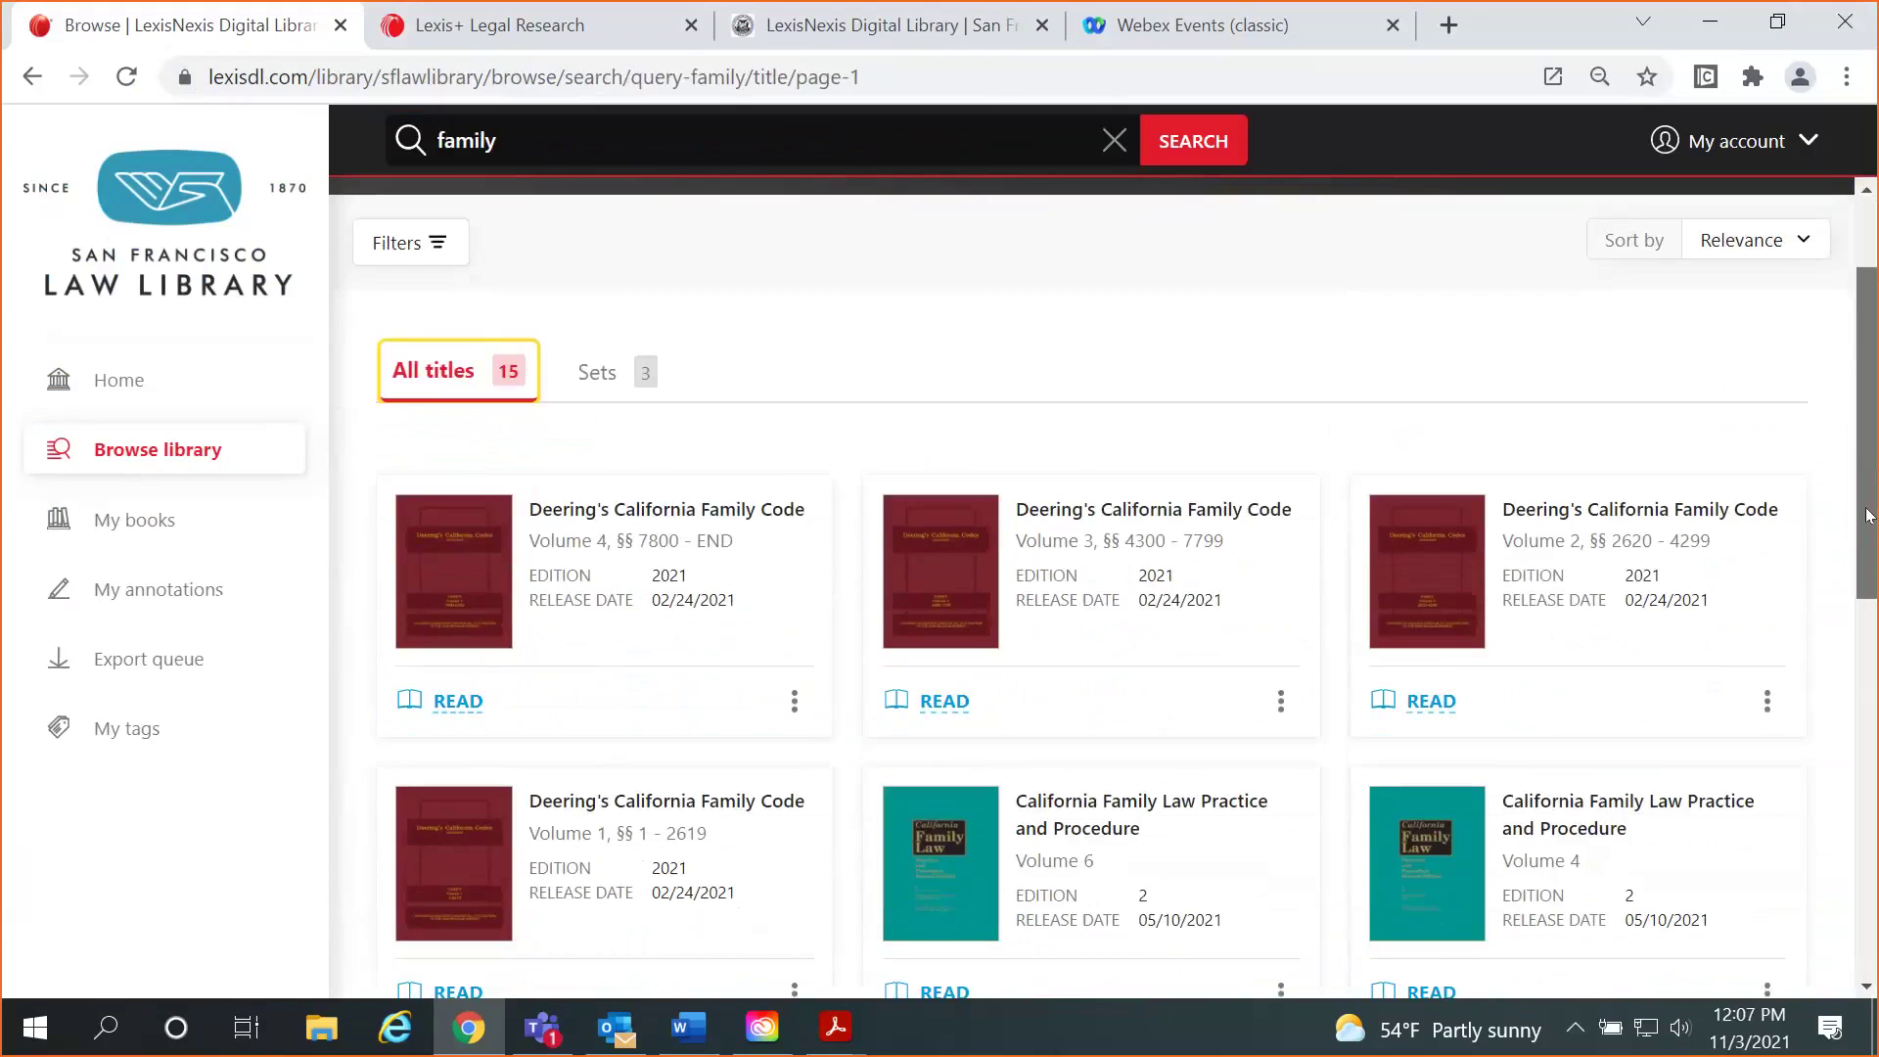
drag(1869, 515, 1869, 542)
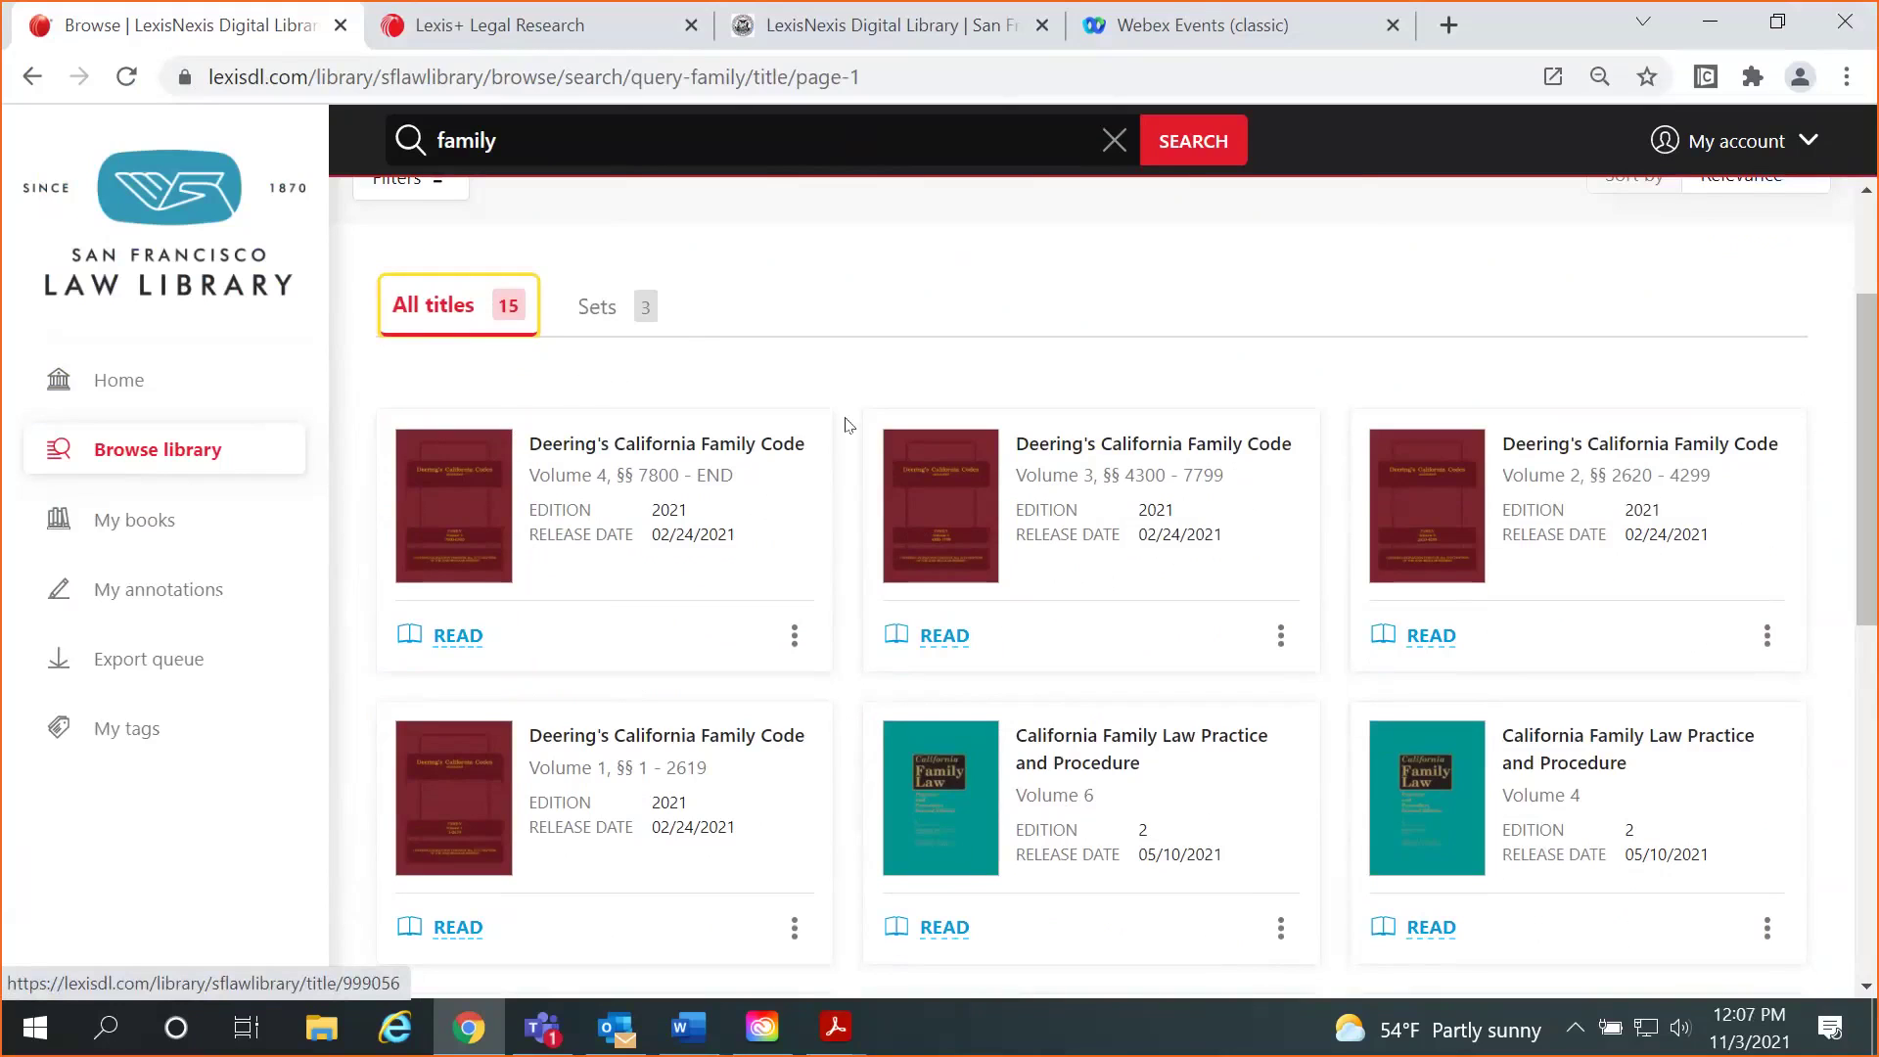
Check the set results for the family search and the available filter categories, keeping all titles listed without applying a filter.
click(624, 313)
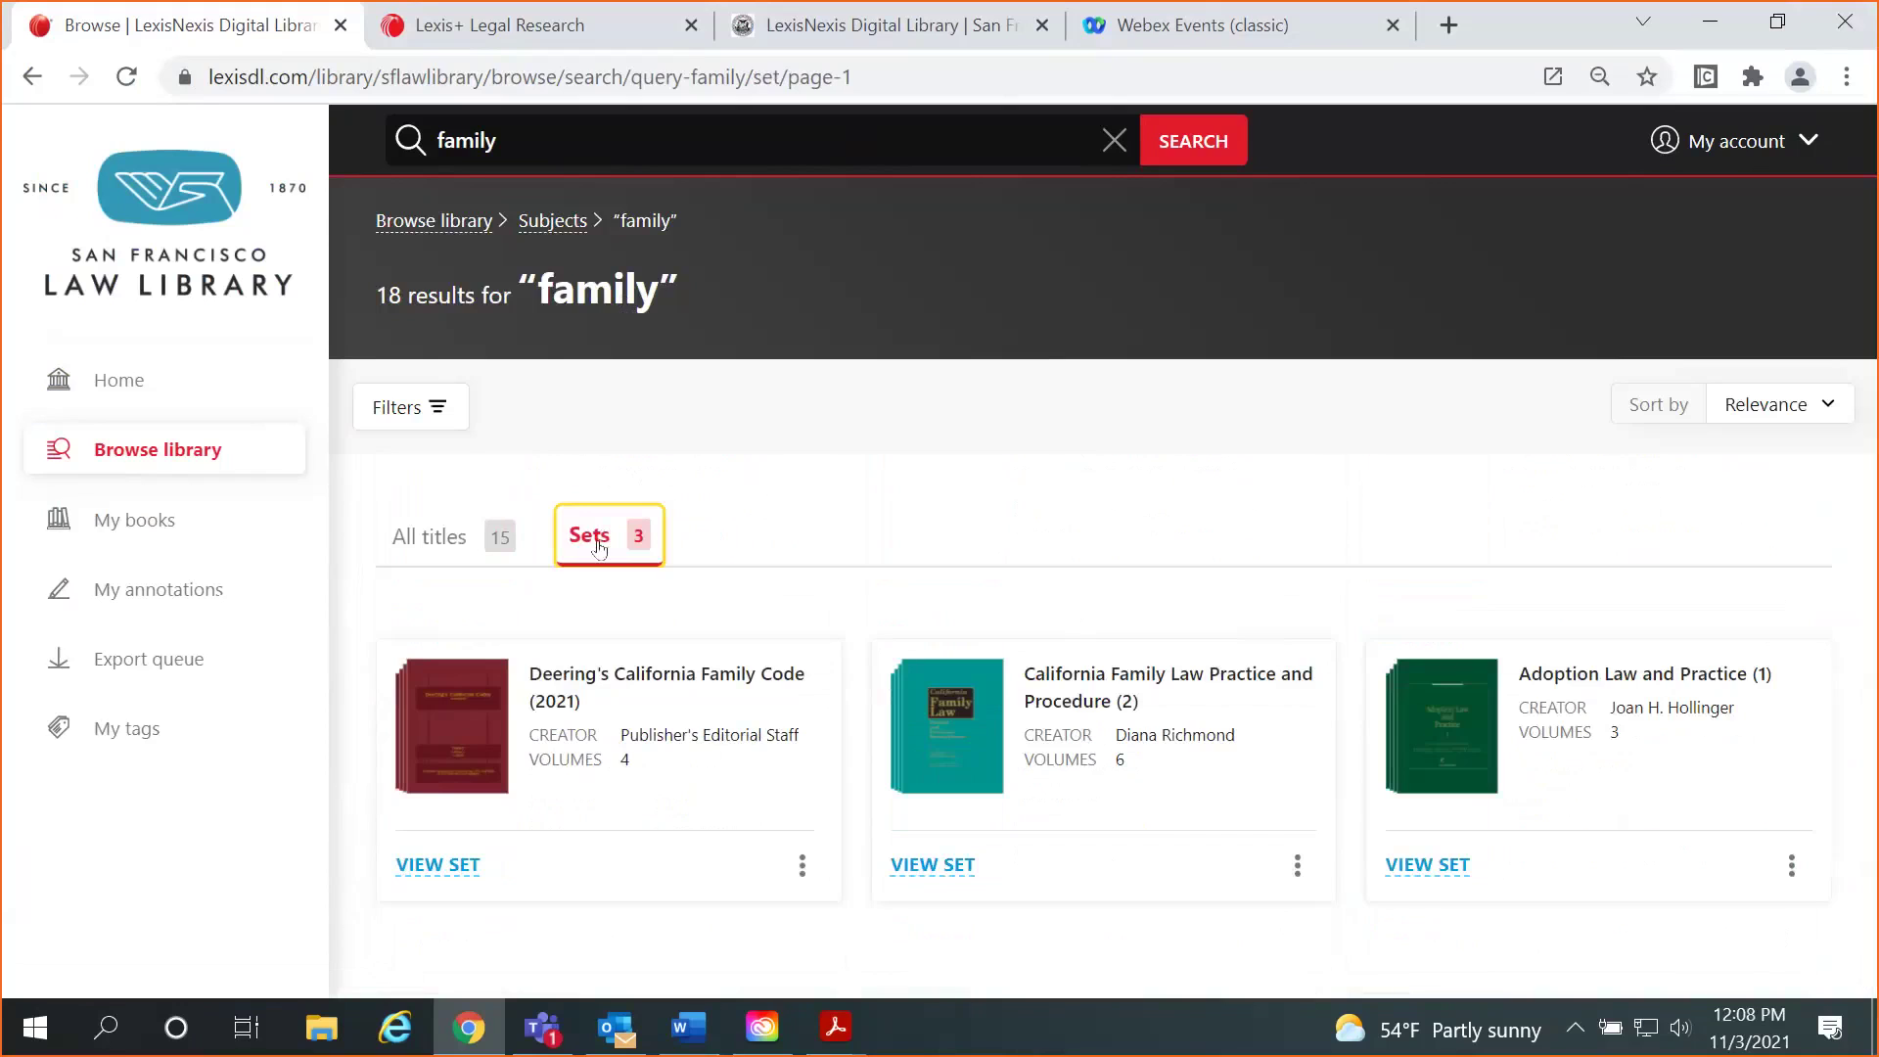
click(436, 538)
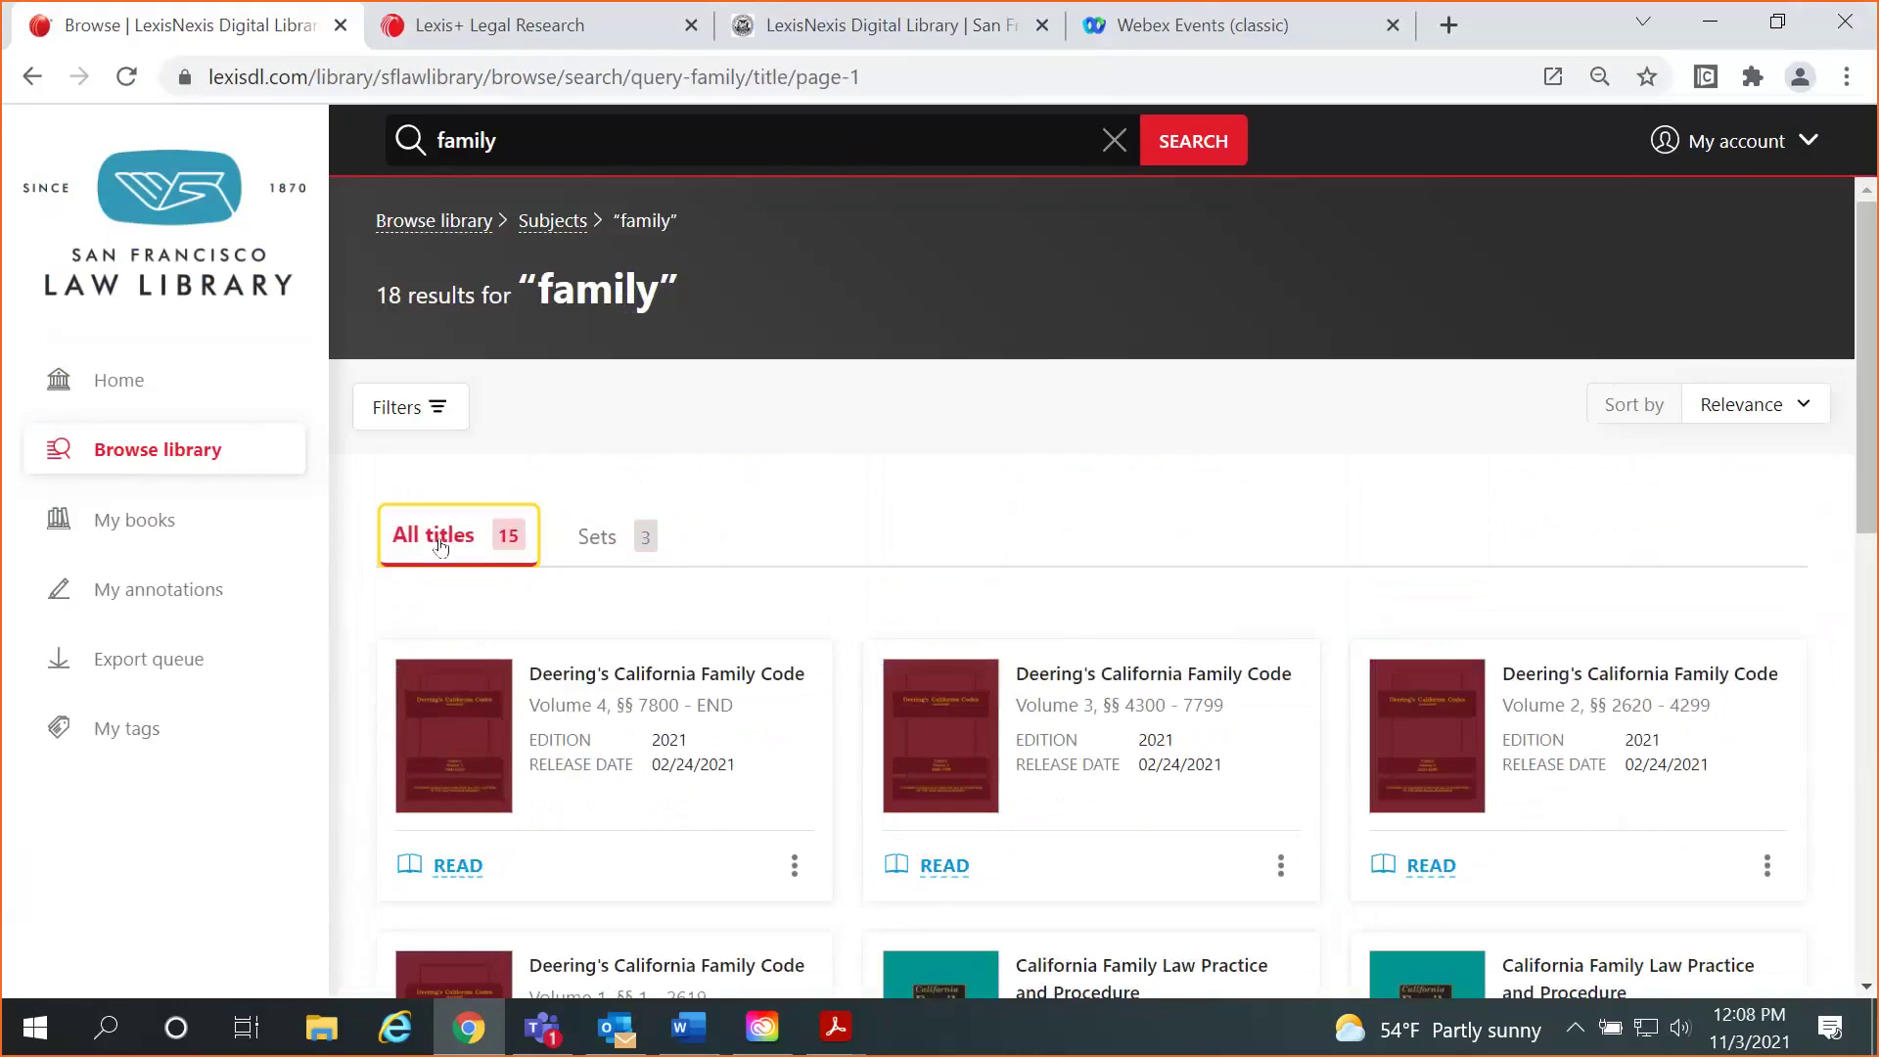
click(415, 423)
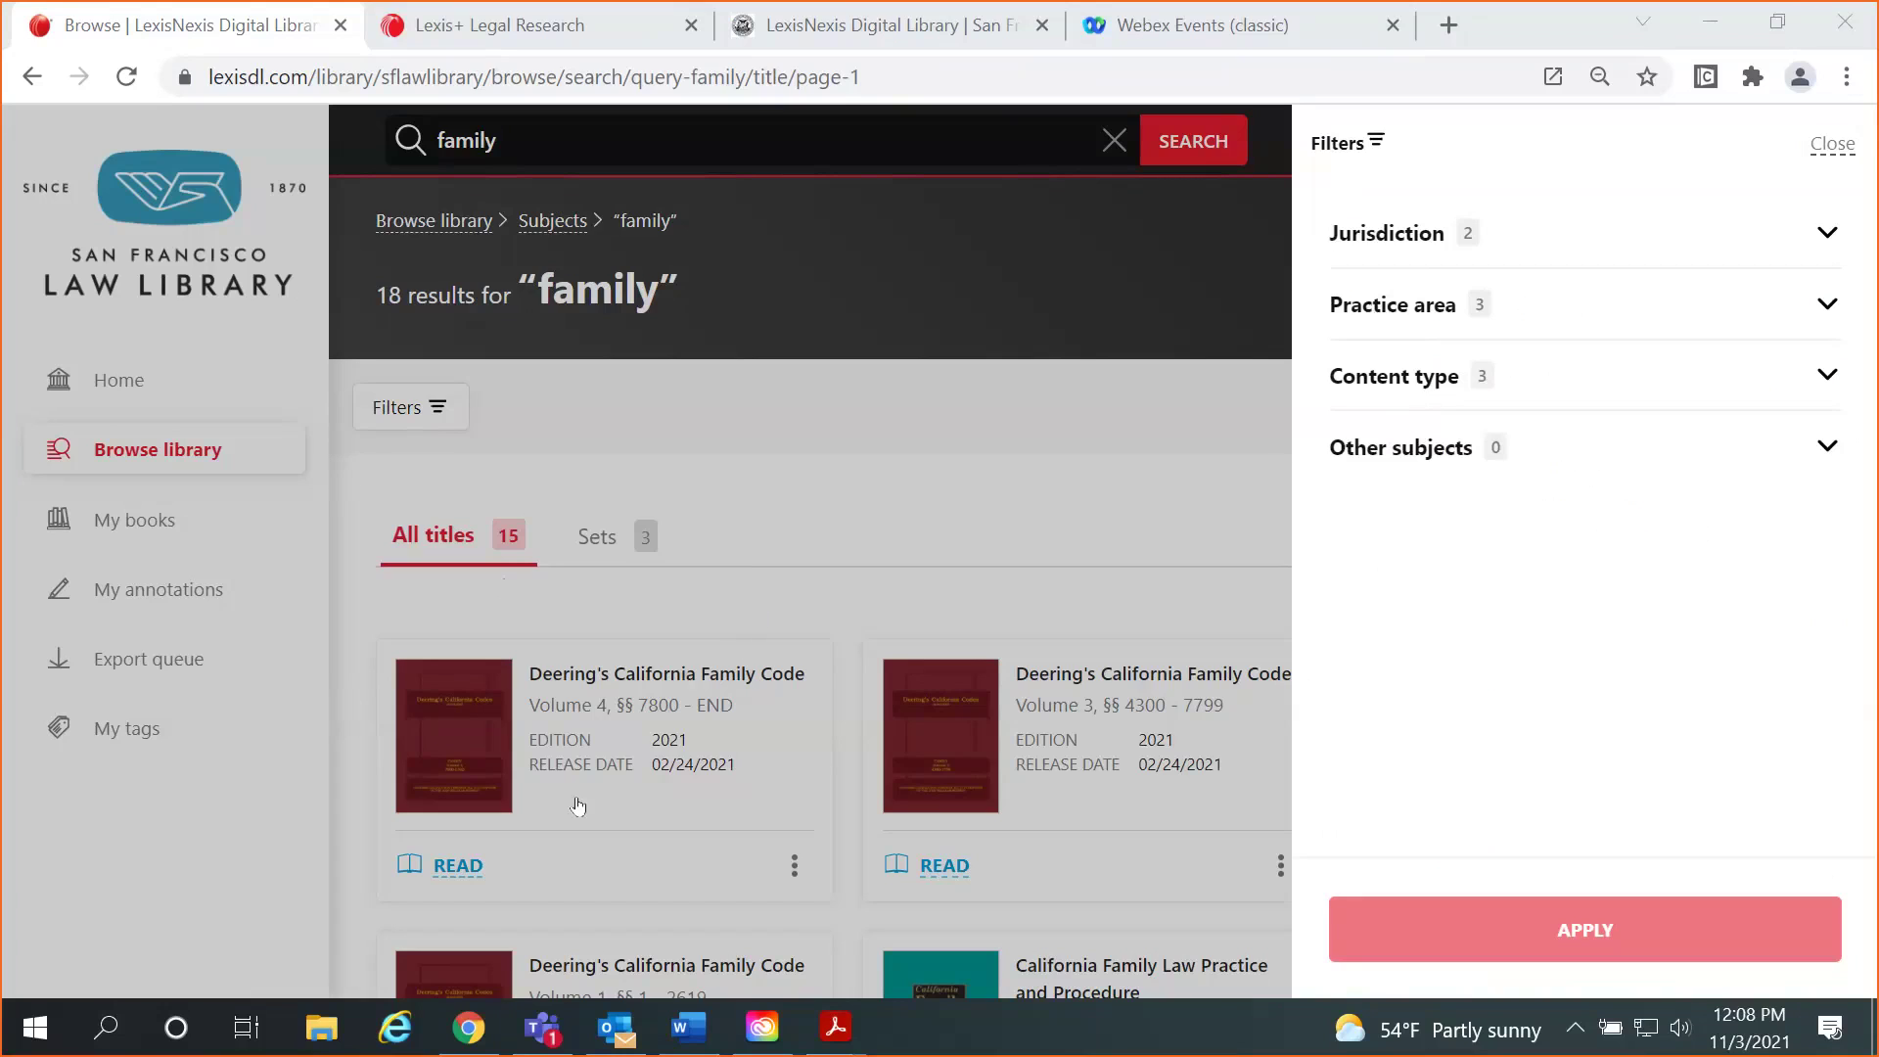
click(1832, 145)
Create a new tag named "Family" on the 2021 edition of the California Juvenile Courts Practice and Procedure title.
drag(1869, 233, 1869, 673)
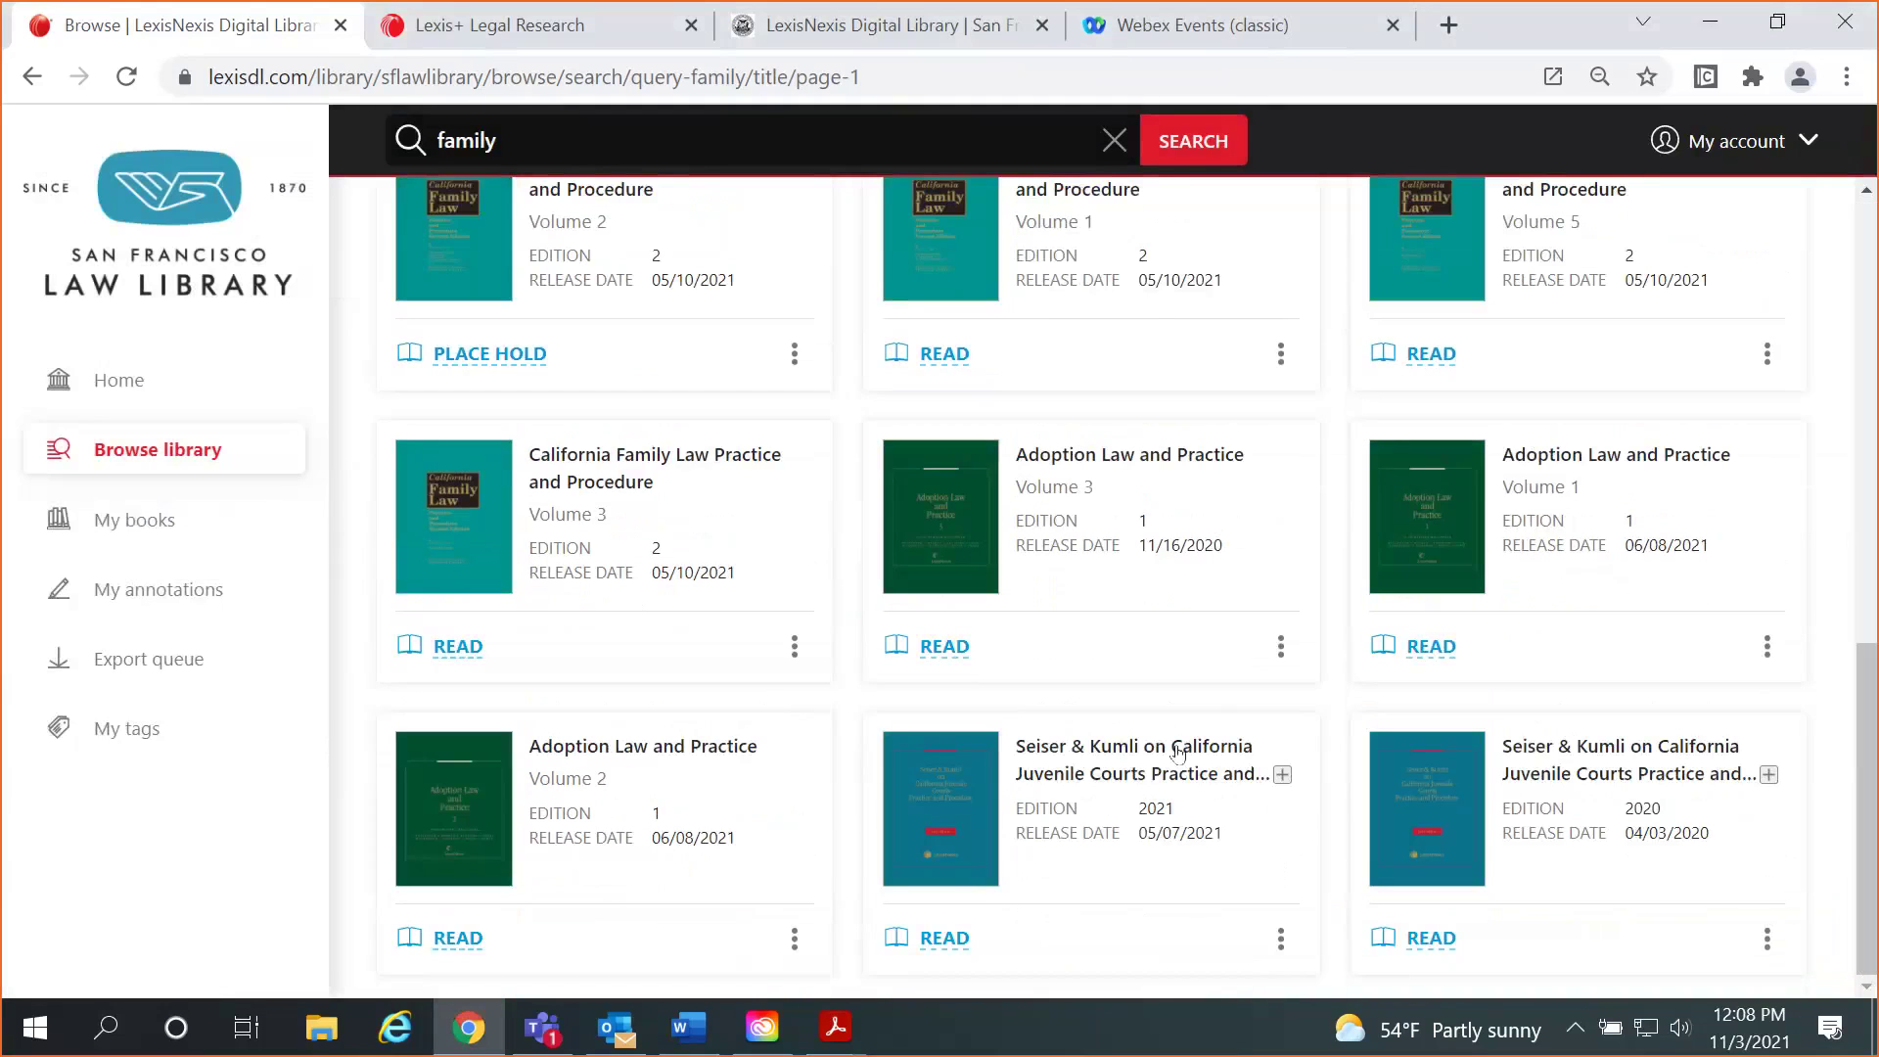
click(1099, 778)
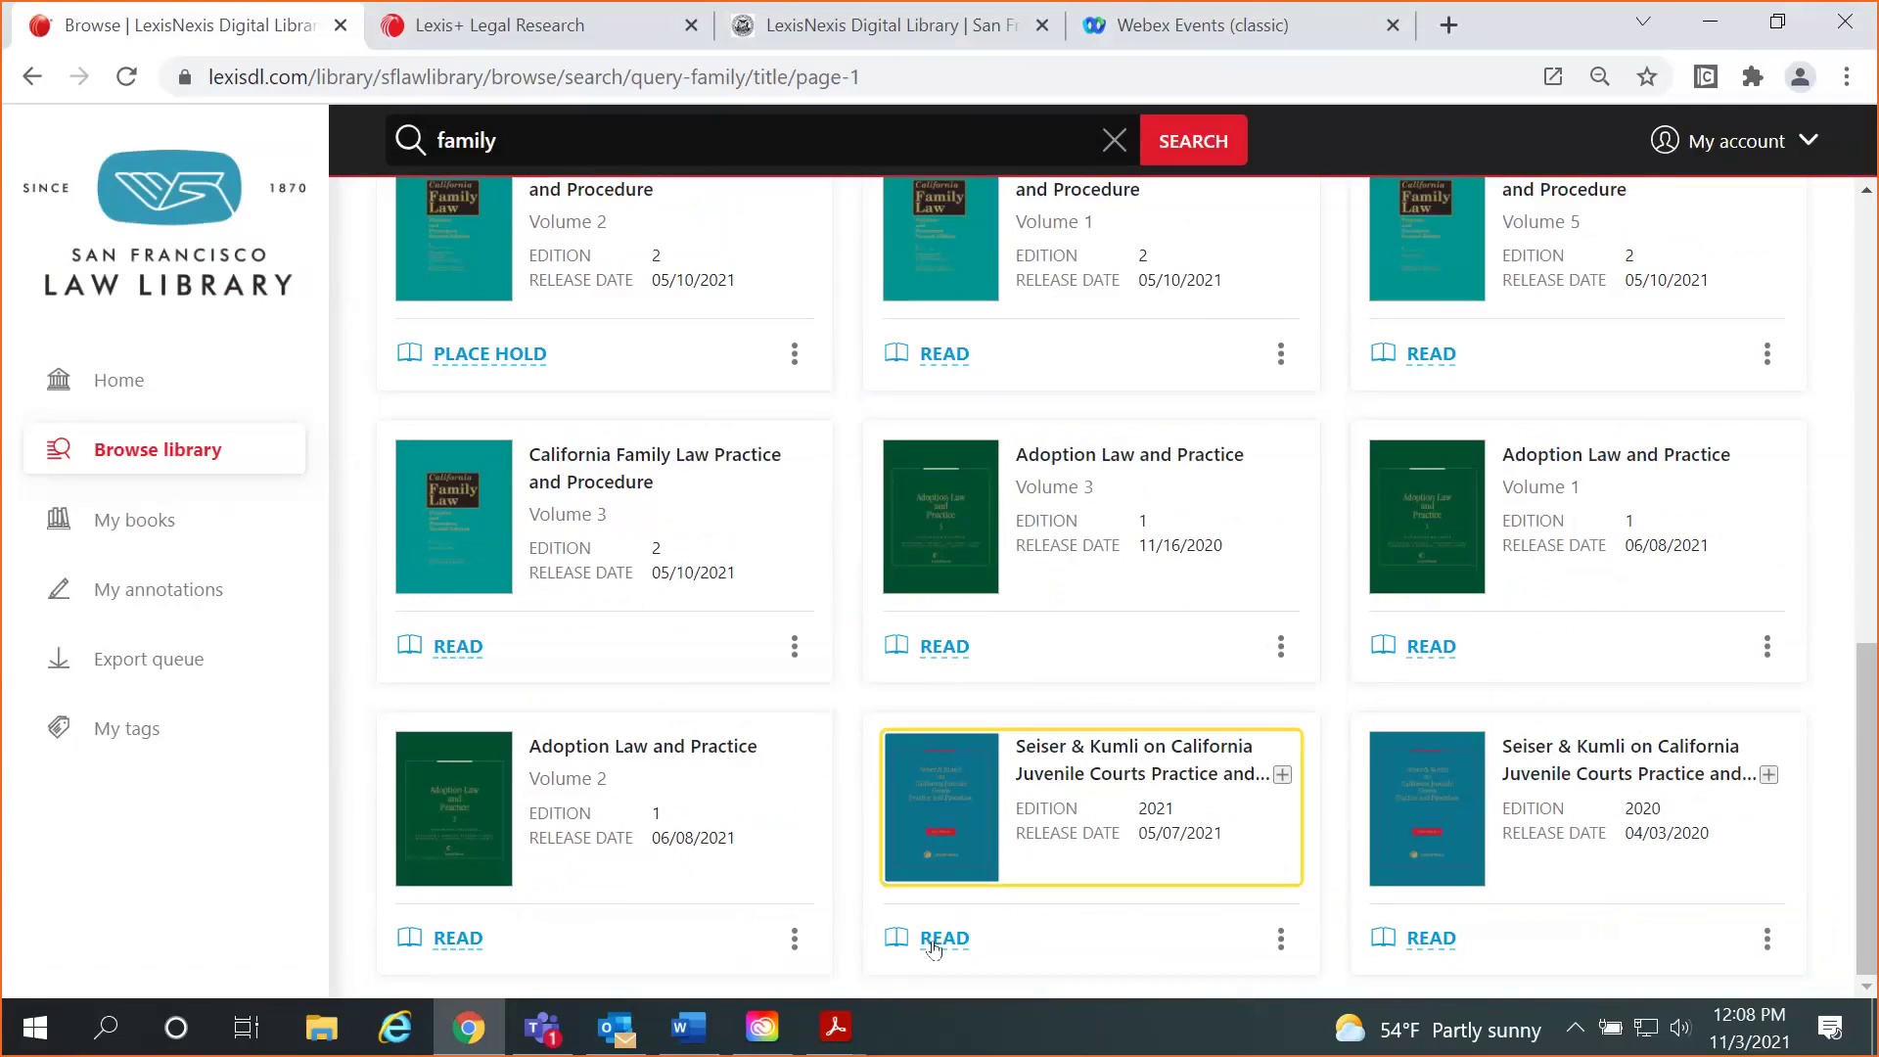
click(1277, 942)
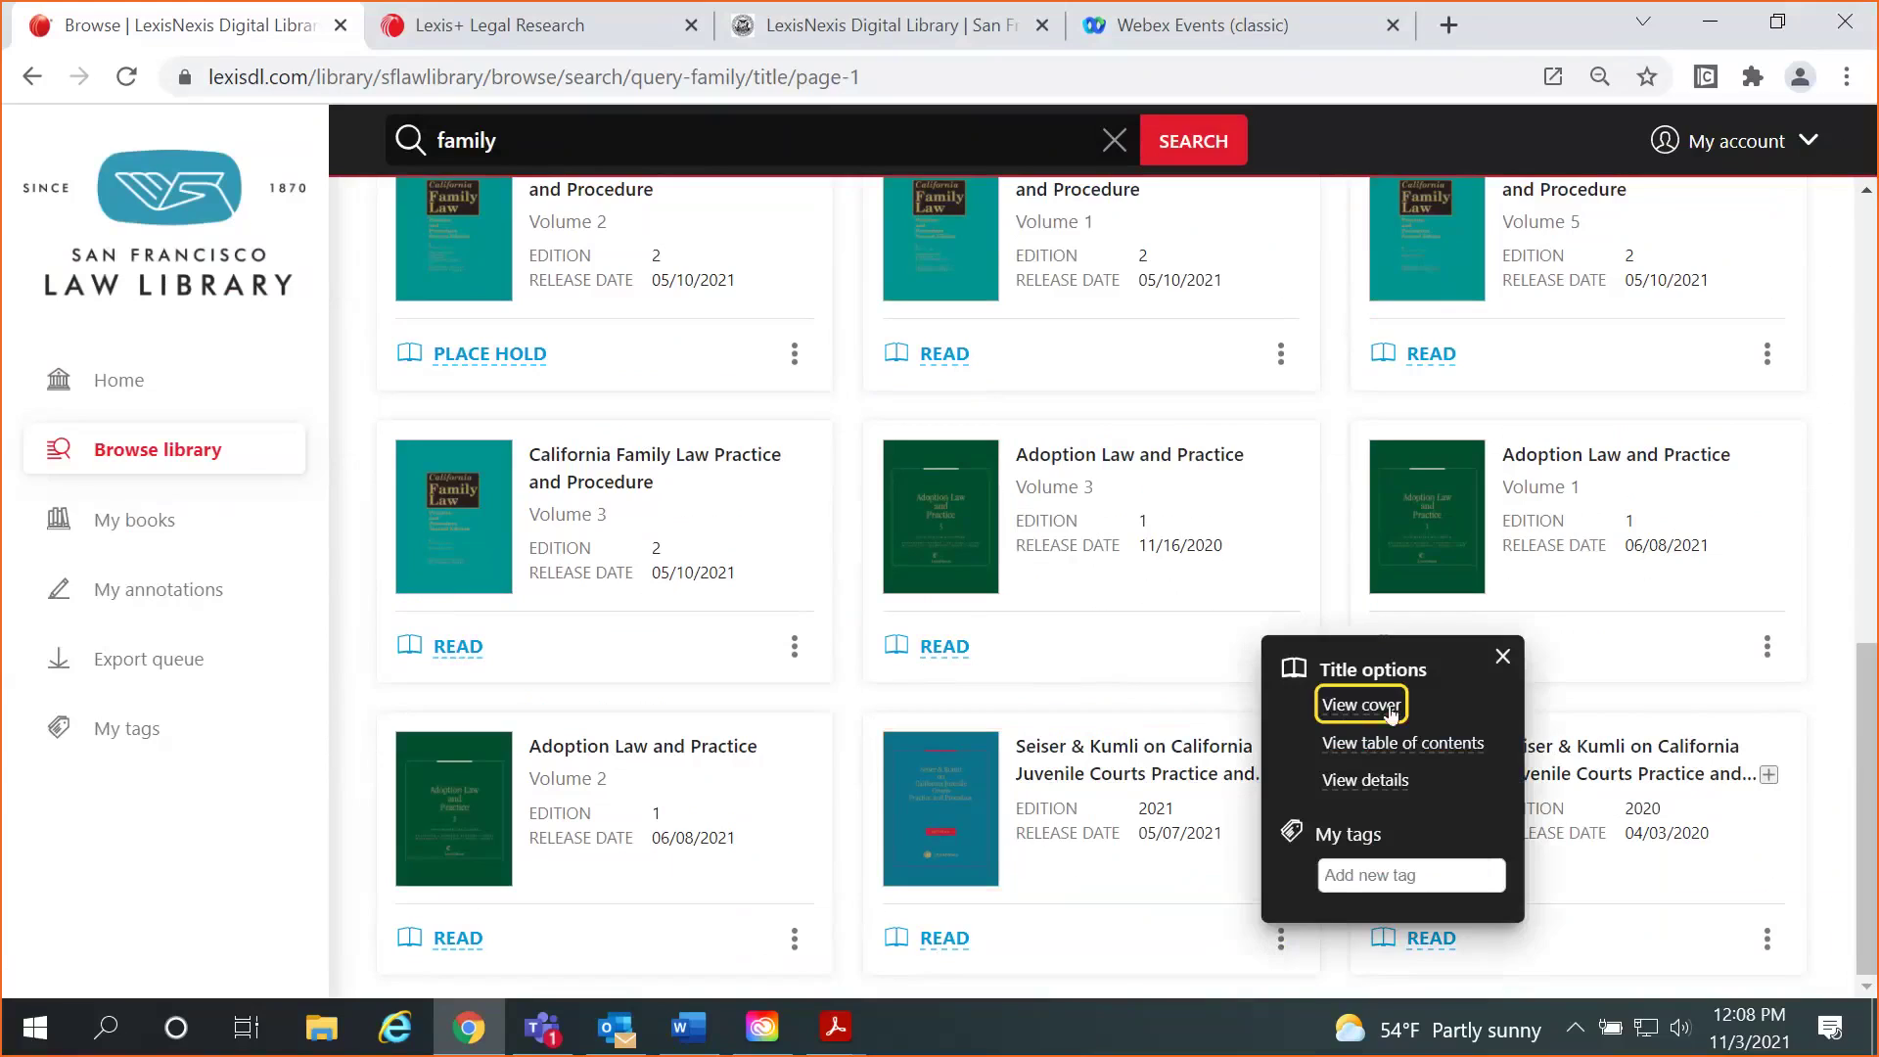
click(1355, 875)
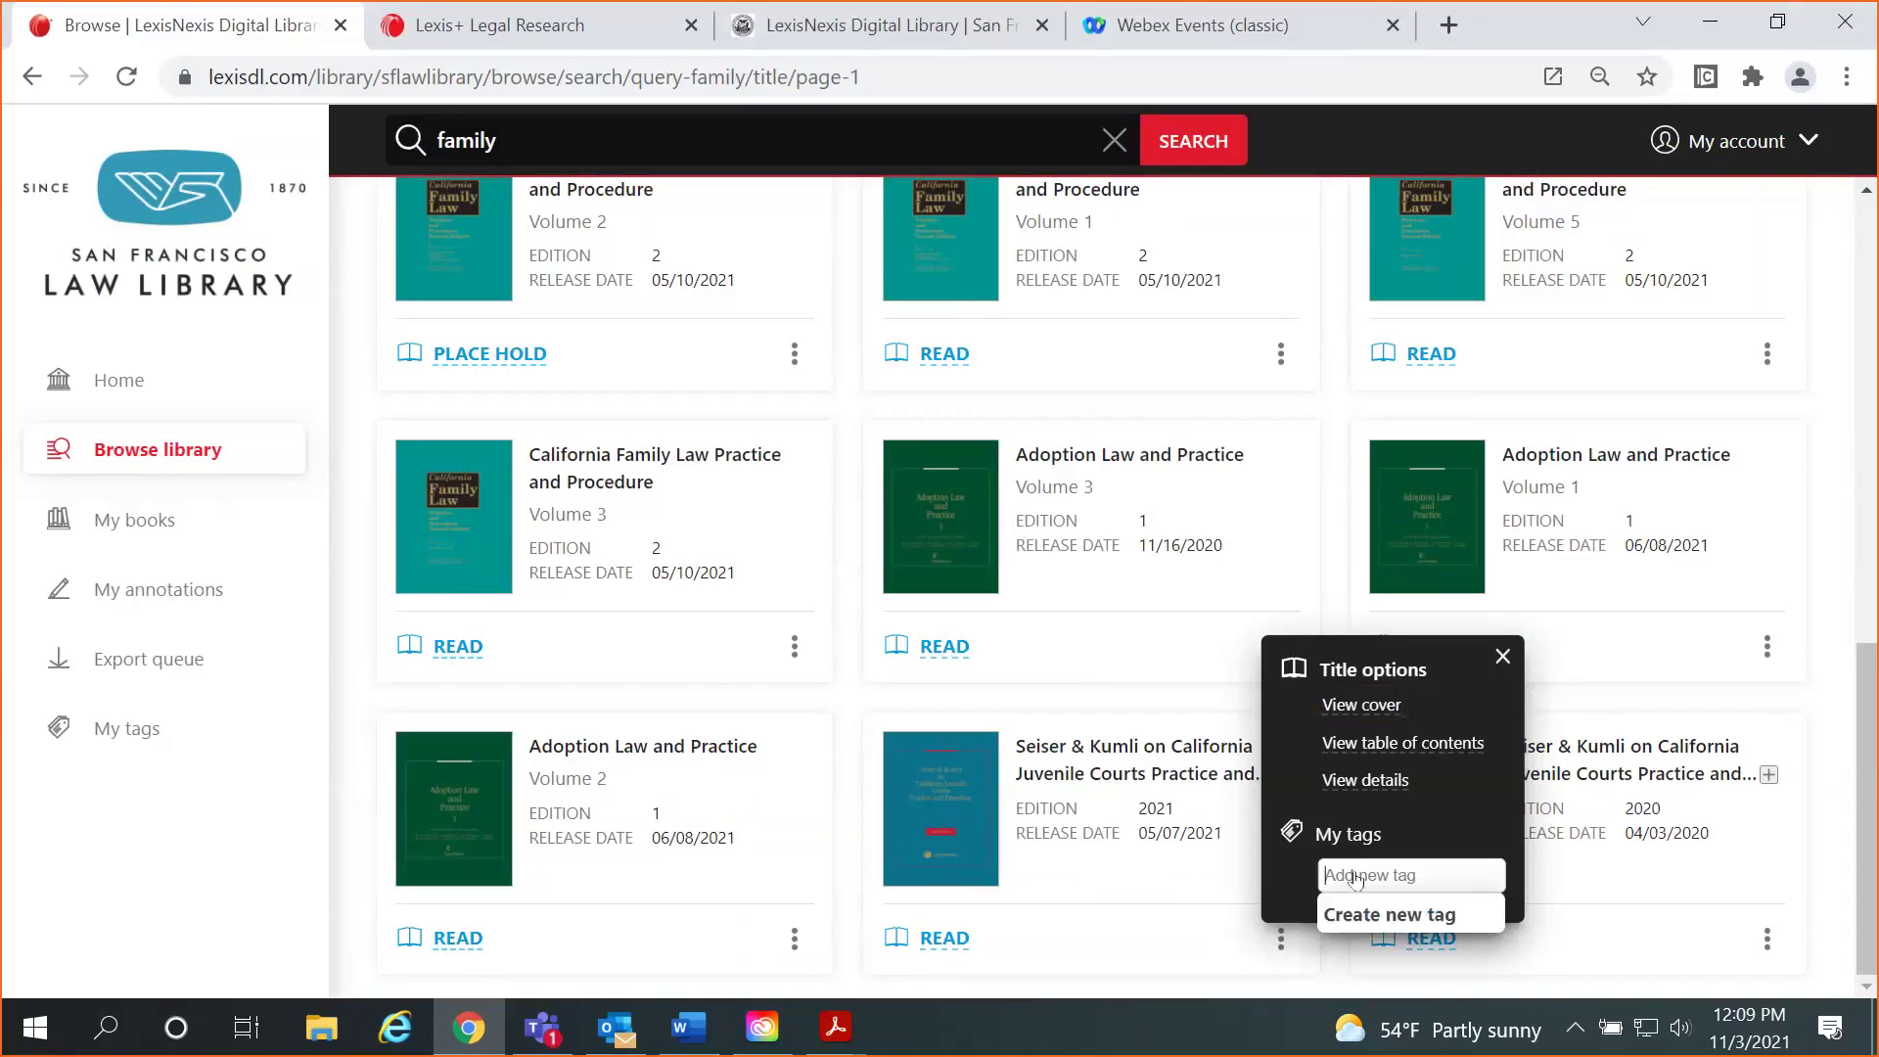
text(Family)
click(1378, 915)
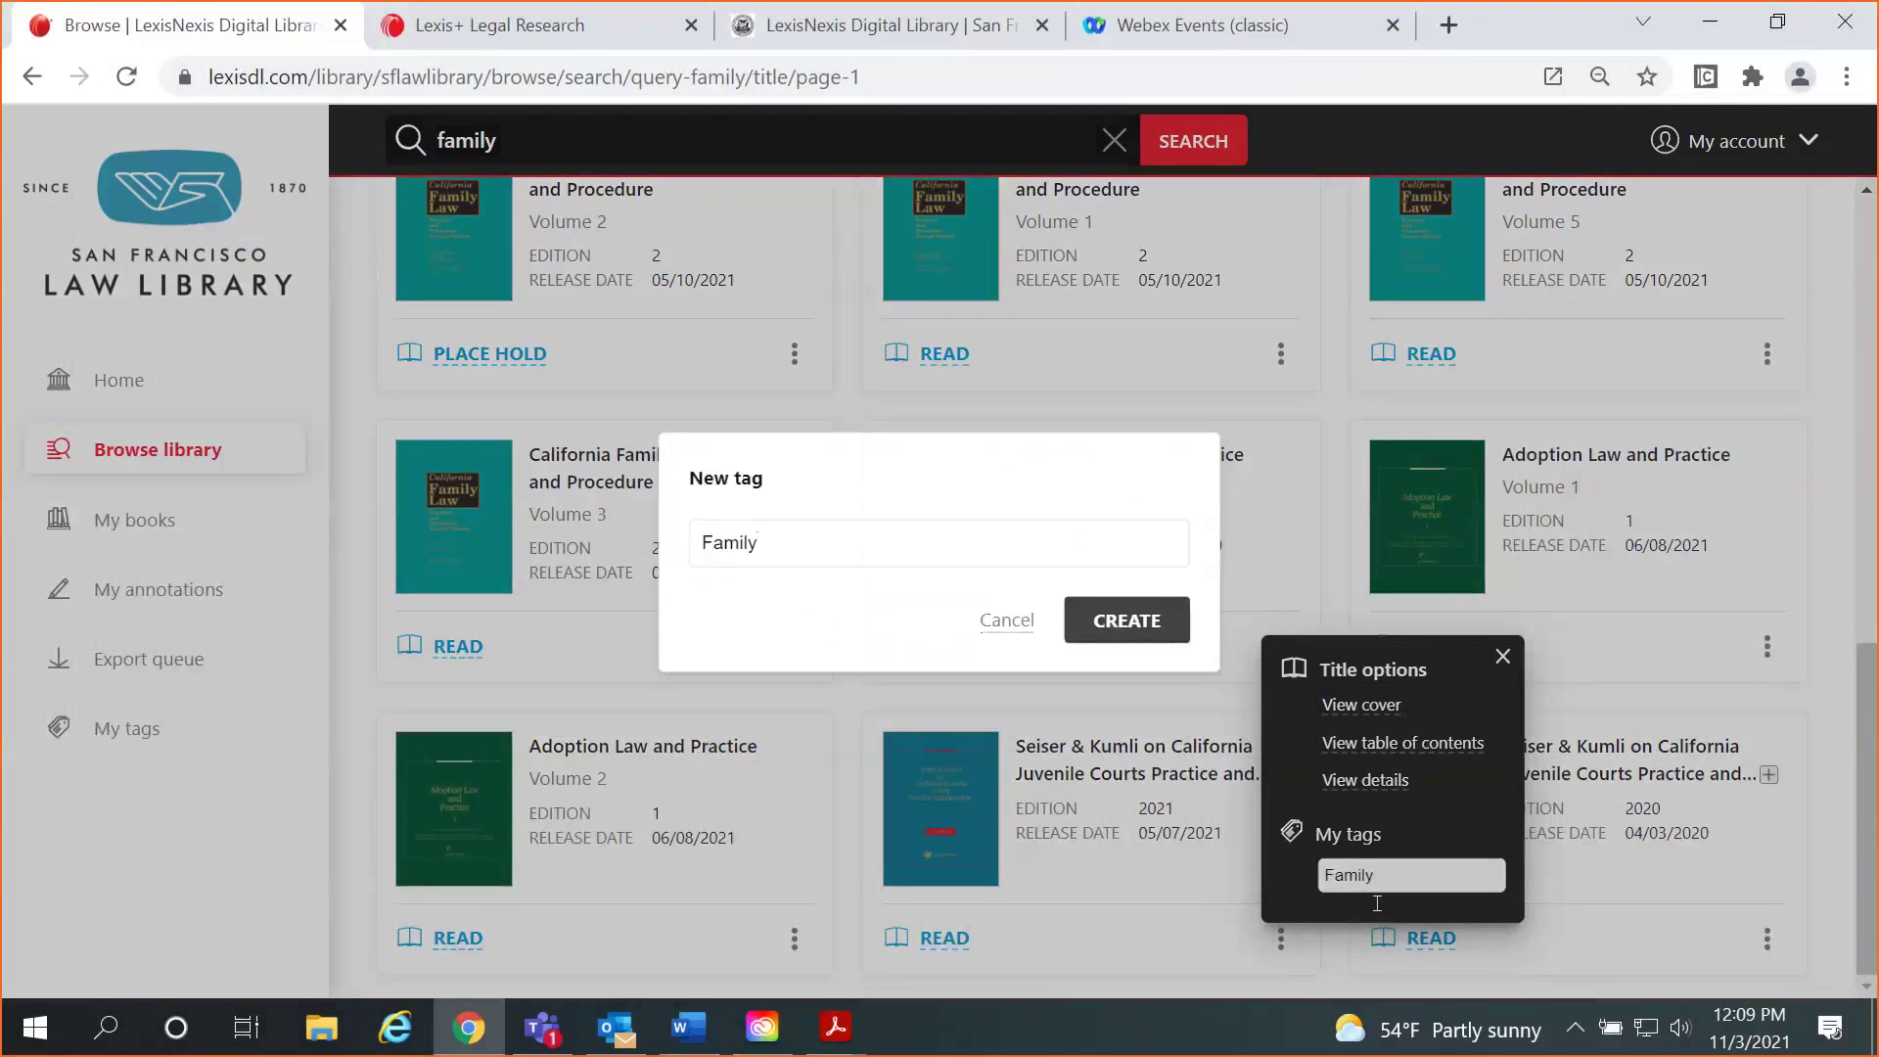
click(1129, 621)
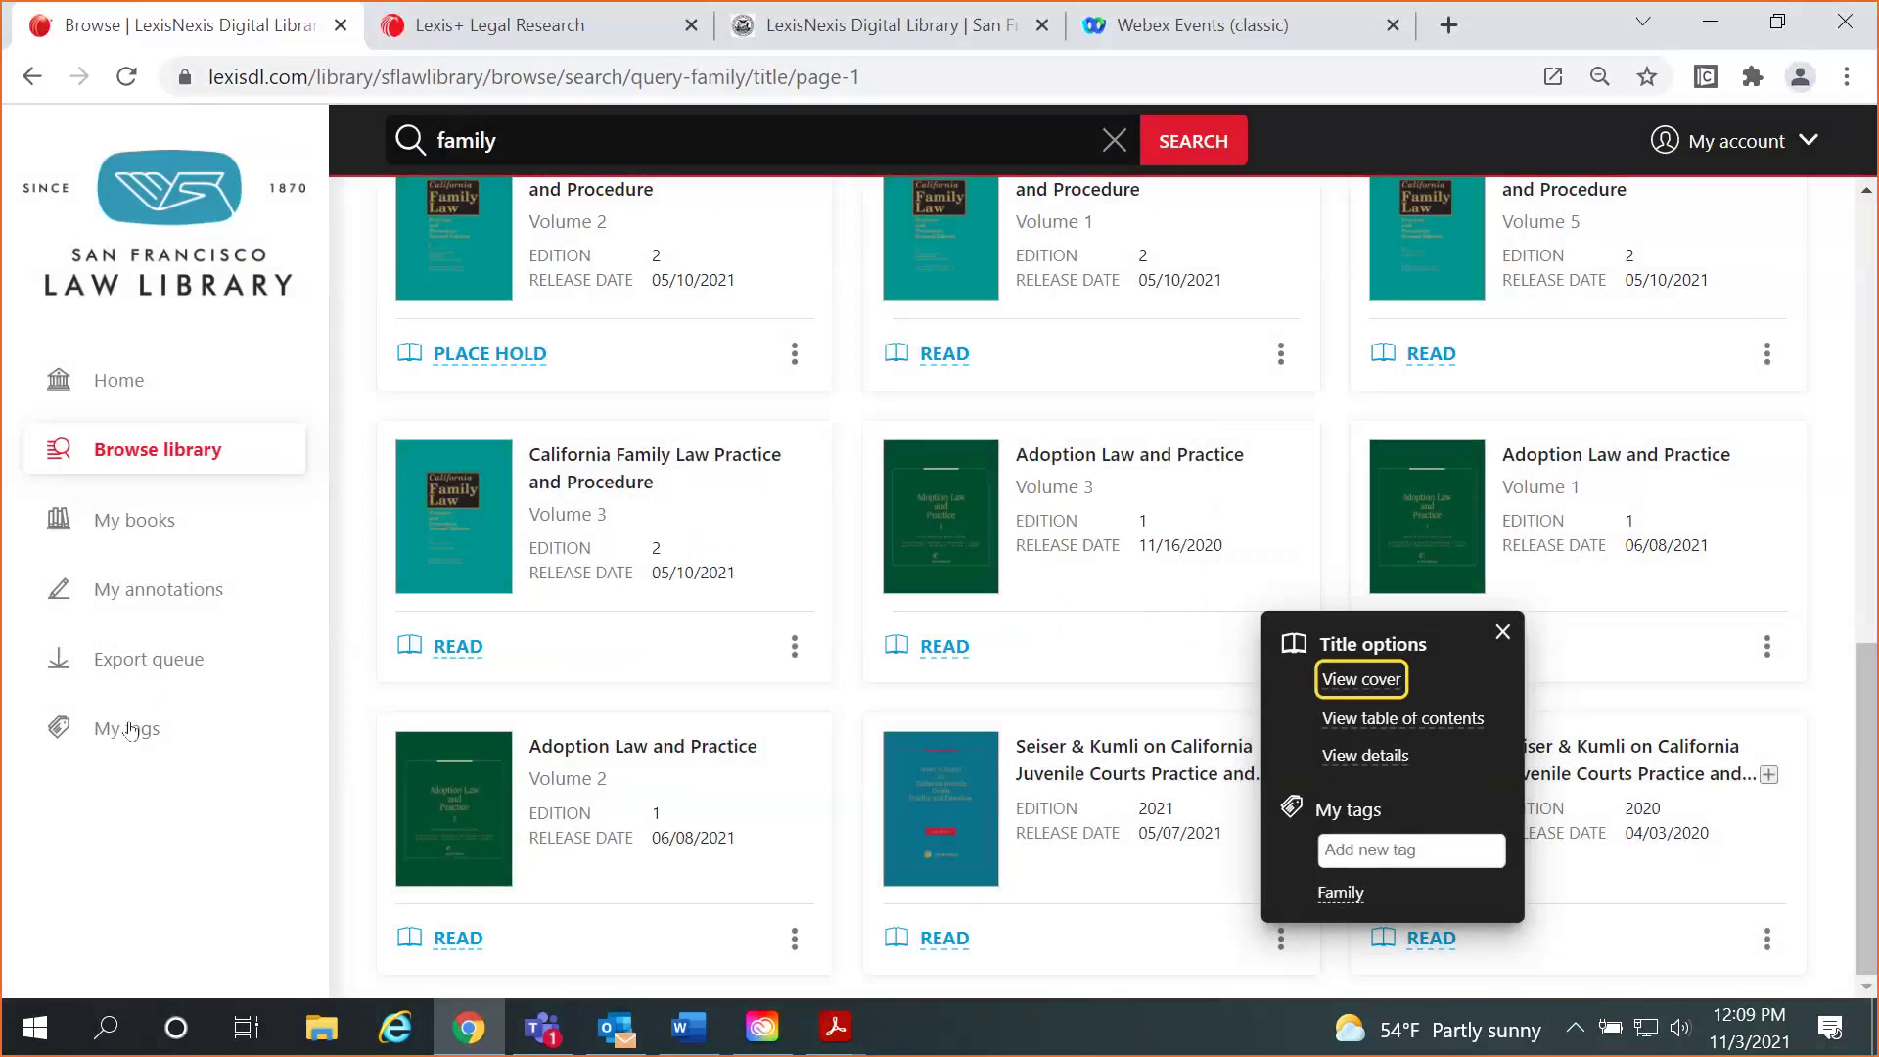
click(1500, 634)
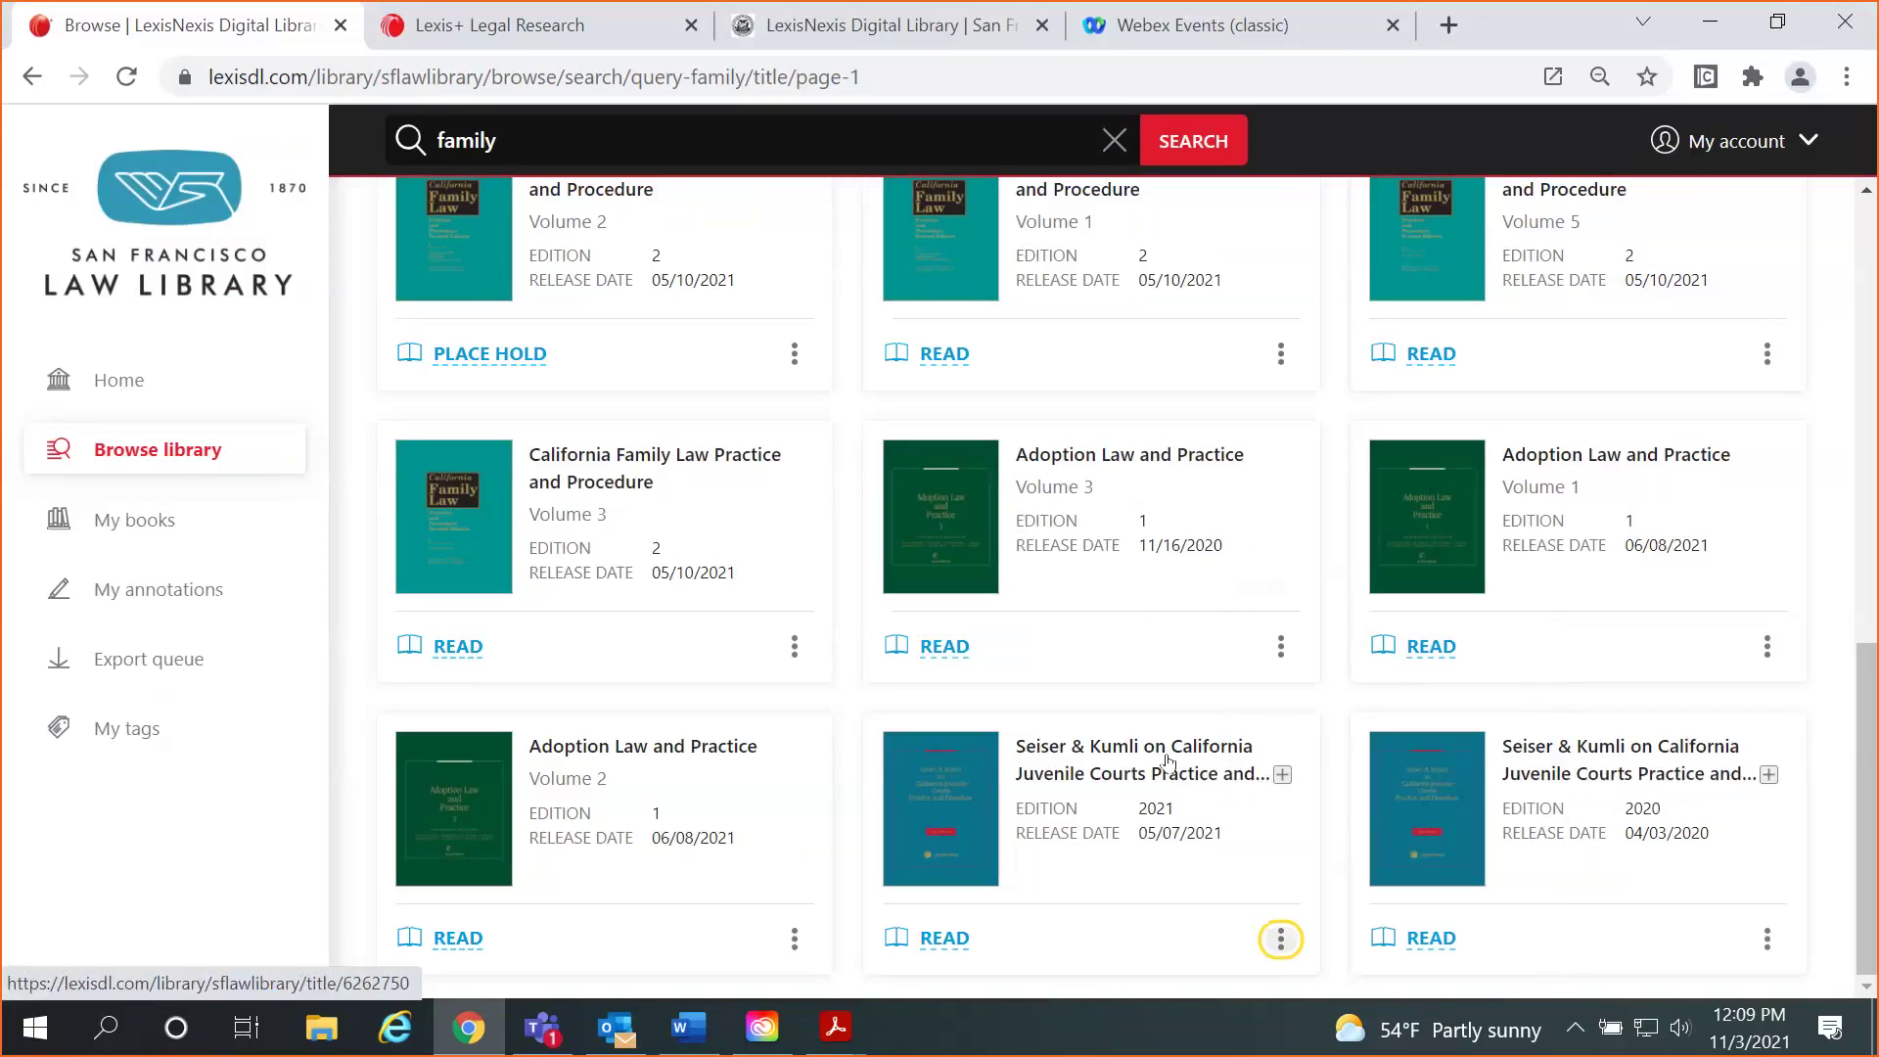
Open the detail page of the 2021 California Juvenile Courts title and review its availability, annotations, tags and title search area.
click(1072, 778)
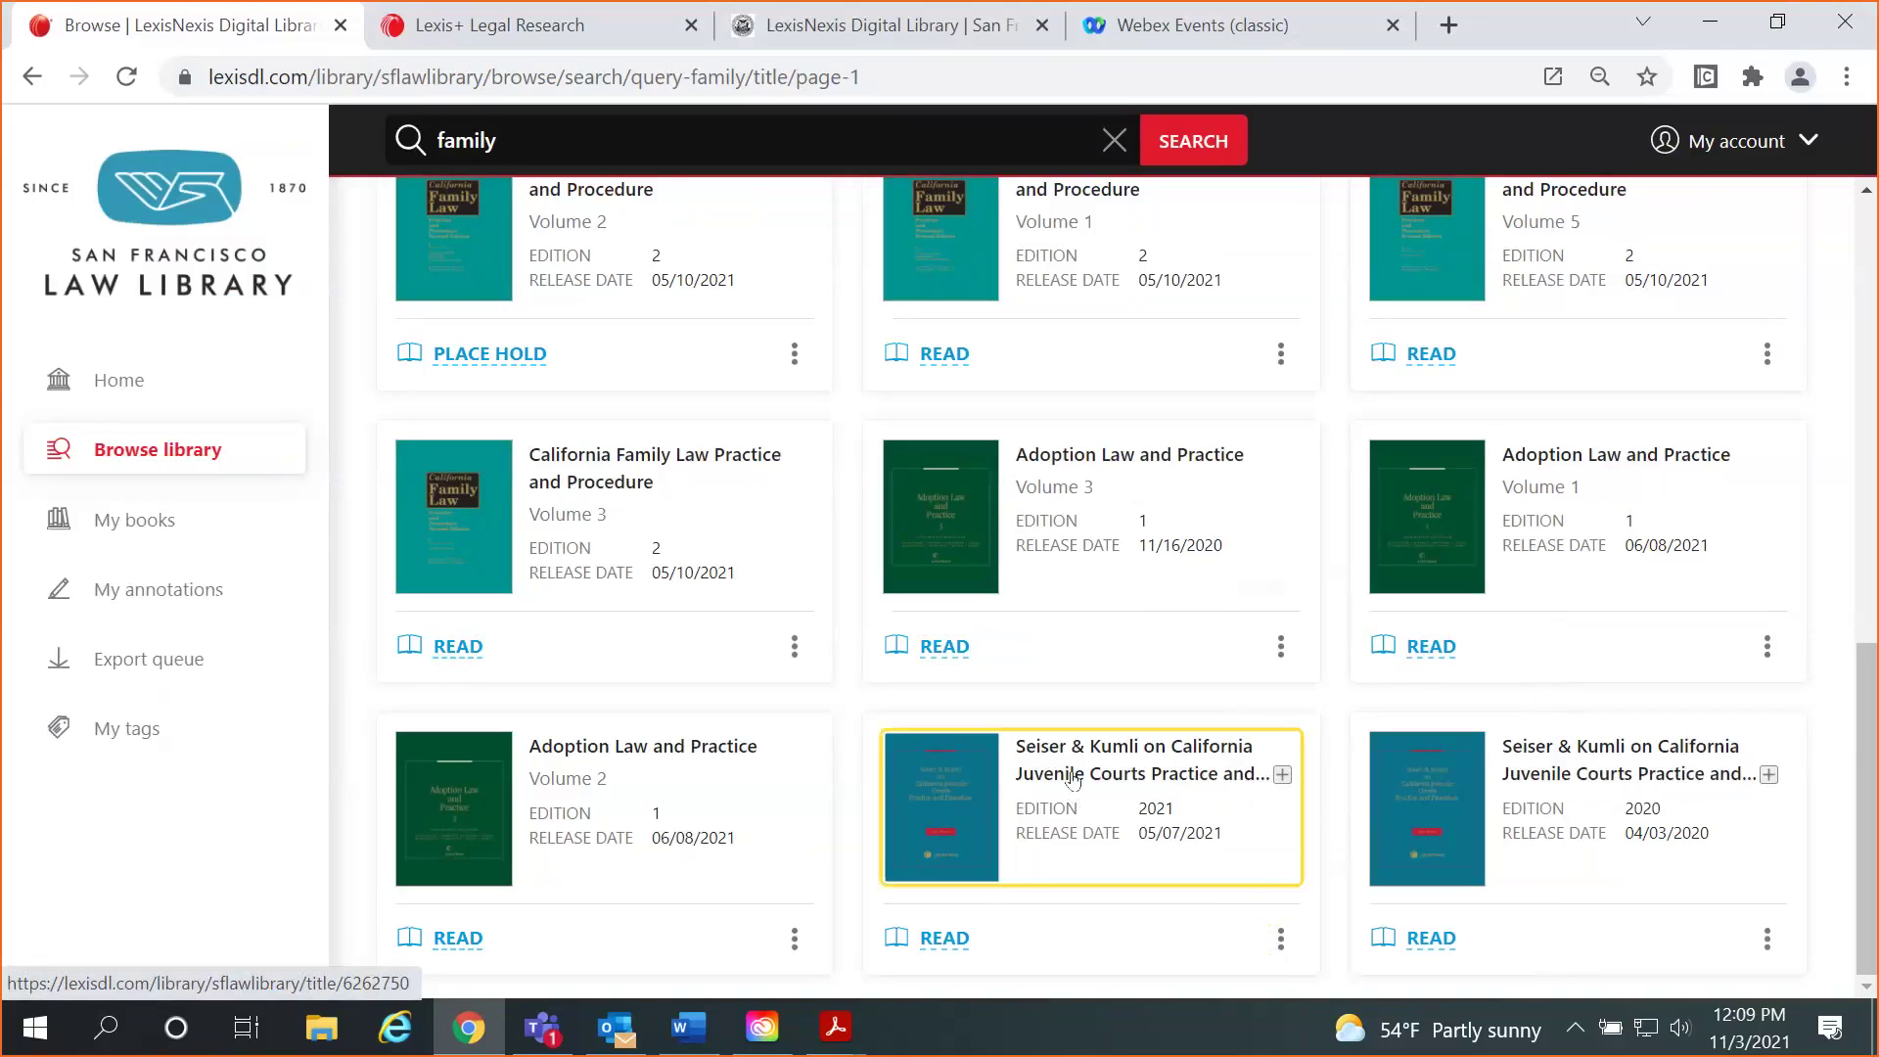
click(1072, 778)
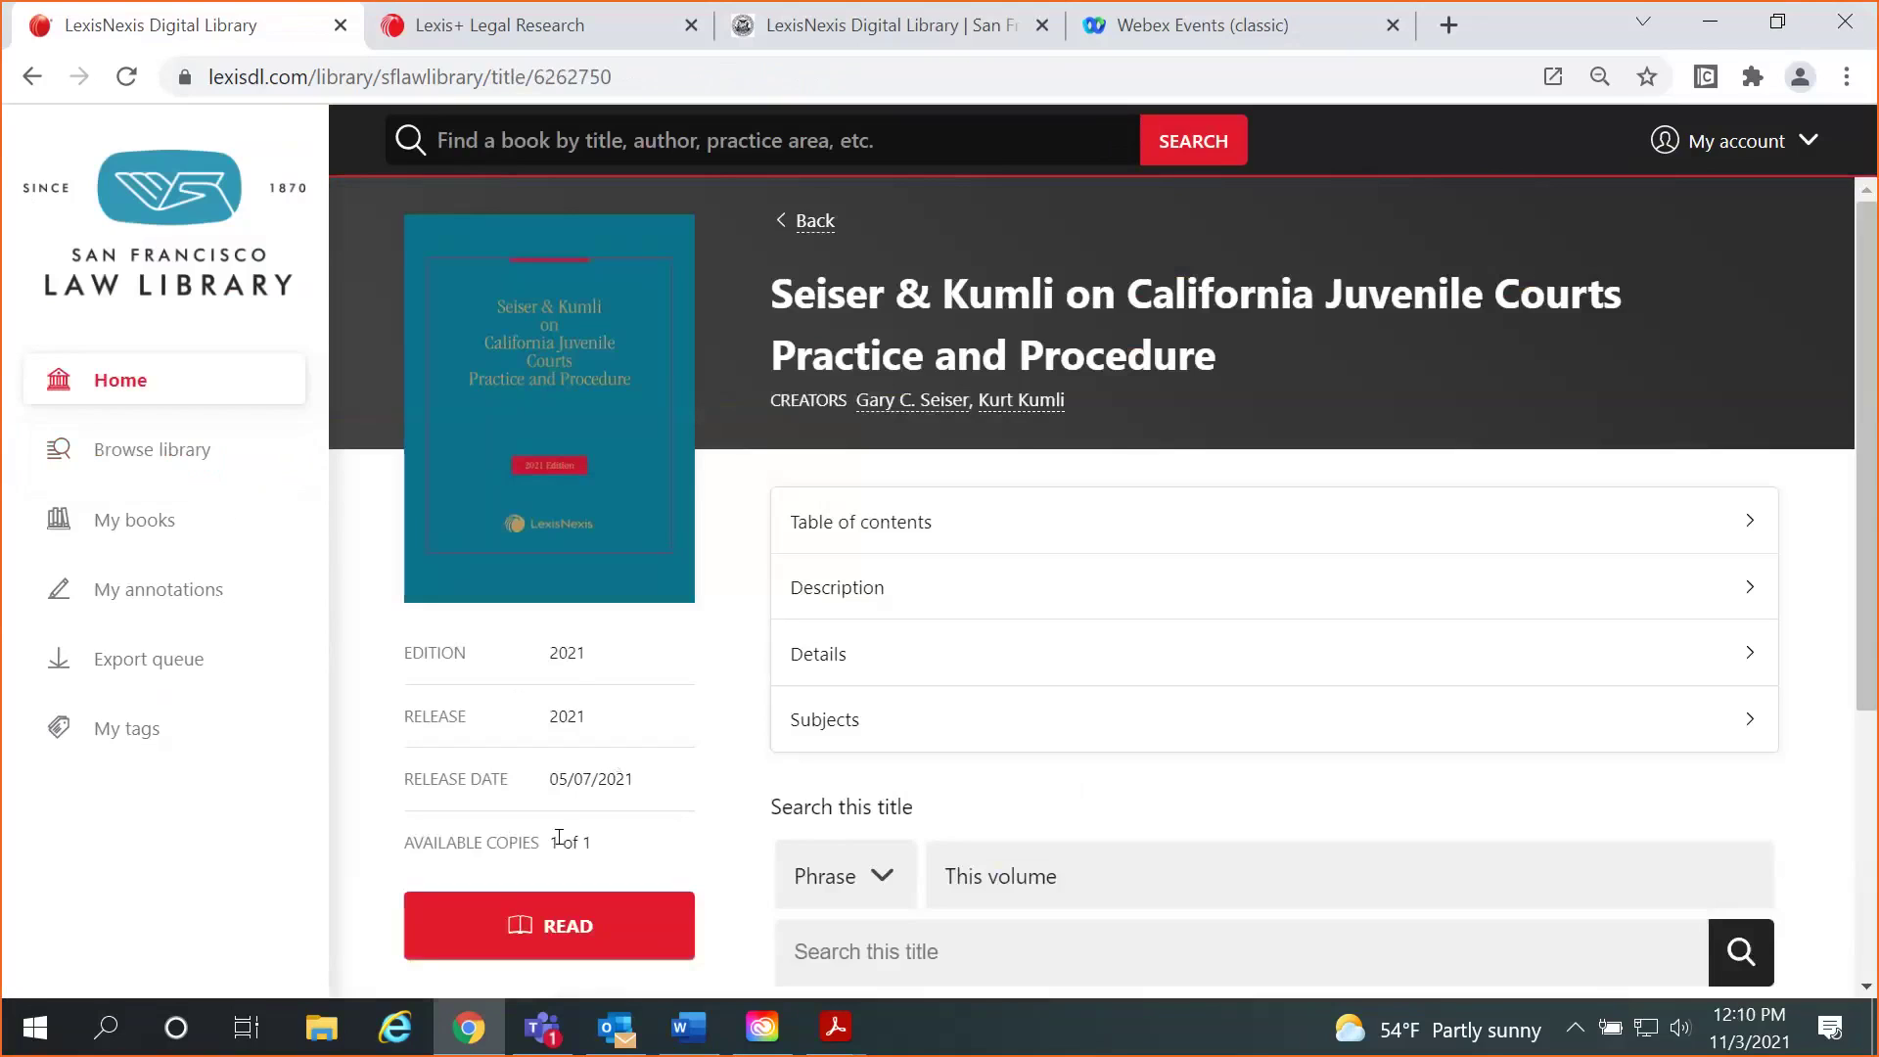
drag(1869, 314, 1869, 565)
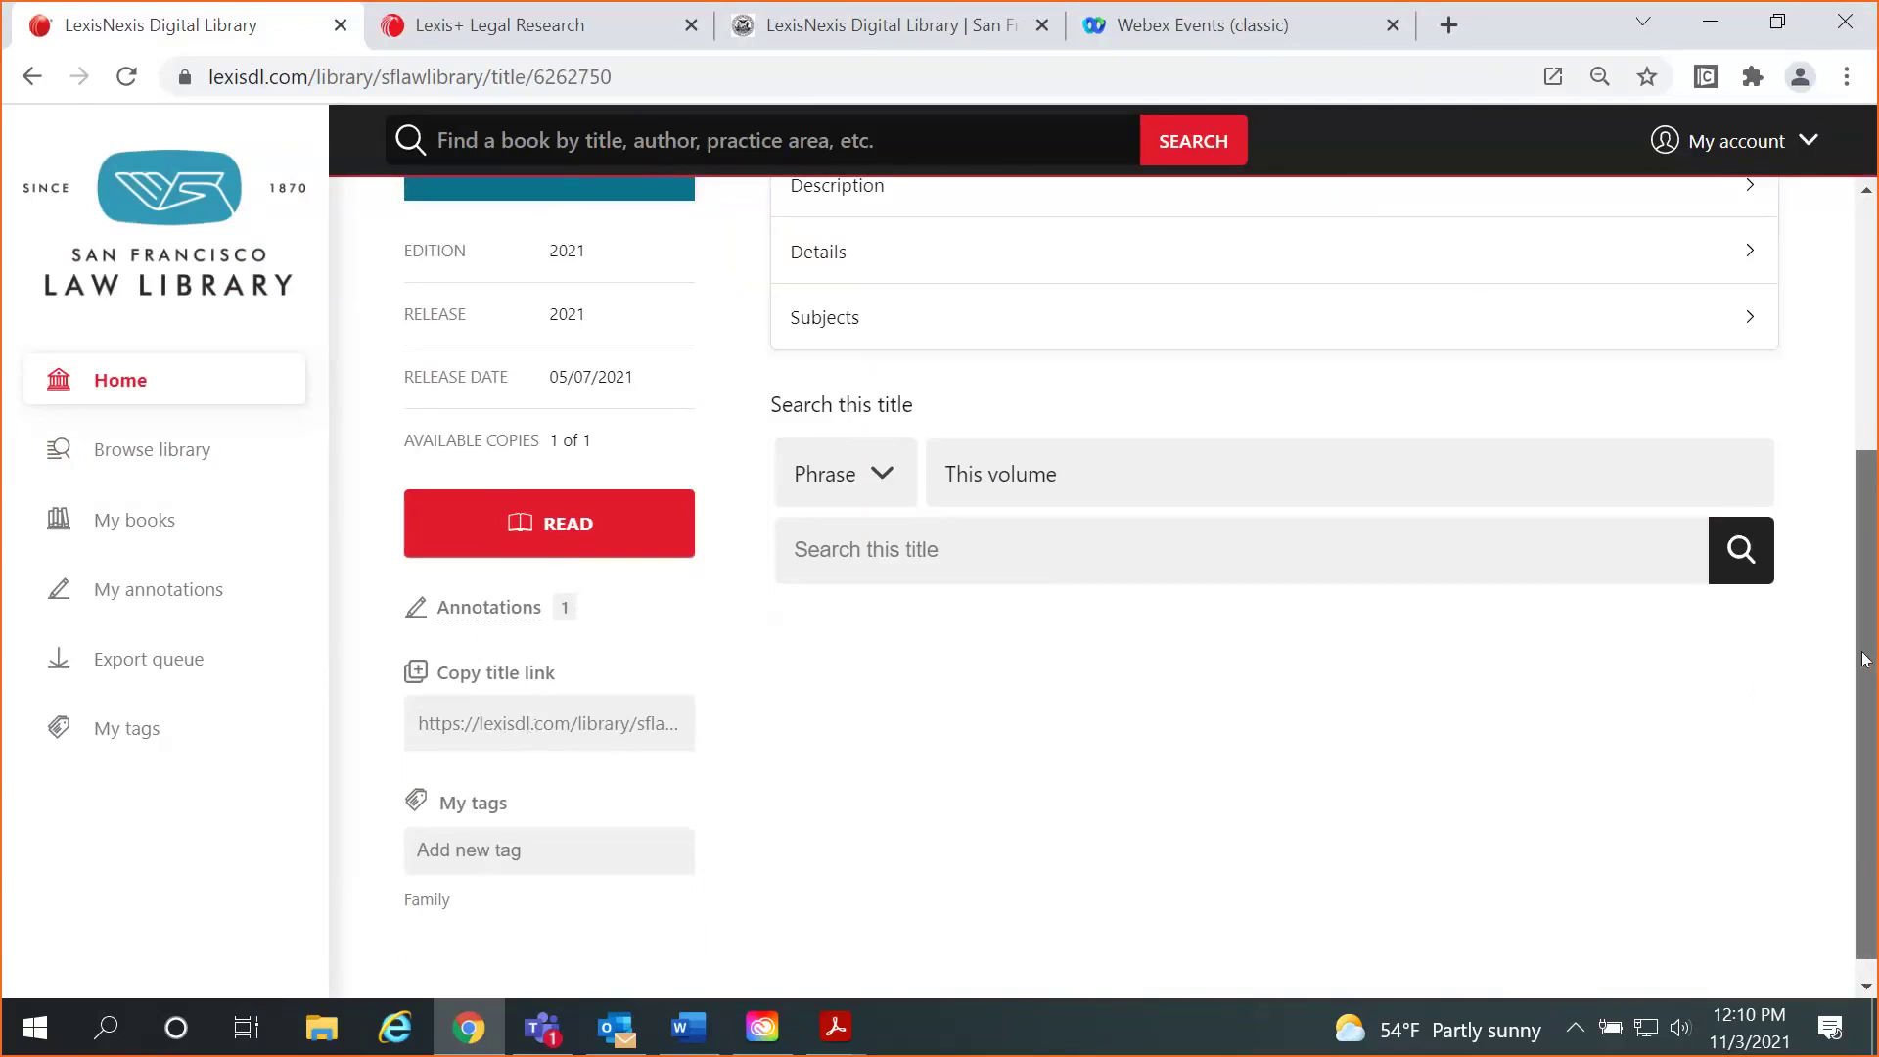
scroll(1871, 477, up, 3)
scroll(1871, 476, up, 1)
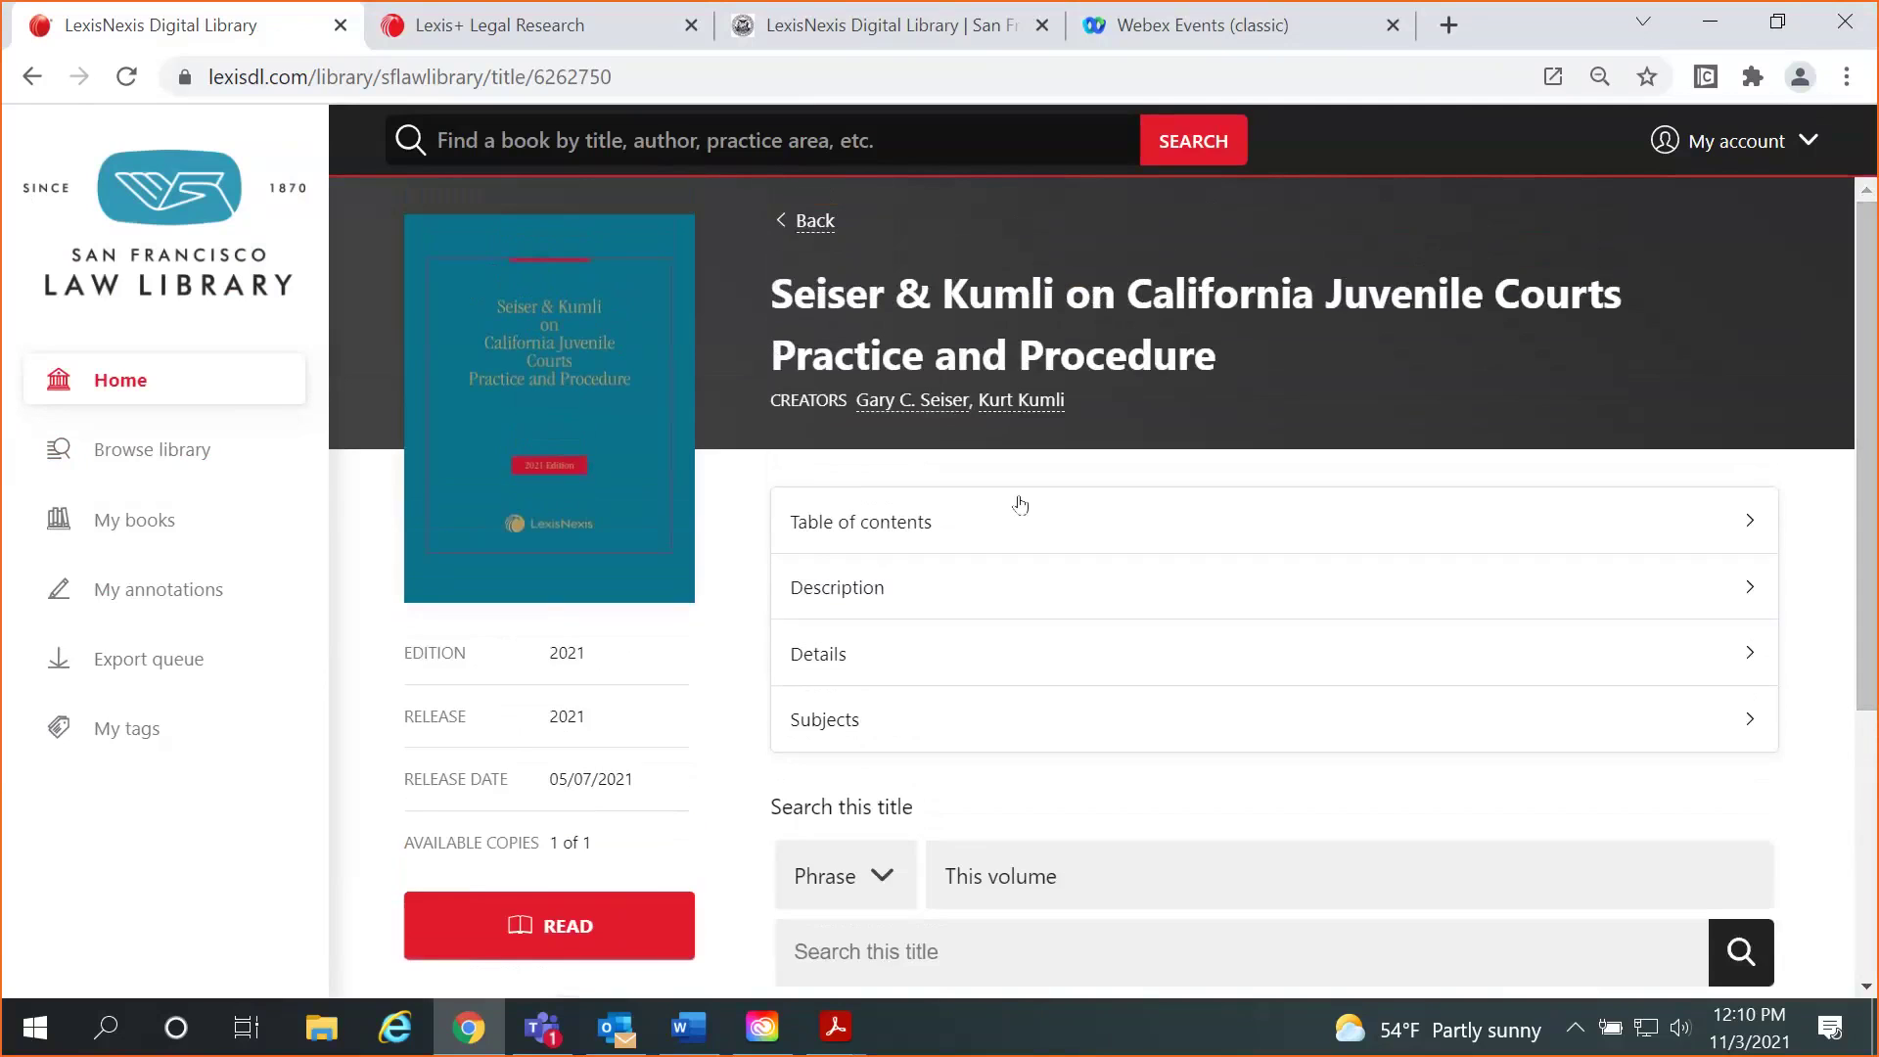
Expand the title's entire table of contents, look through the first chapters, and collapse the section again.
click(828, 538)
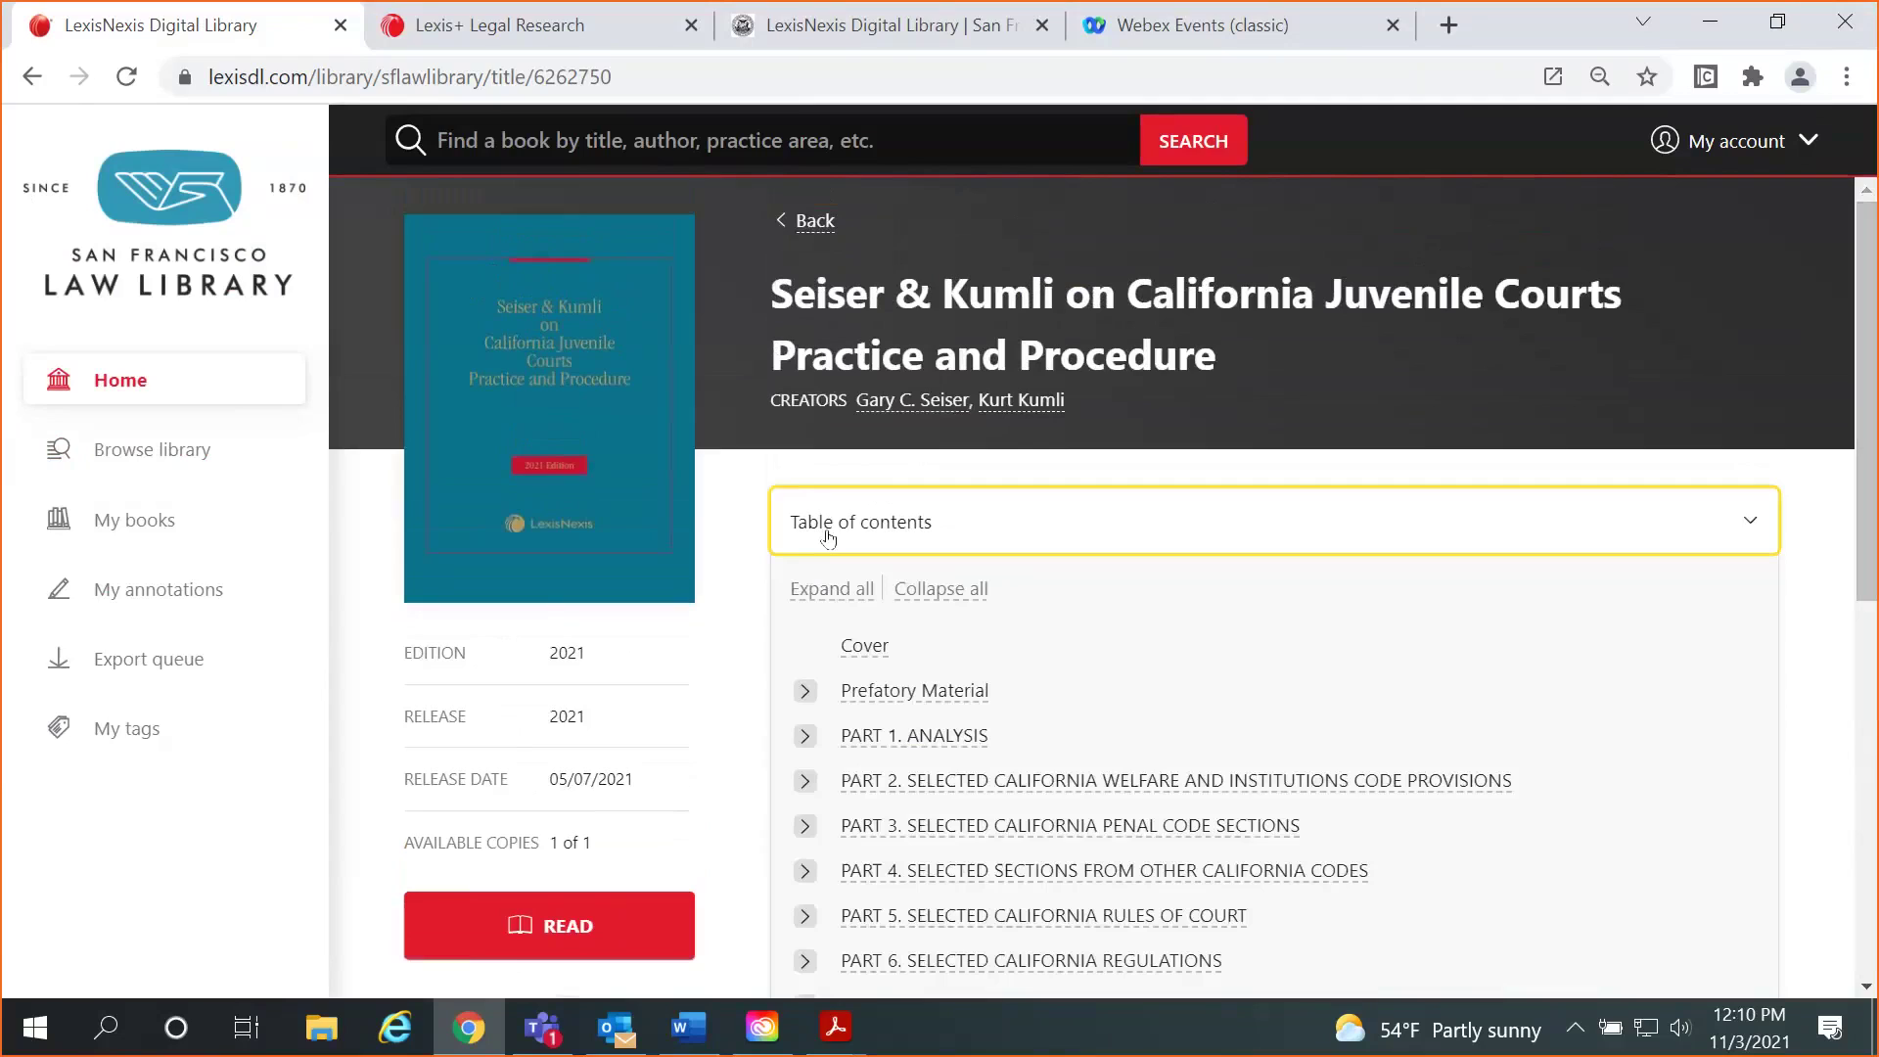
click(852, 591)
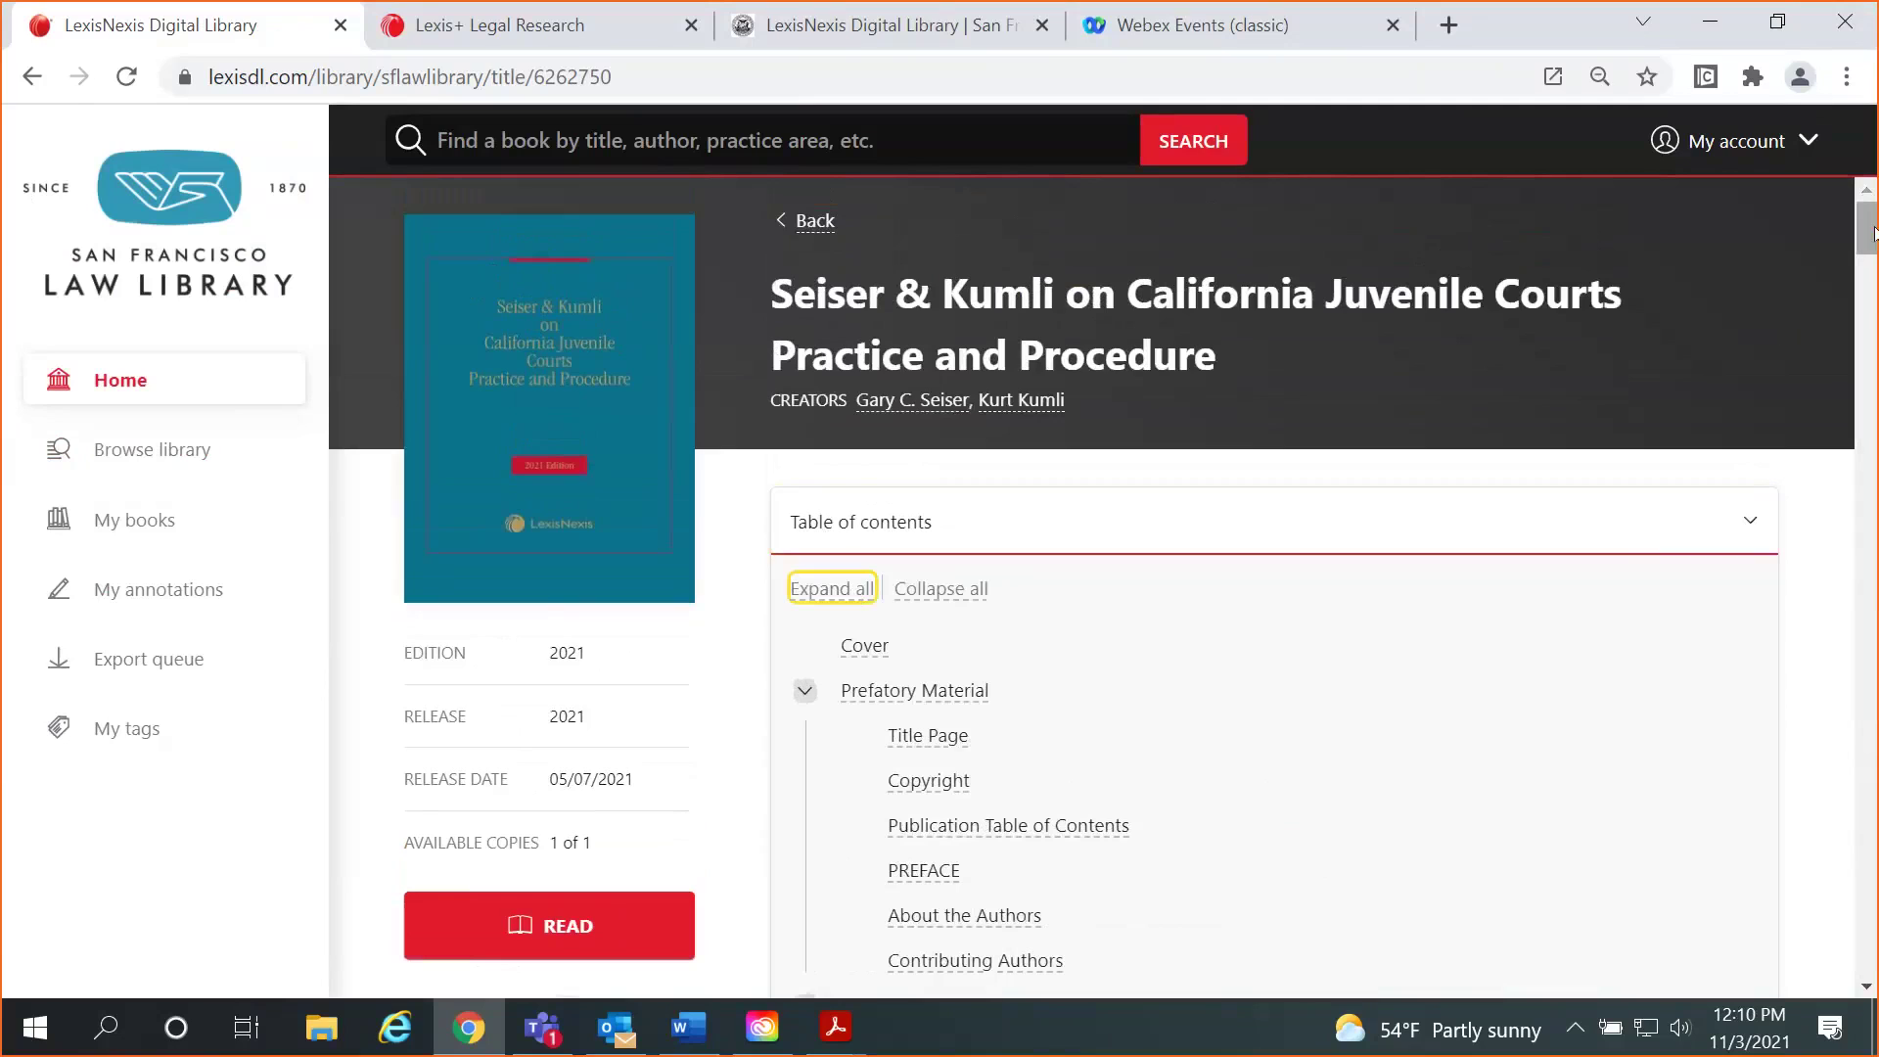
drag(1871, 235, 1870, 276)
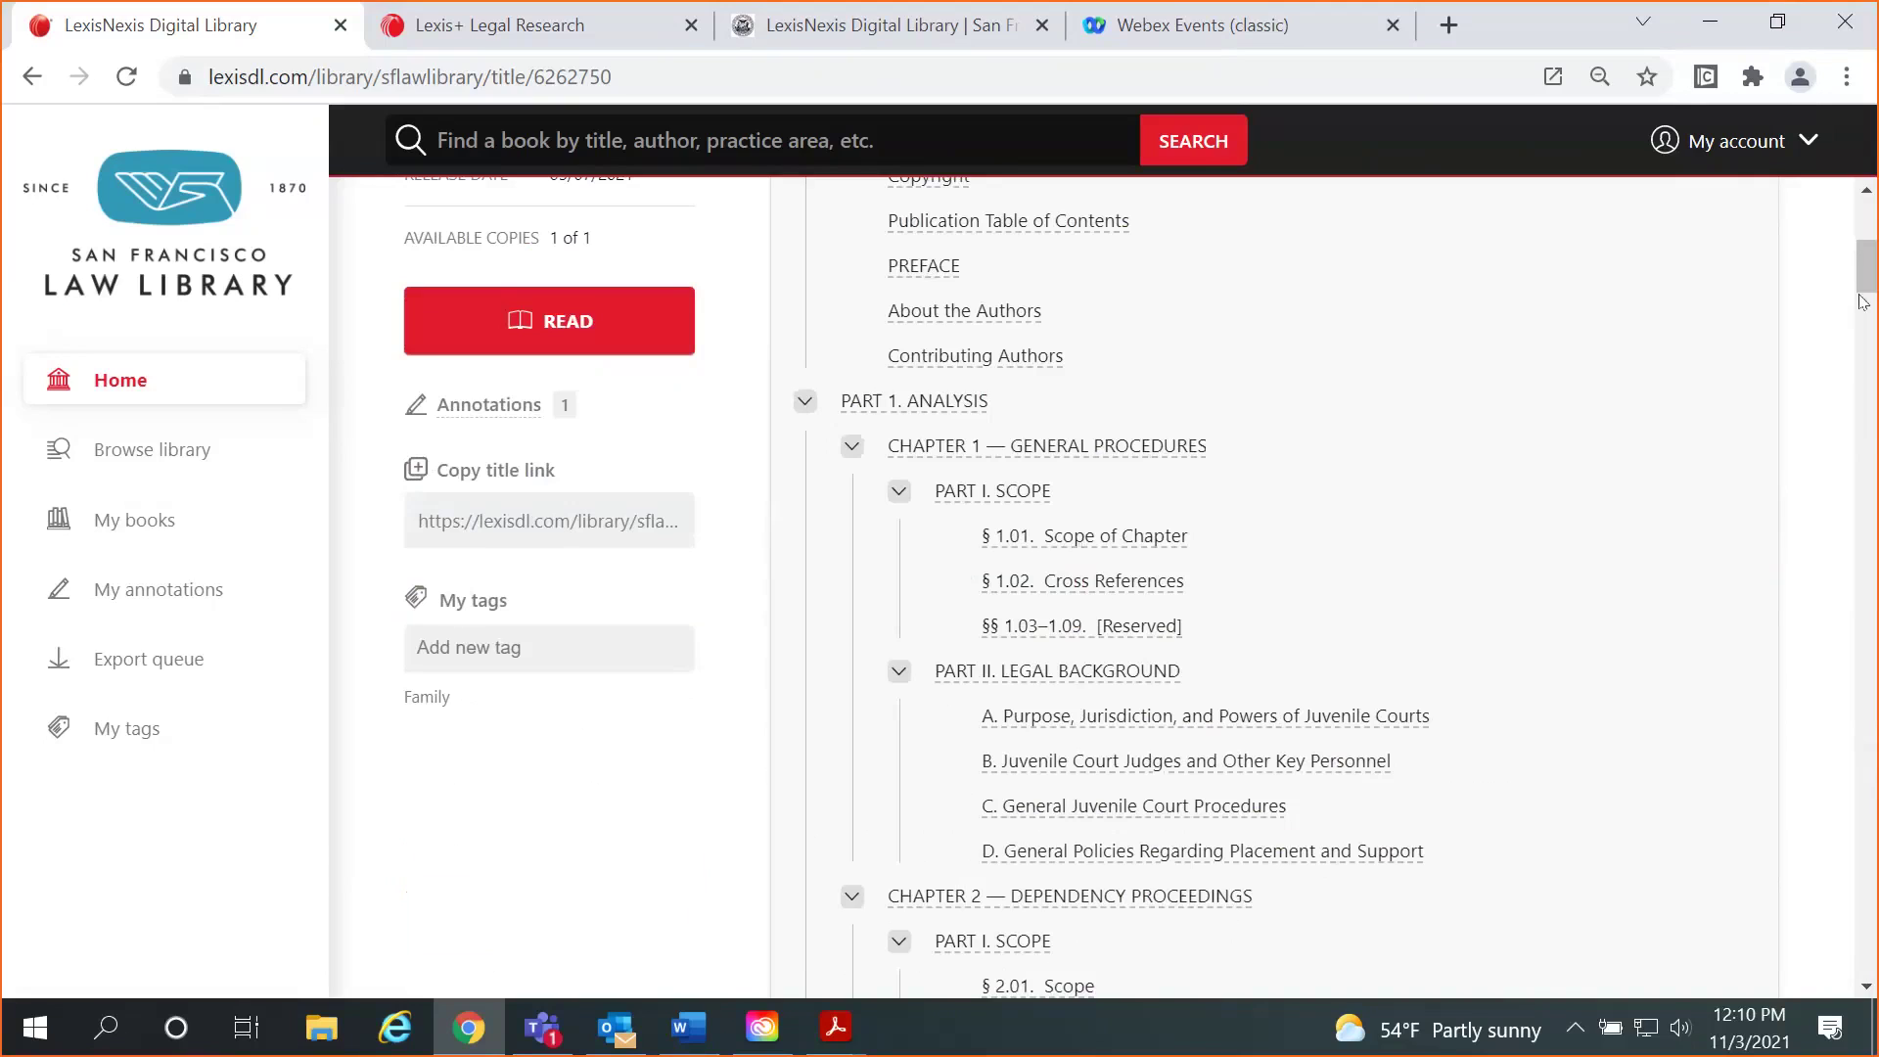
drag(1864, 283, 1866, 320)
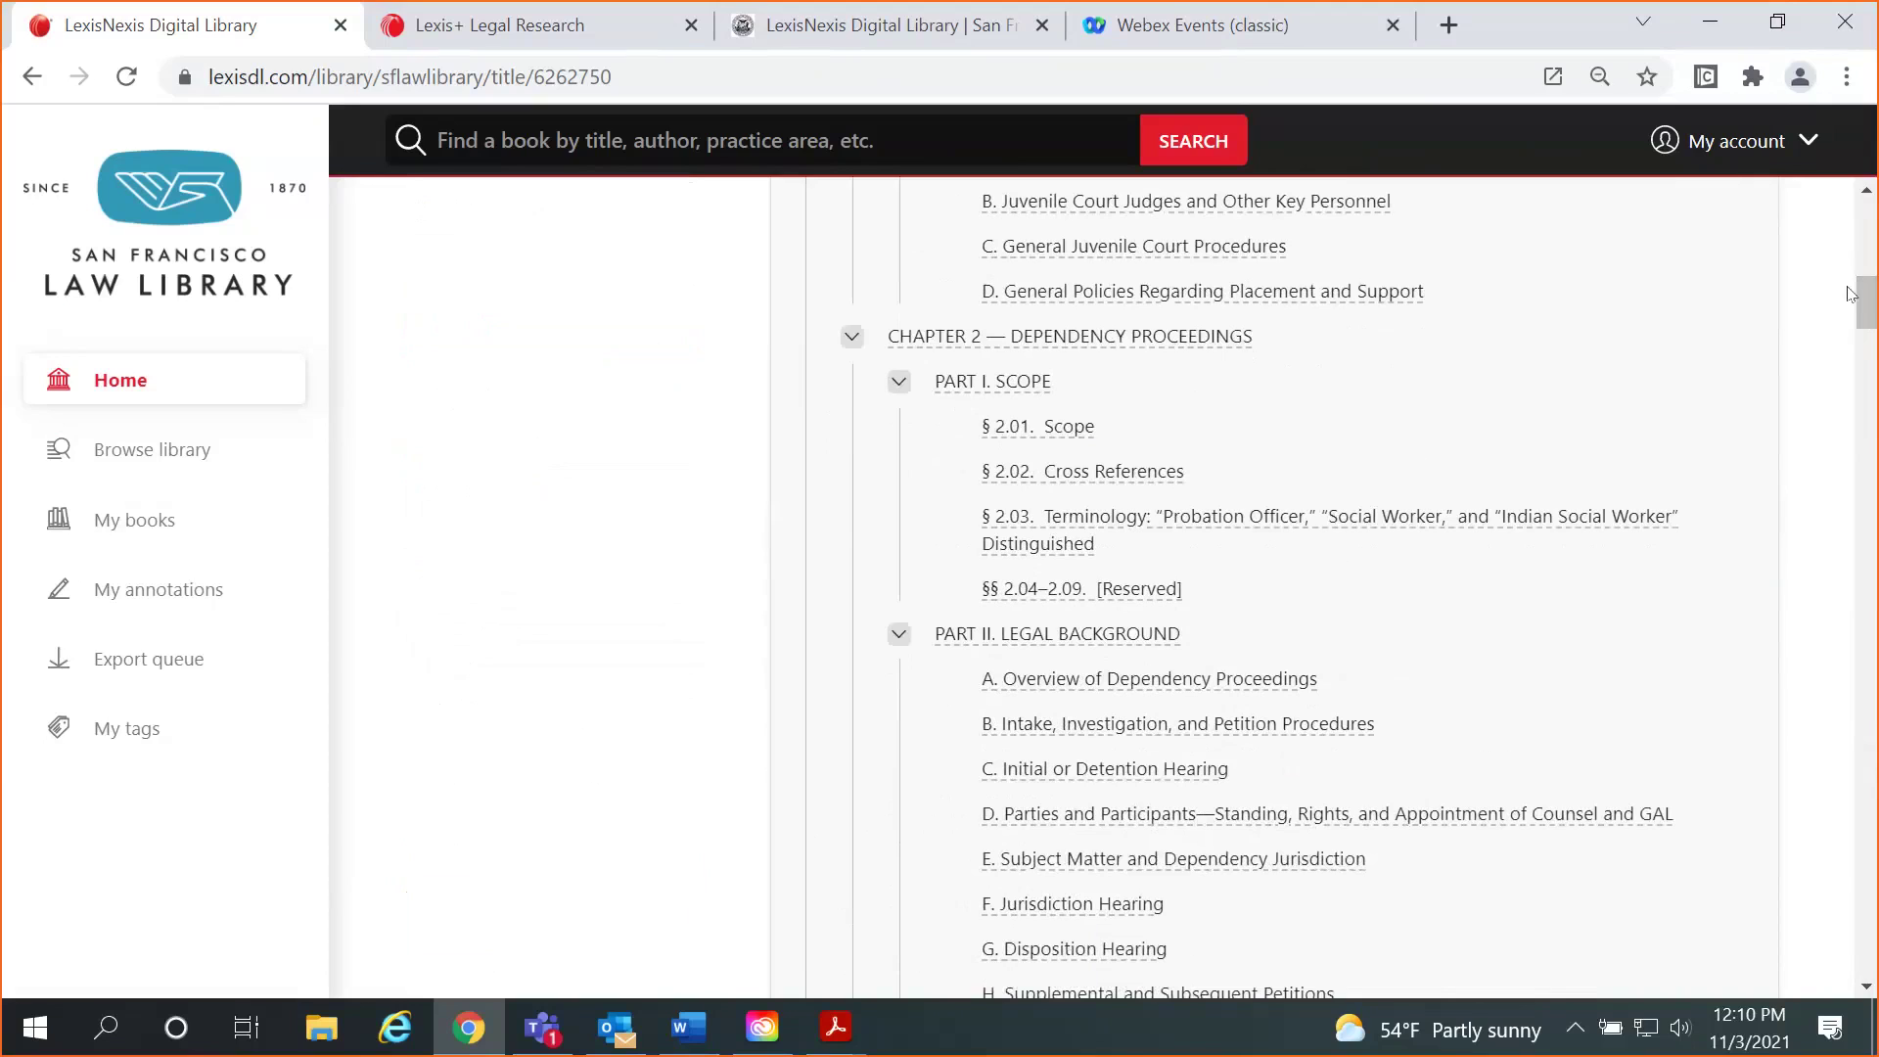
drag(1865, 299, 1869, 210)
click(823, 528)
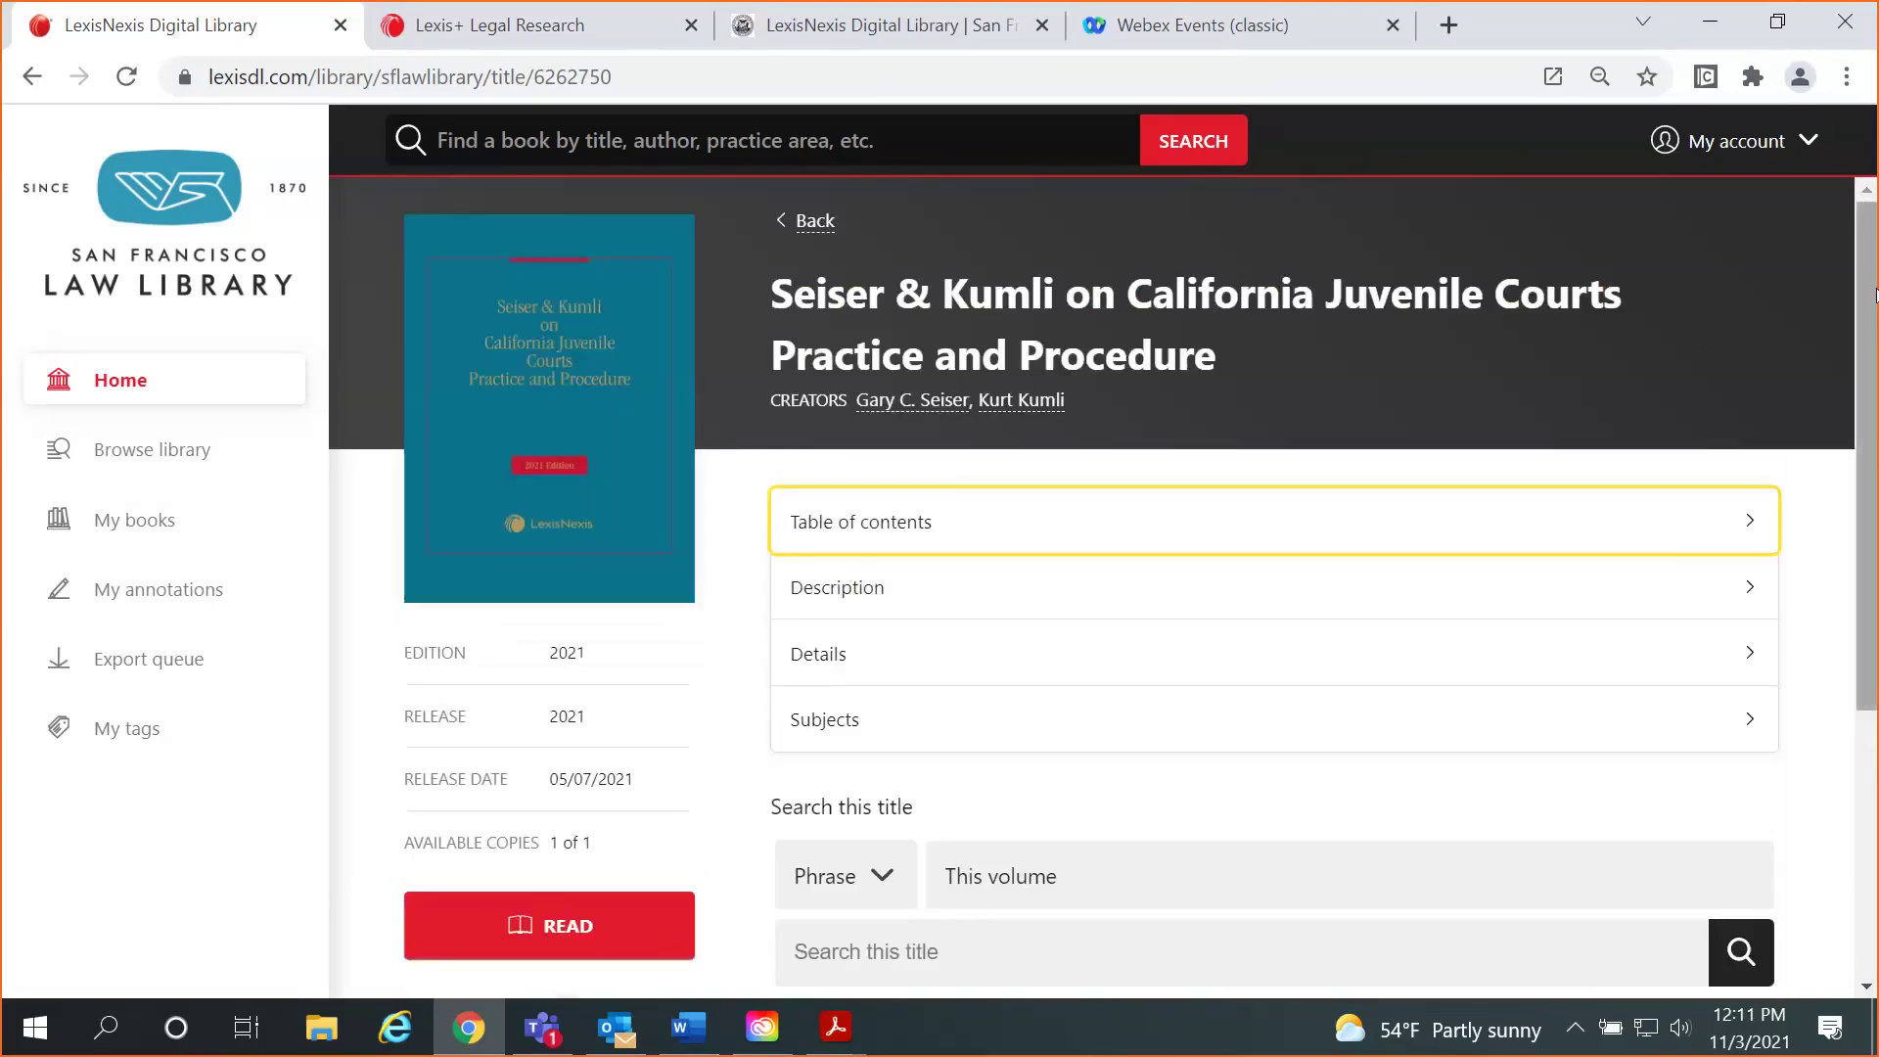
Search the full text of this title's volume for the phrase "dependency".
drag(1864, 337, 1864, 405)
scroll(1864, 405, down, 1)
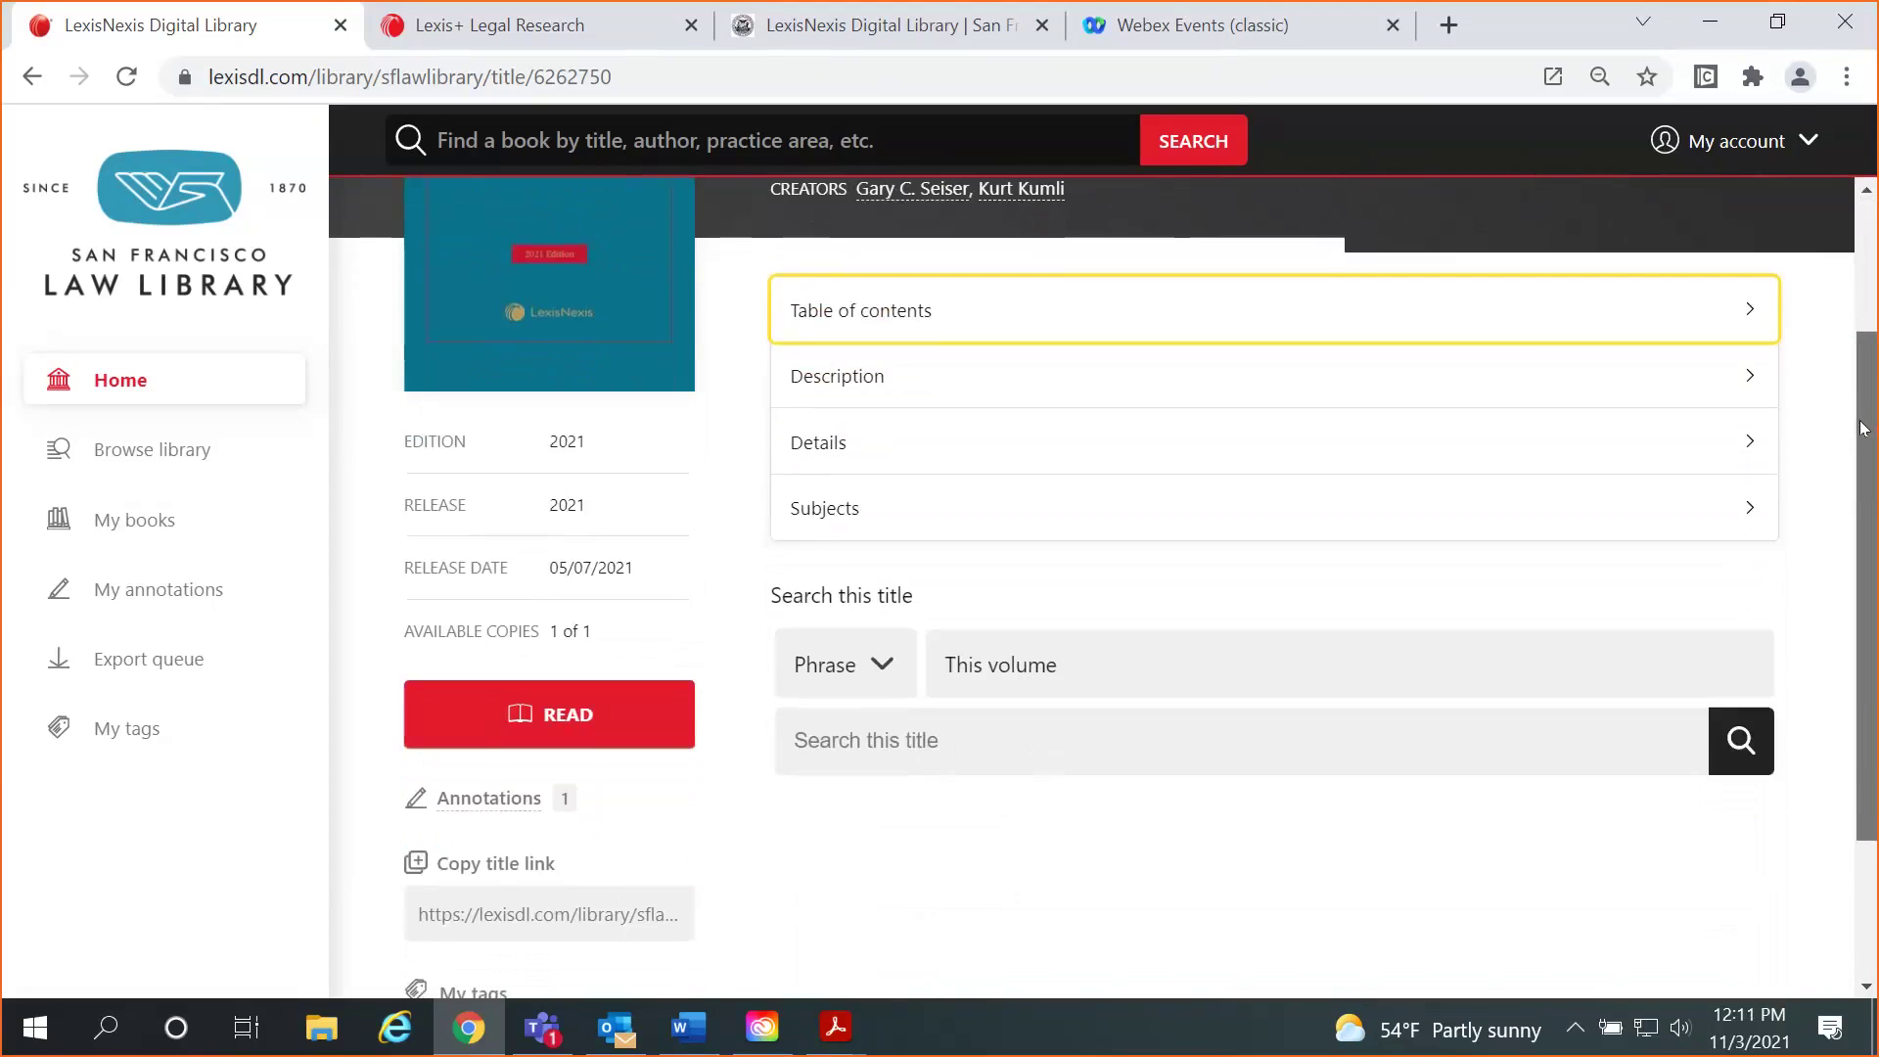
click(922, 599)
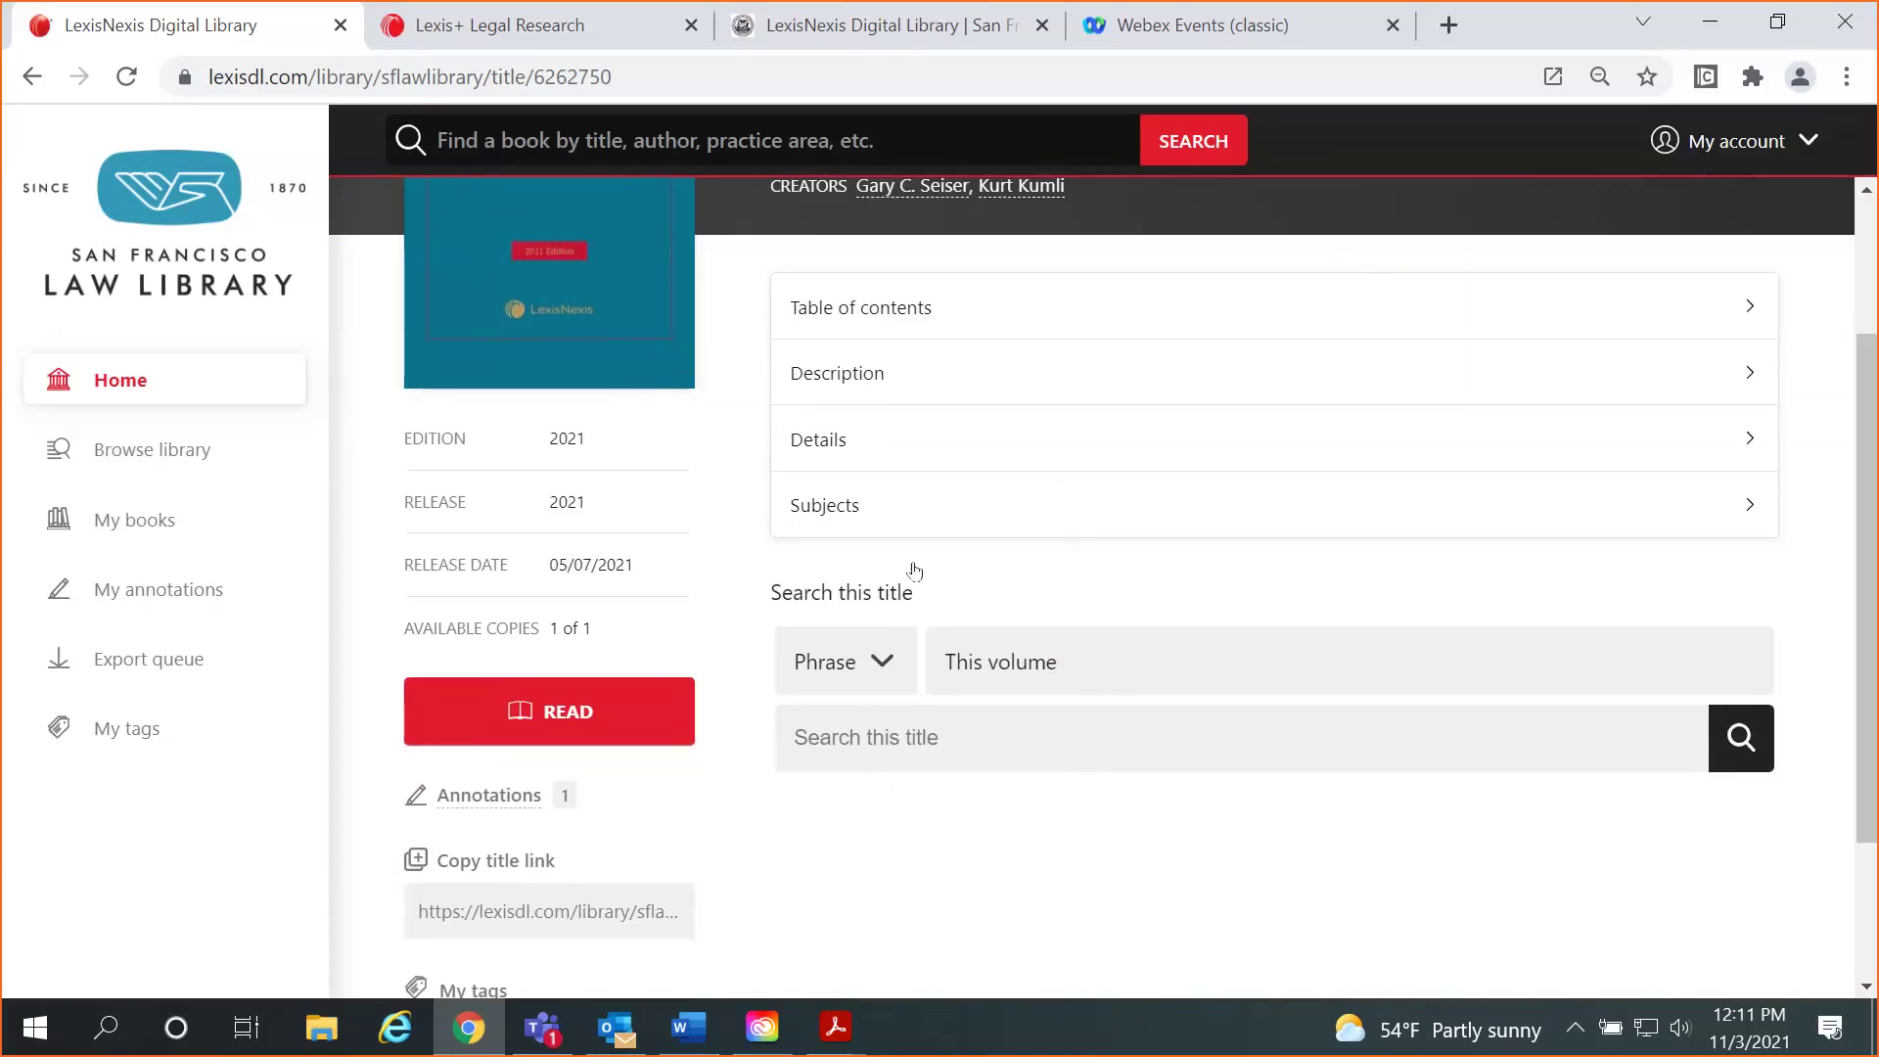
click(1048, 738)
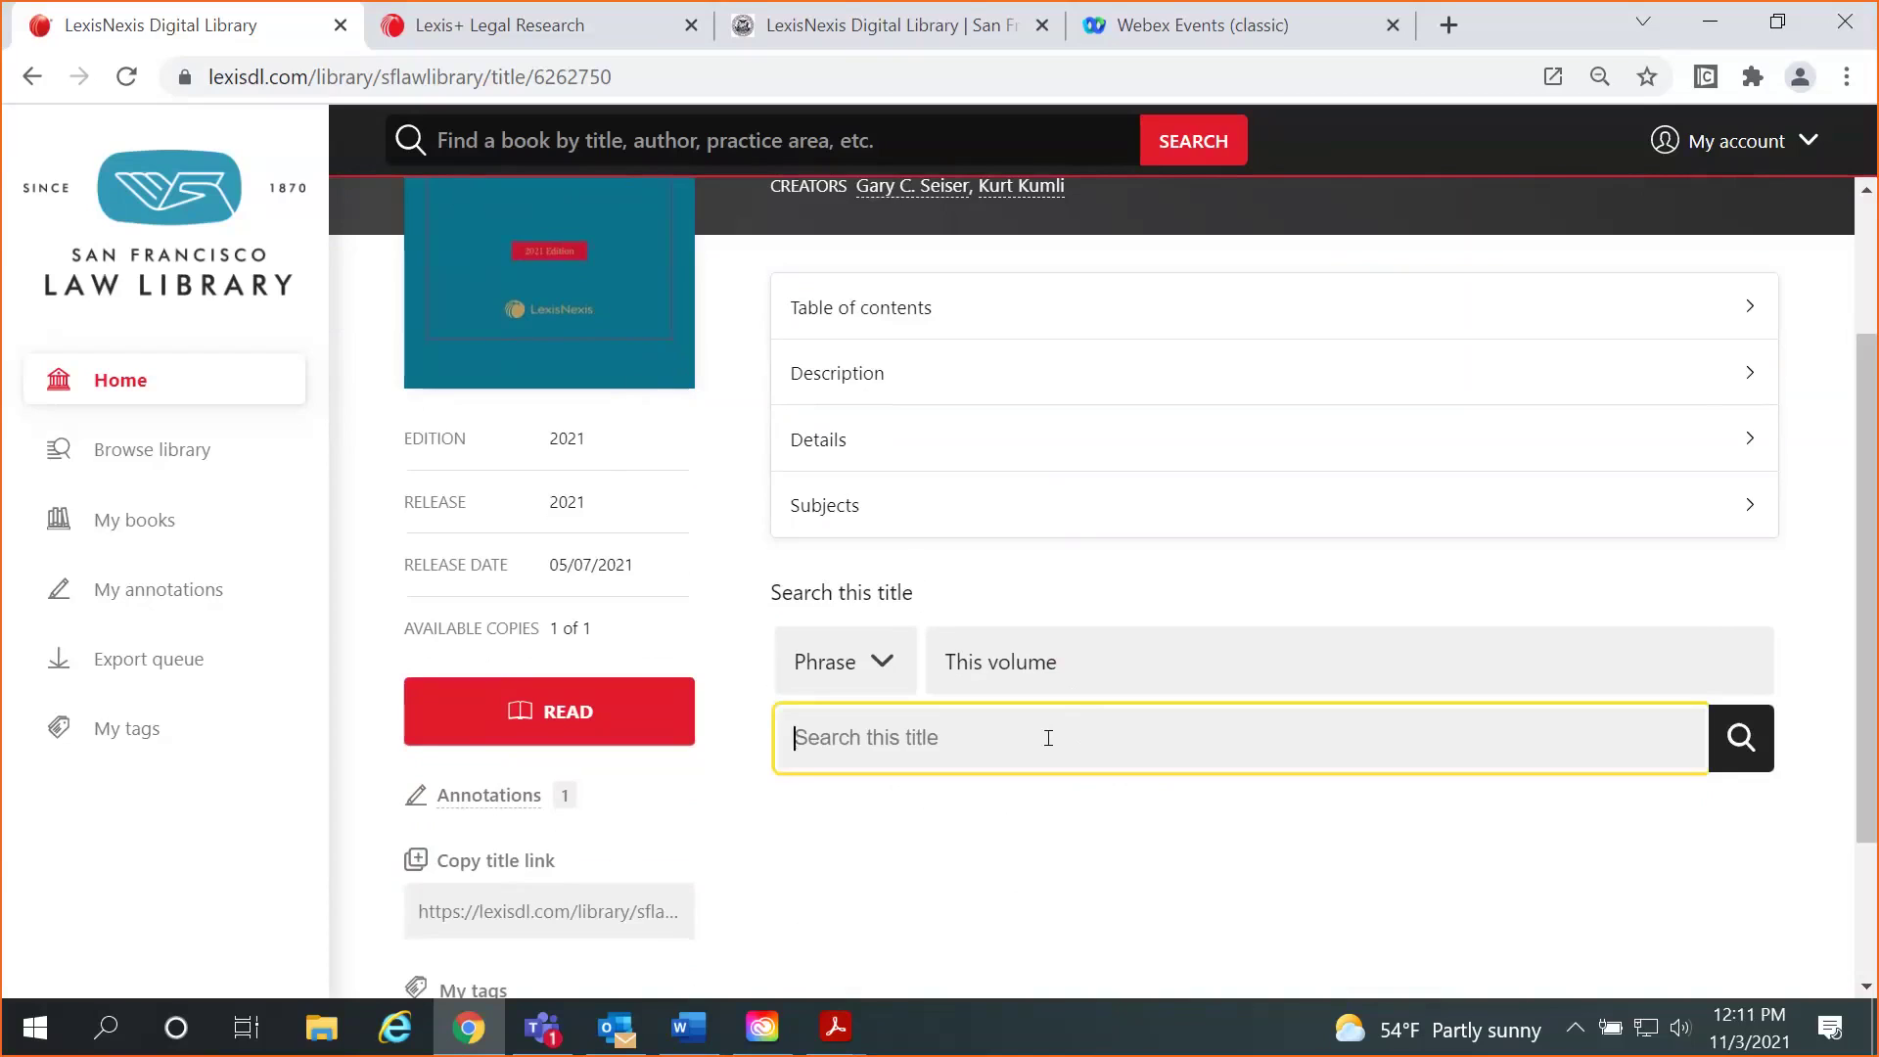
text(dep)
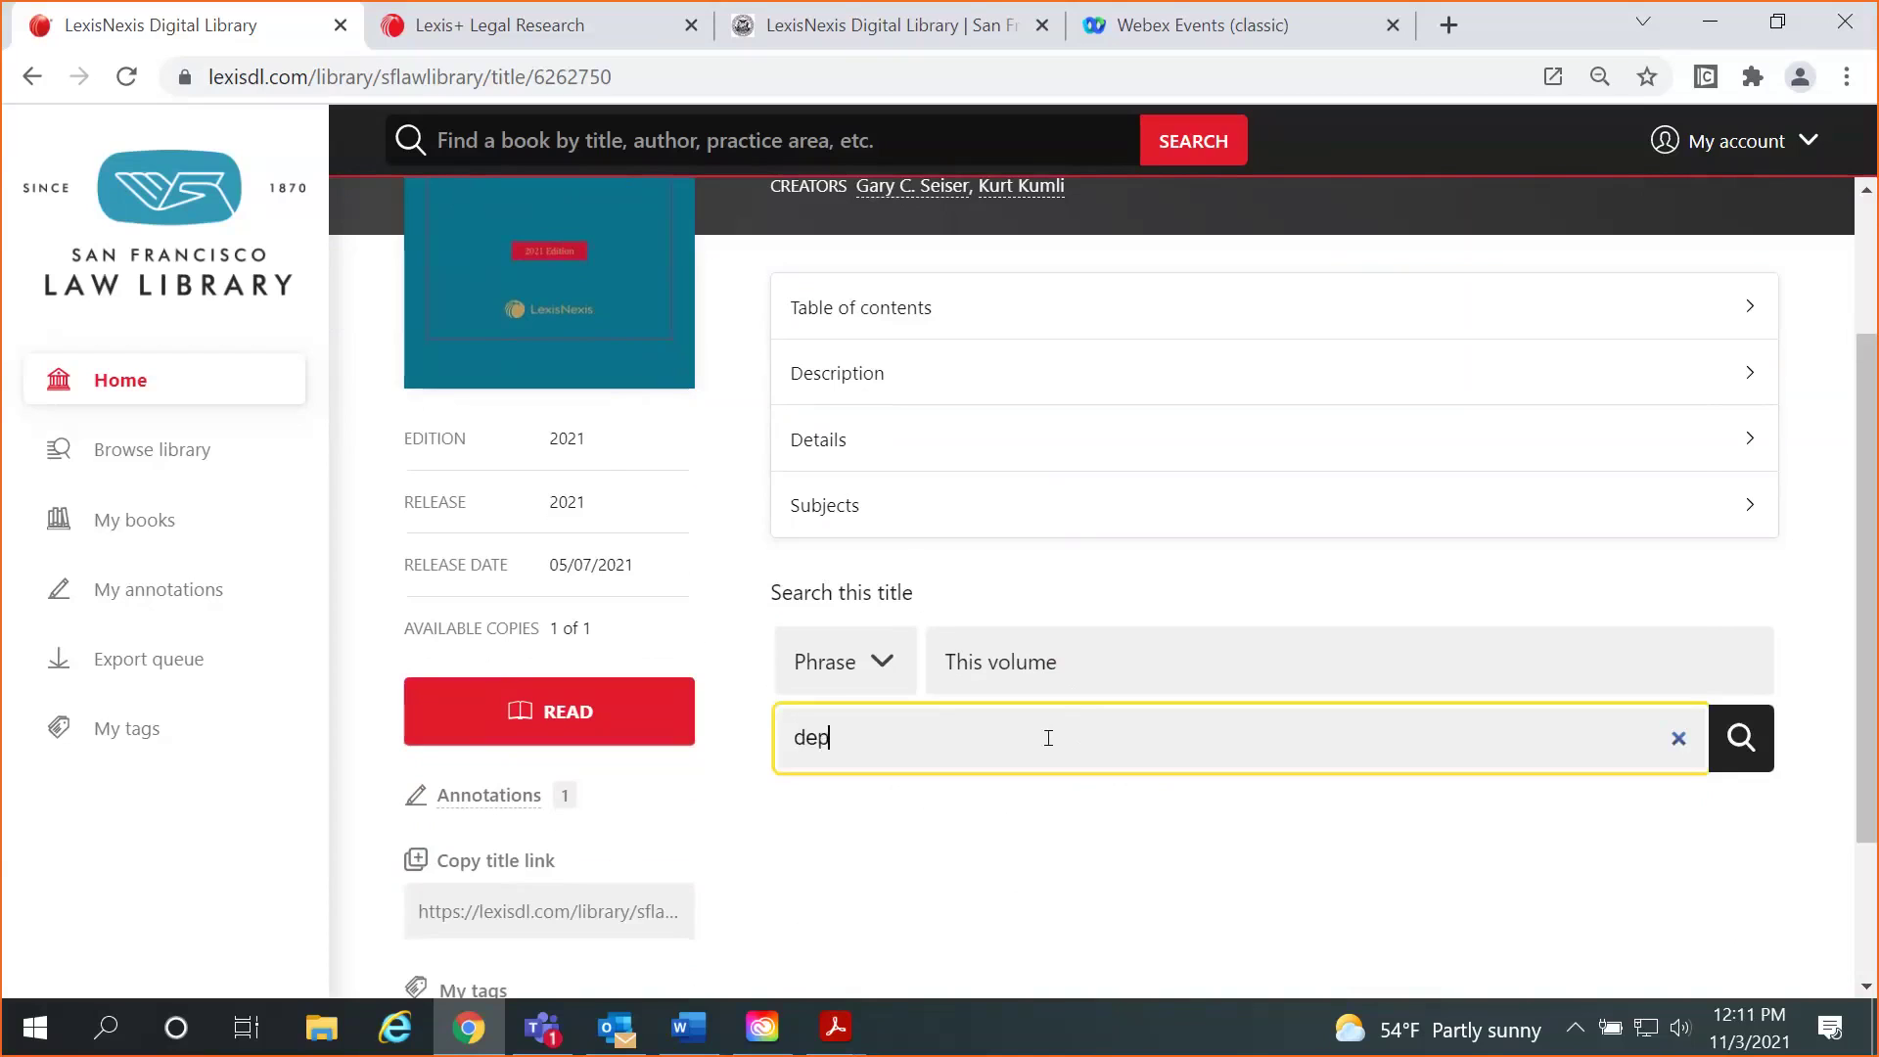
text(endency)
key(Return)
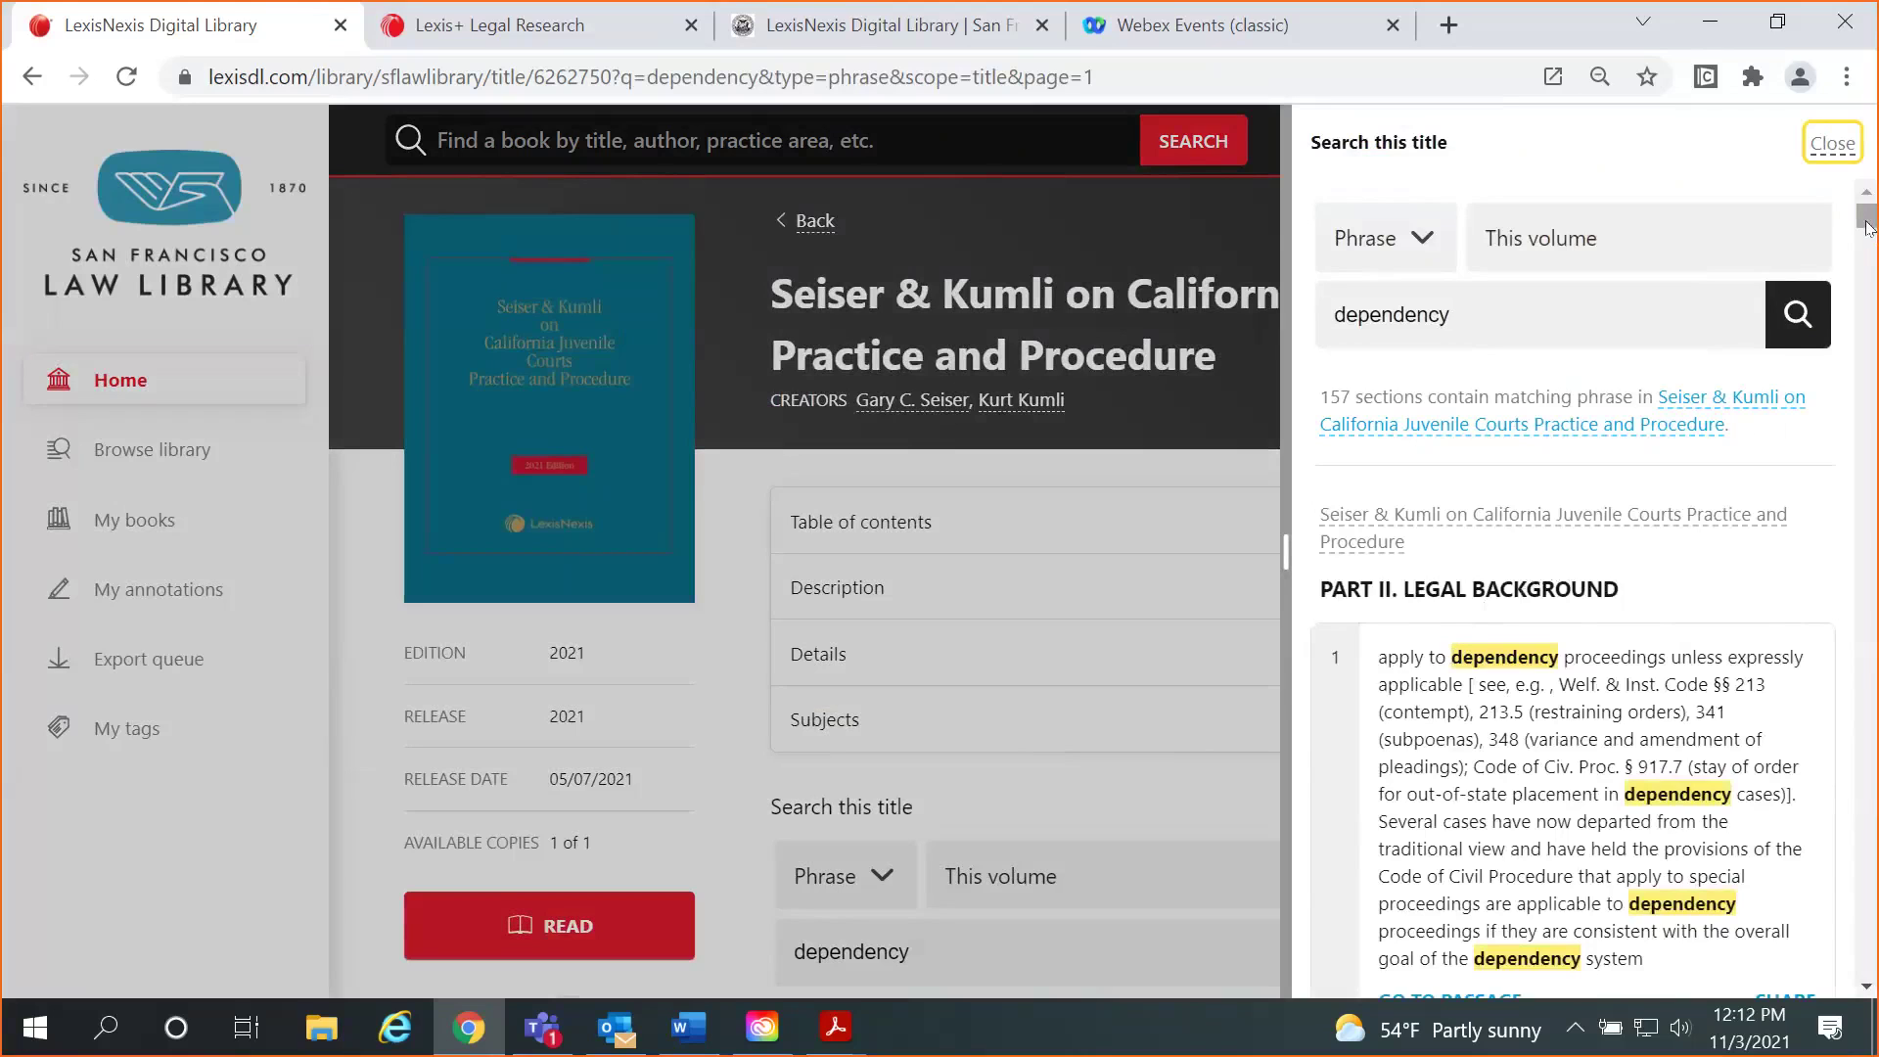
Go to the fourth matching passage, on the nature of dependency proceedings, and borrow the title for 7 days to open it.
drag(1867, 228, 1869, 243)
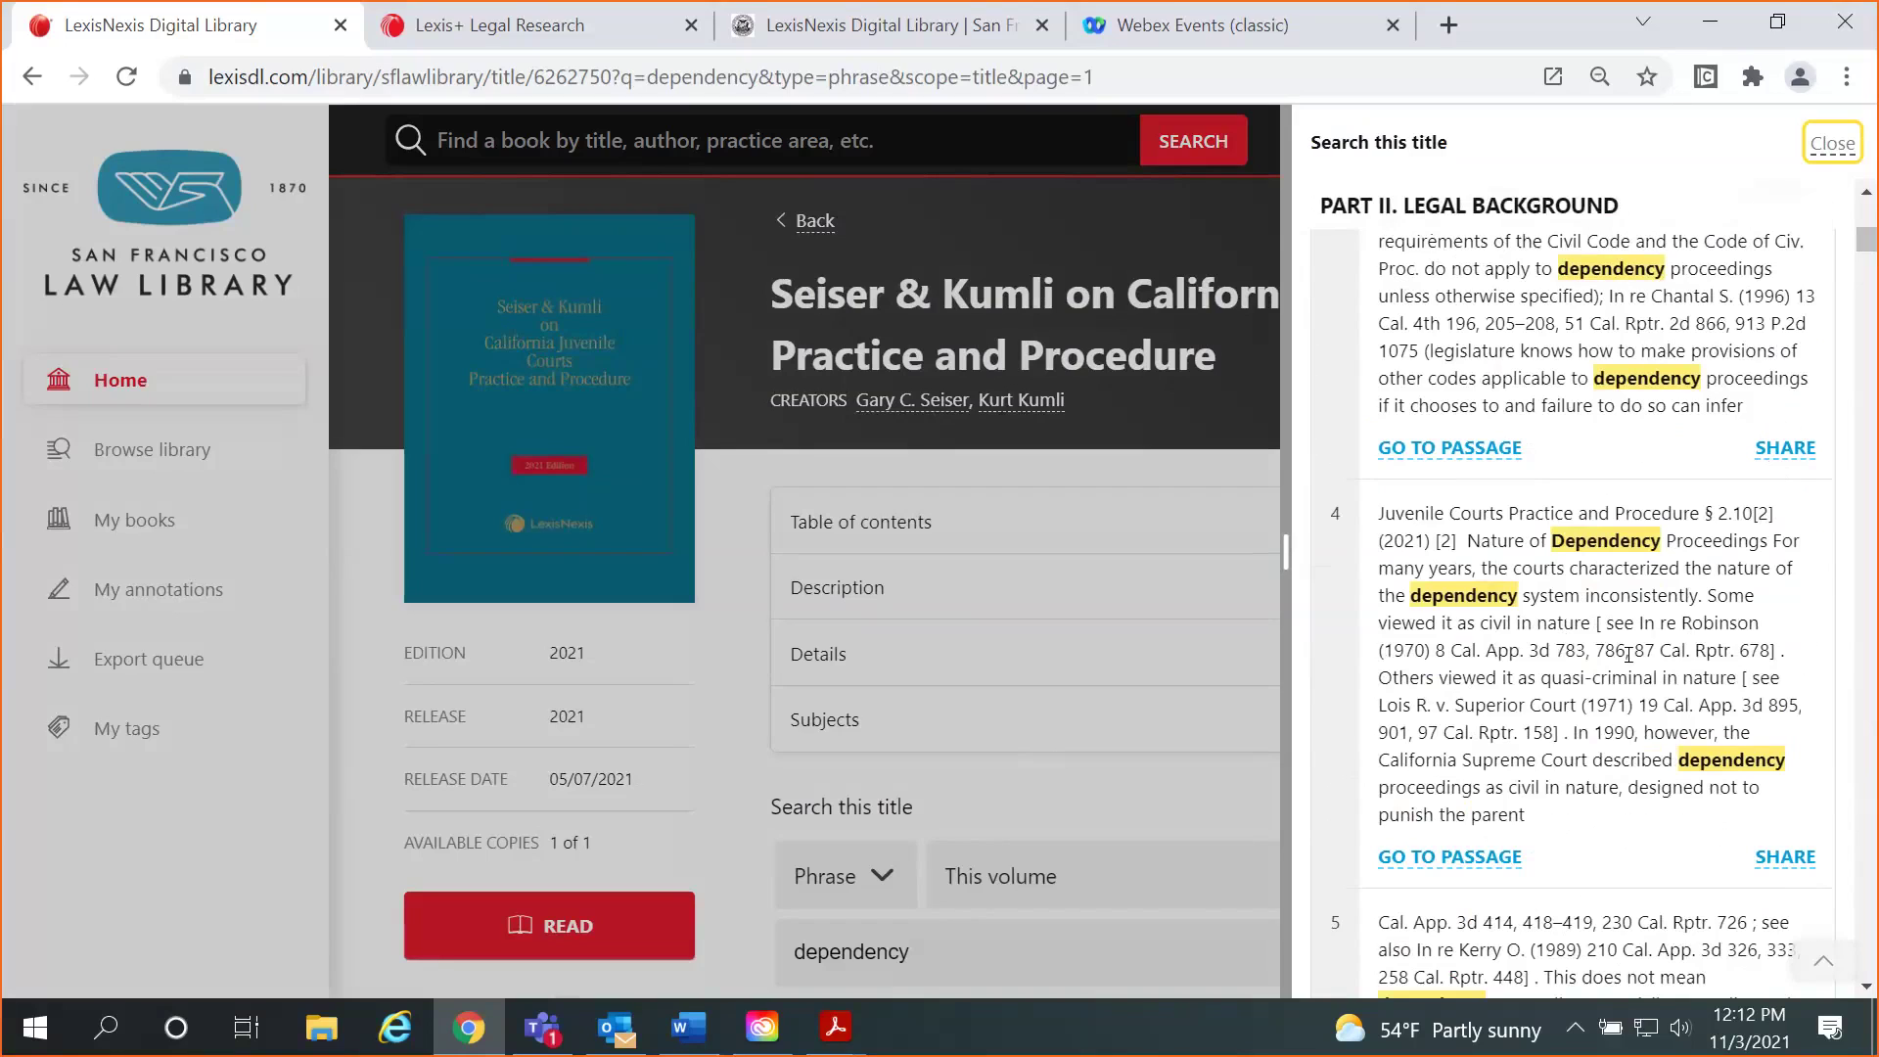
click(1449, 861)
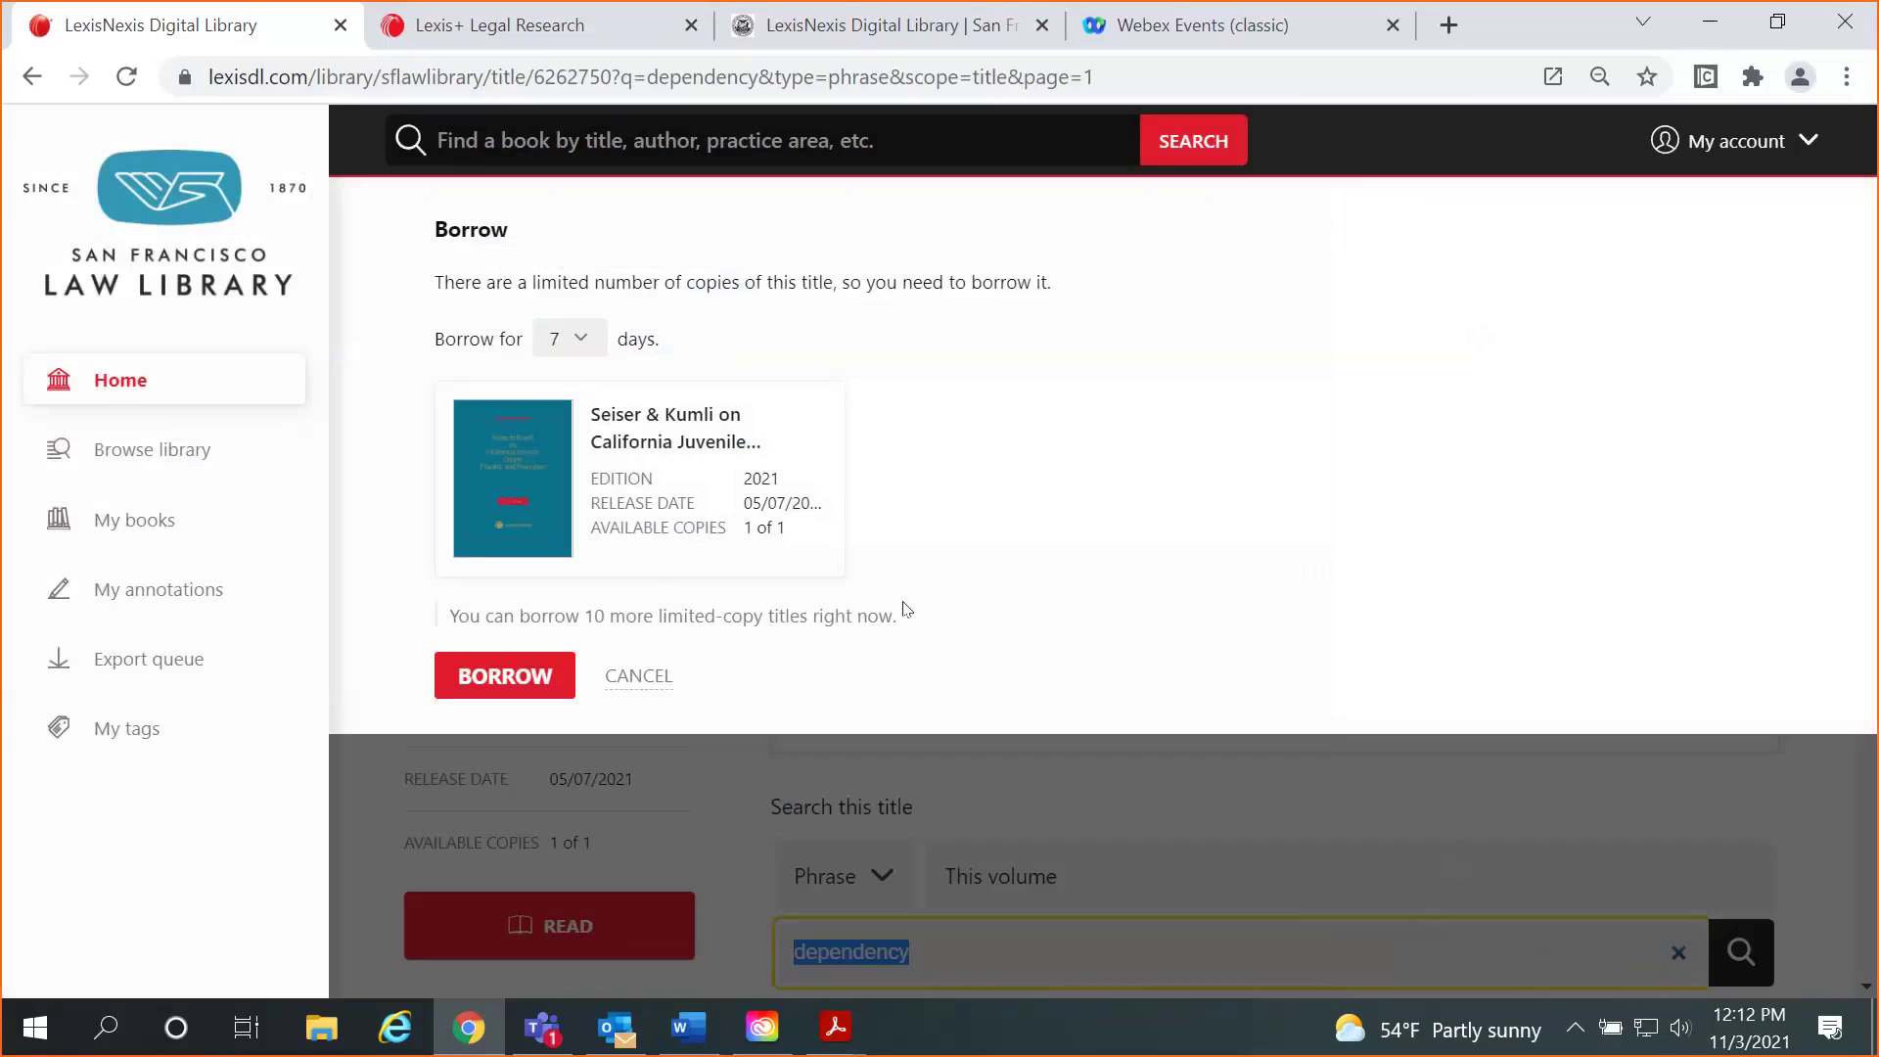
click(501, 680)
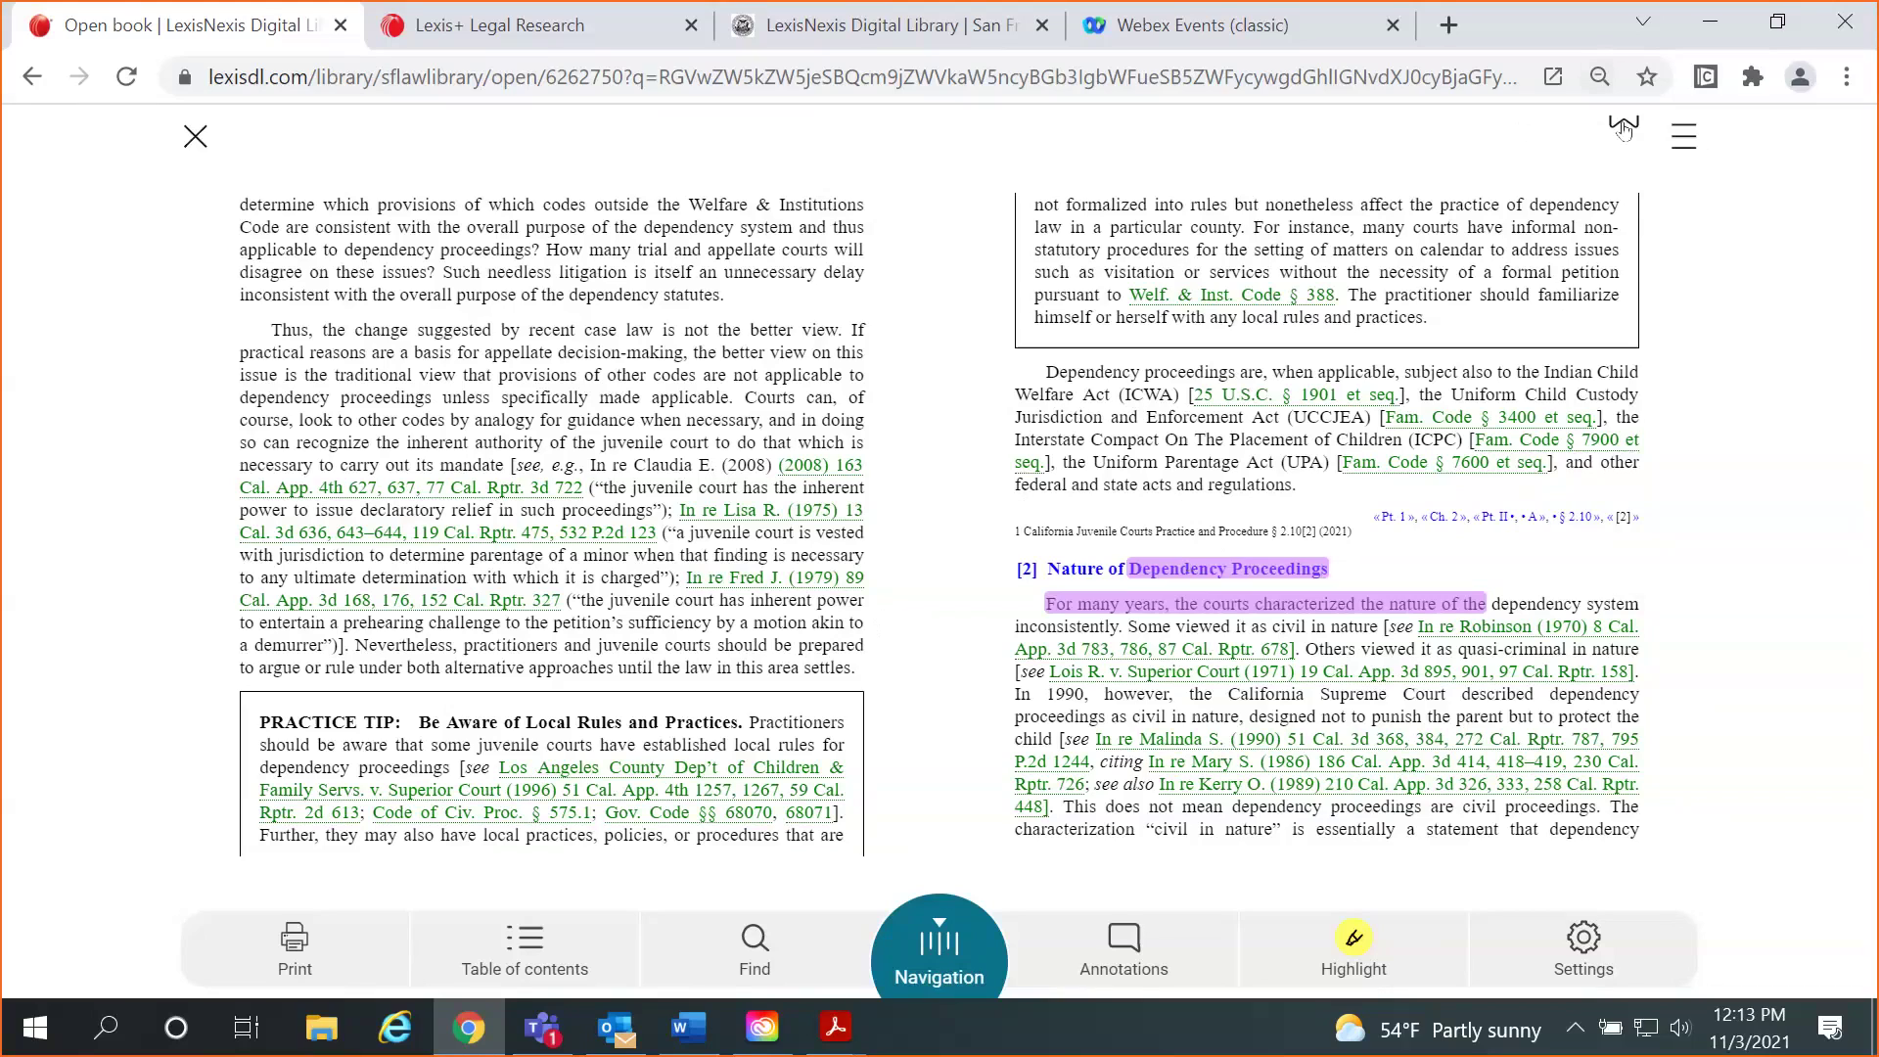
Review the reader's menu options and the book's table of contents, waiting for the page to respond, and hide the contents again.
click(1685, 146)
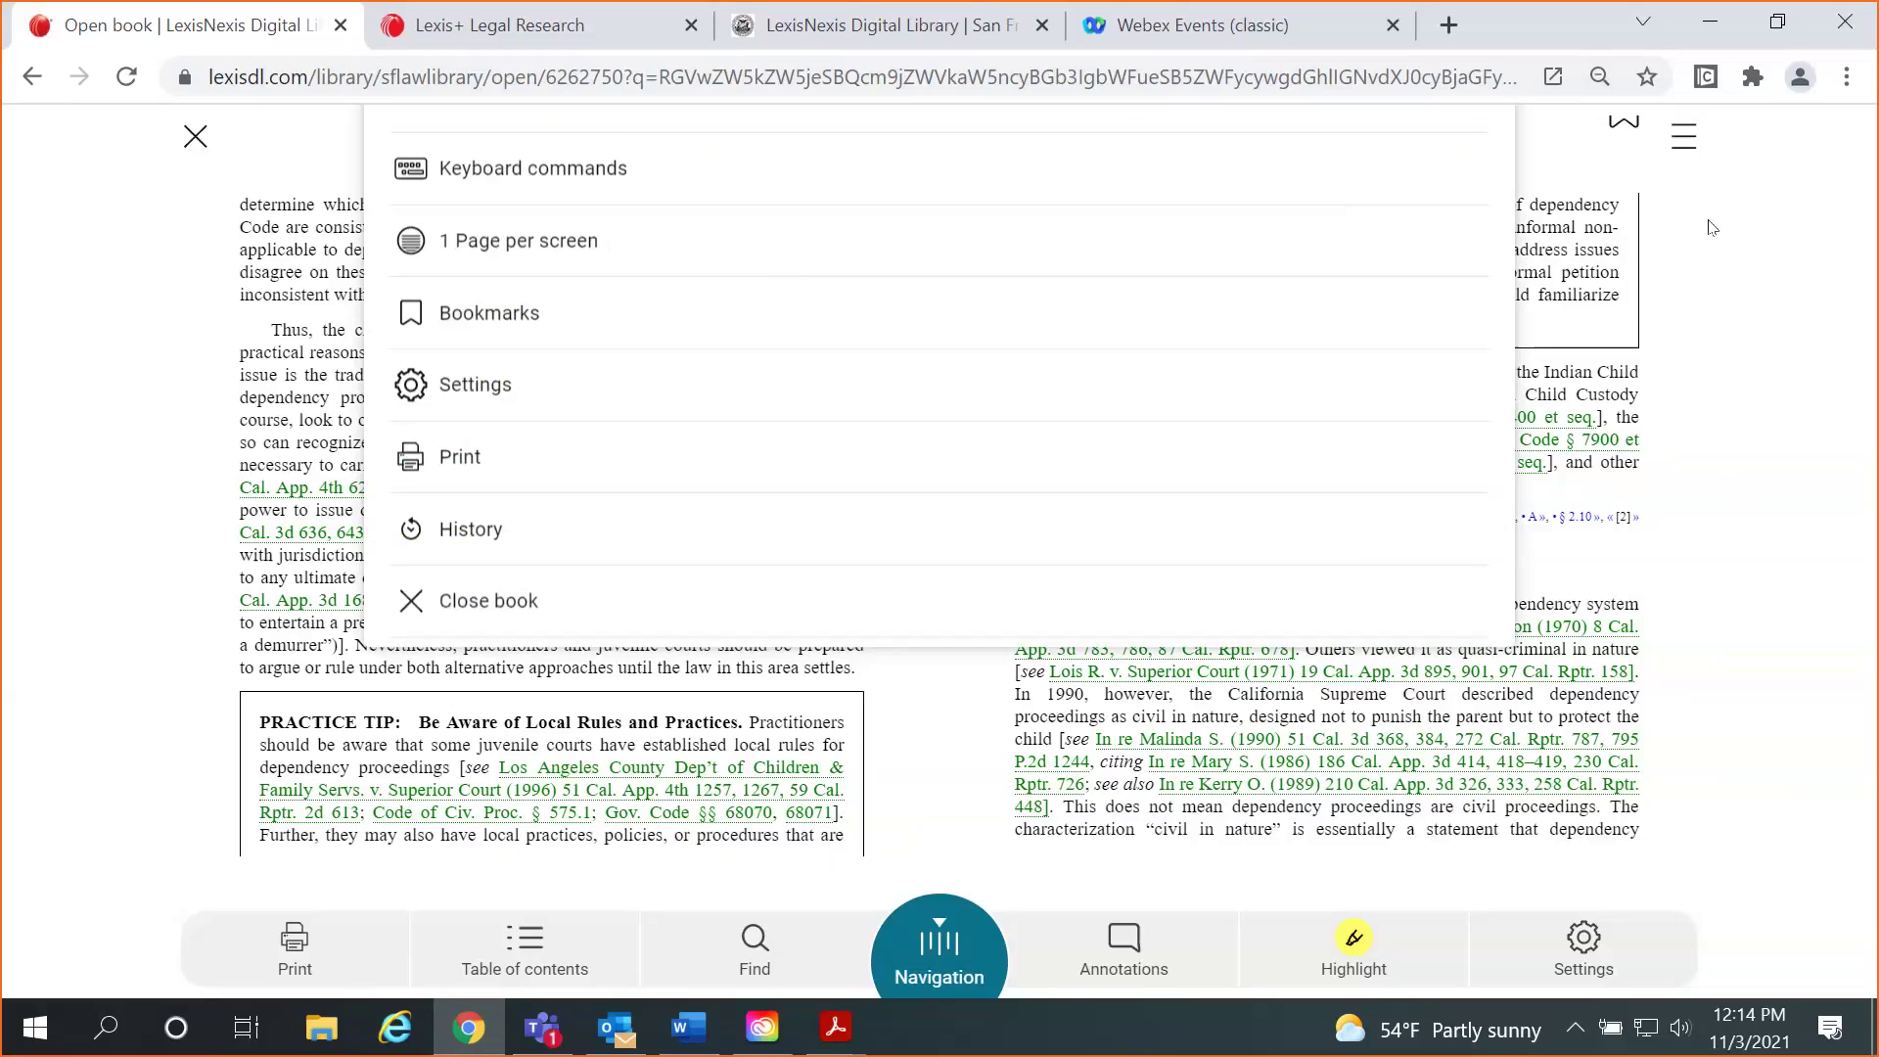
click(1696, 156)
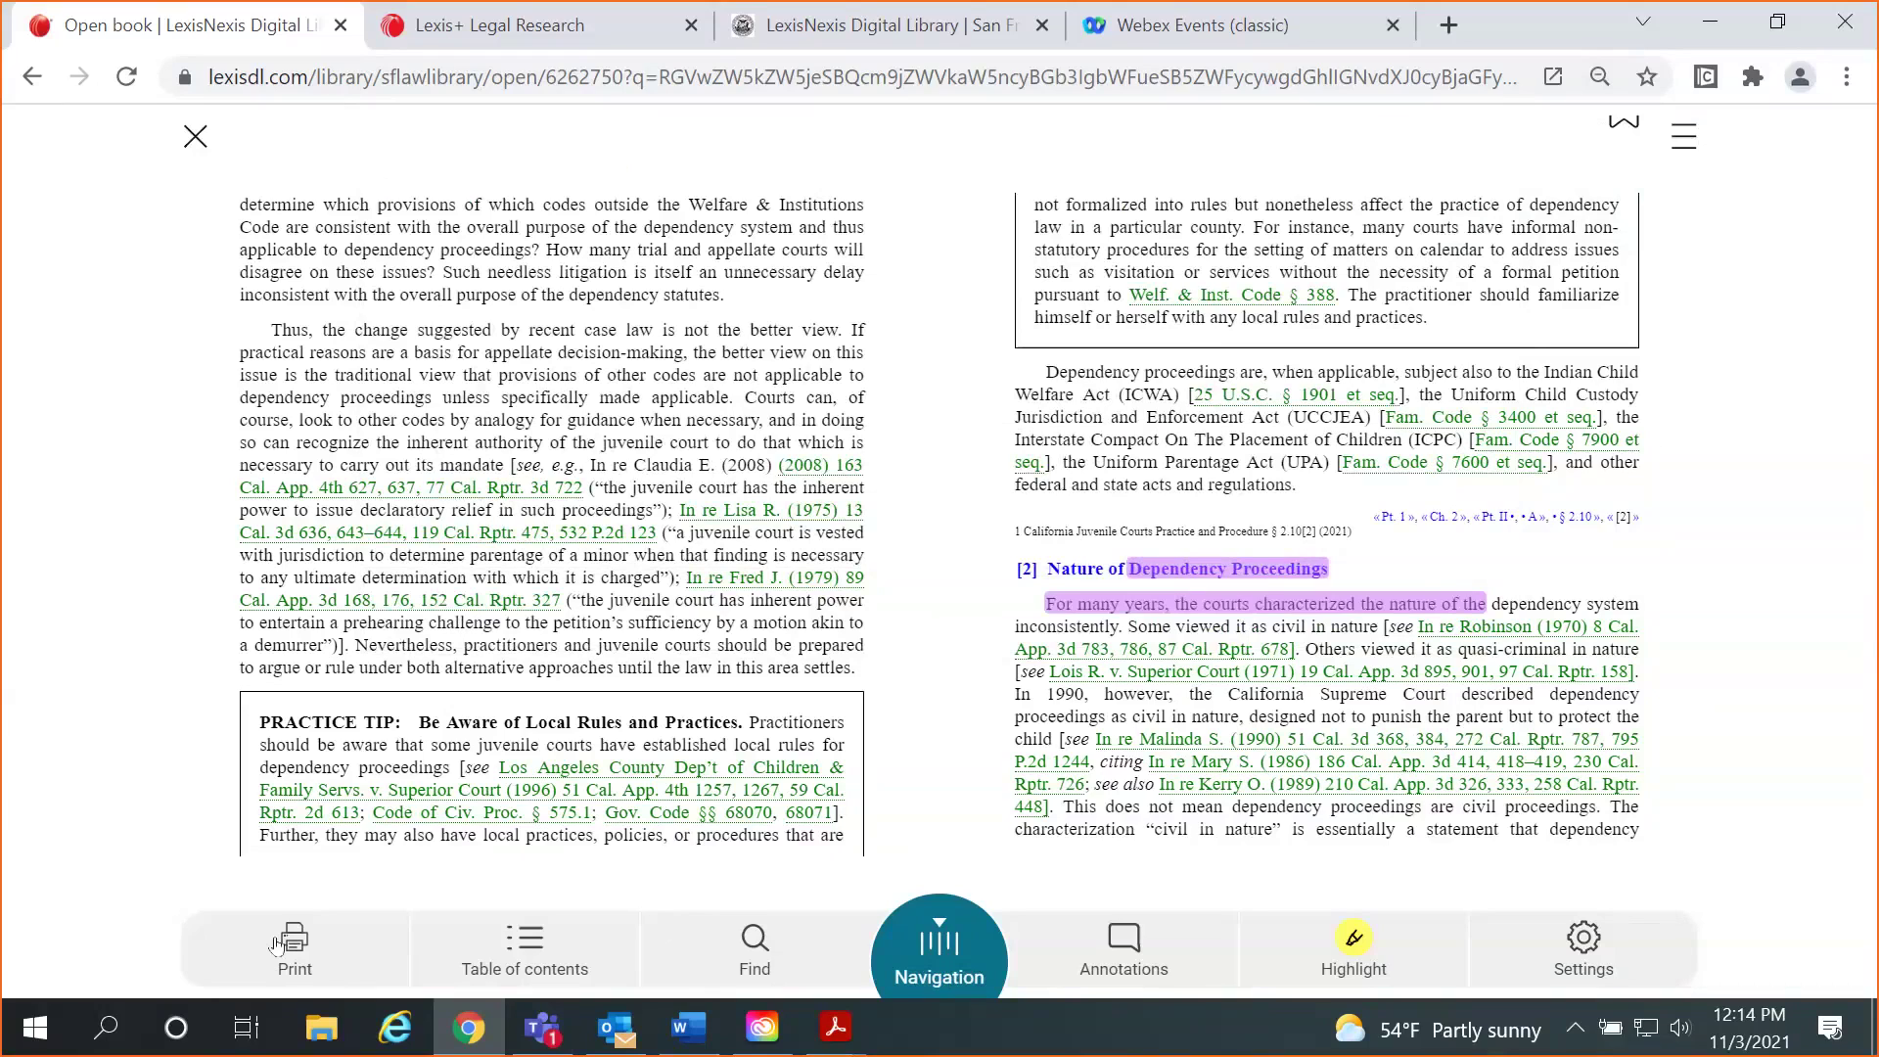
click(535, 932)
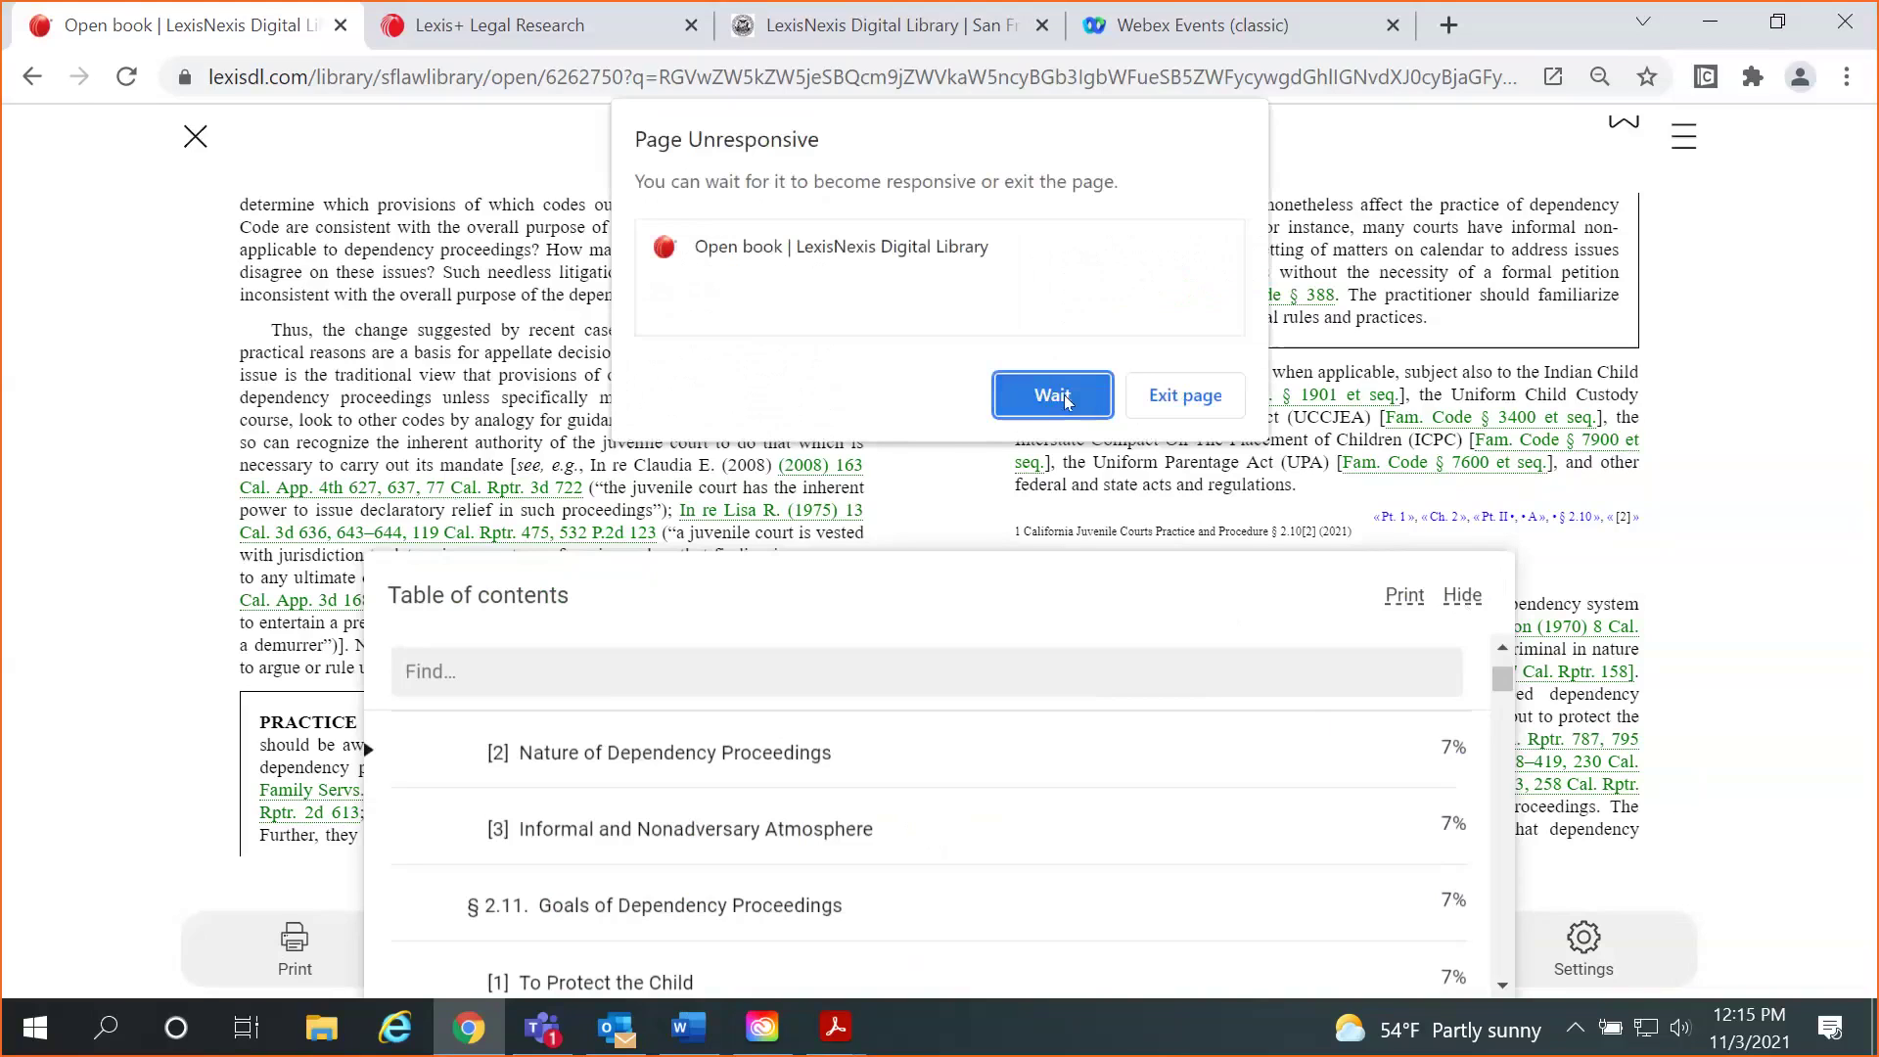
click(1066, 401)
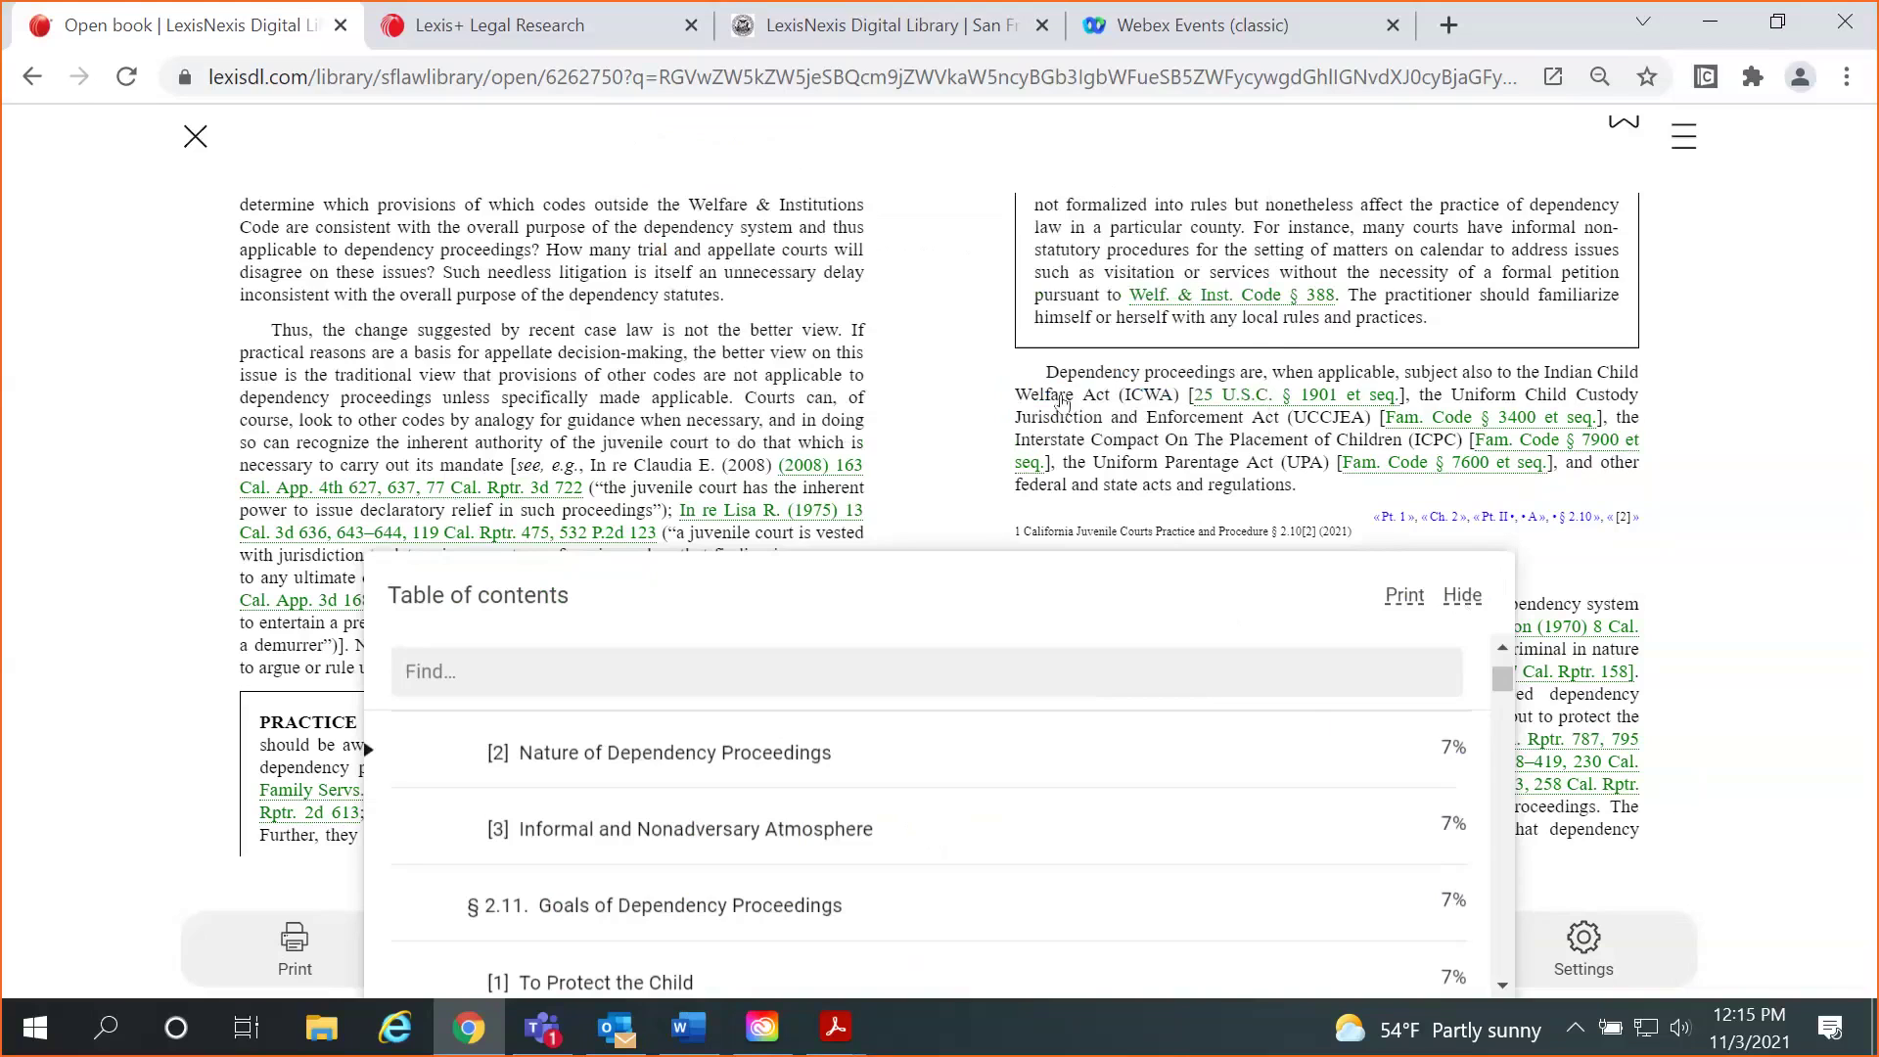
click(1461, 596)
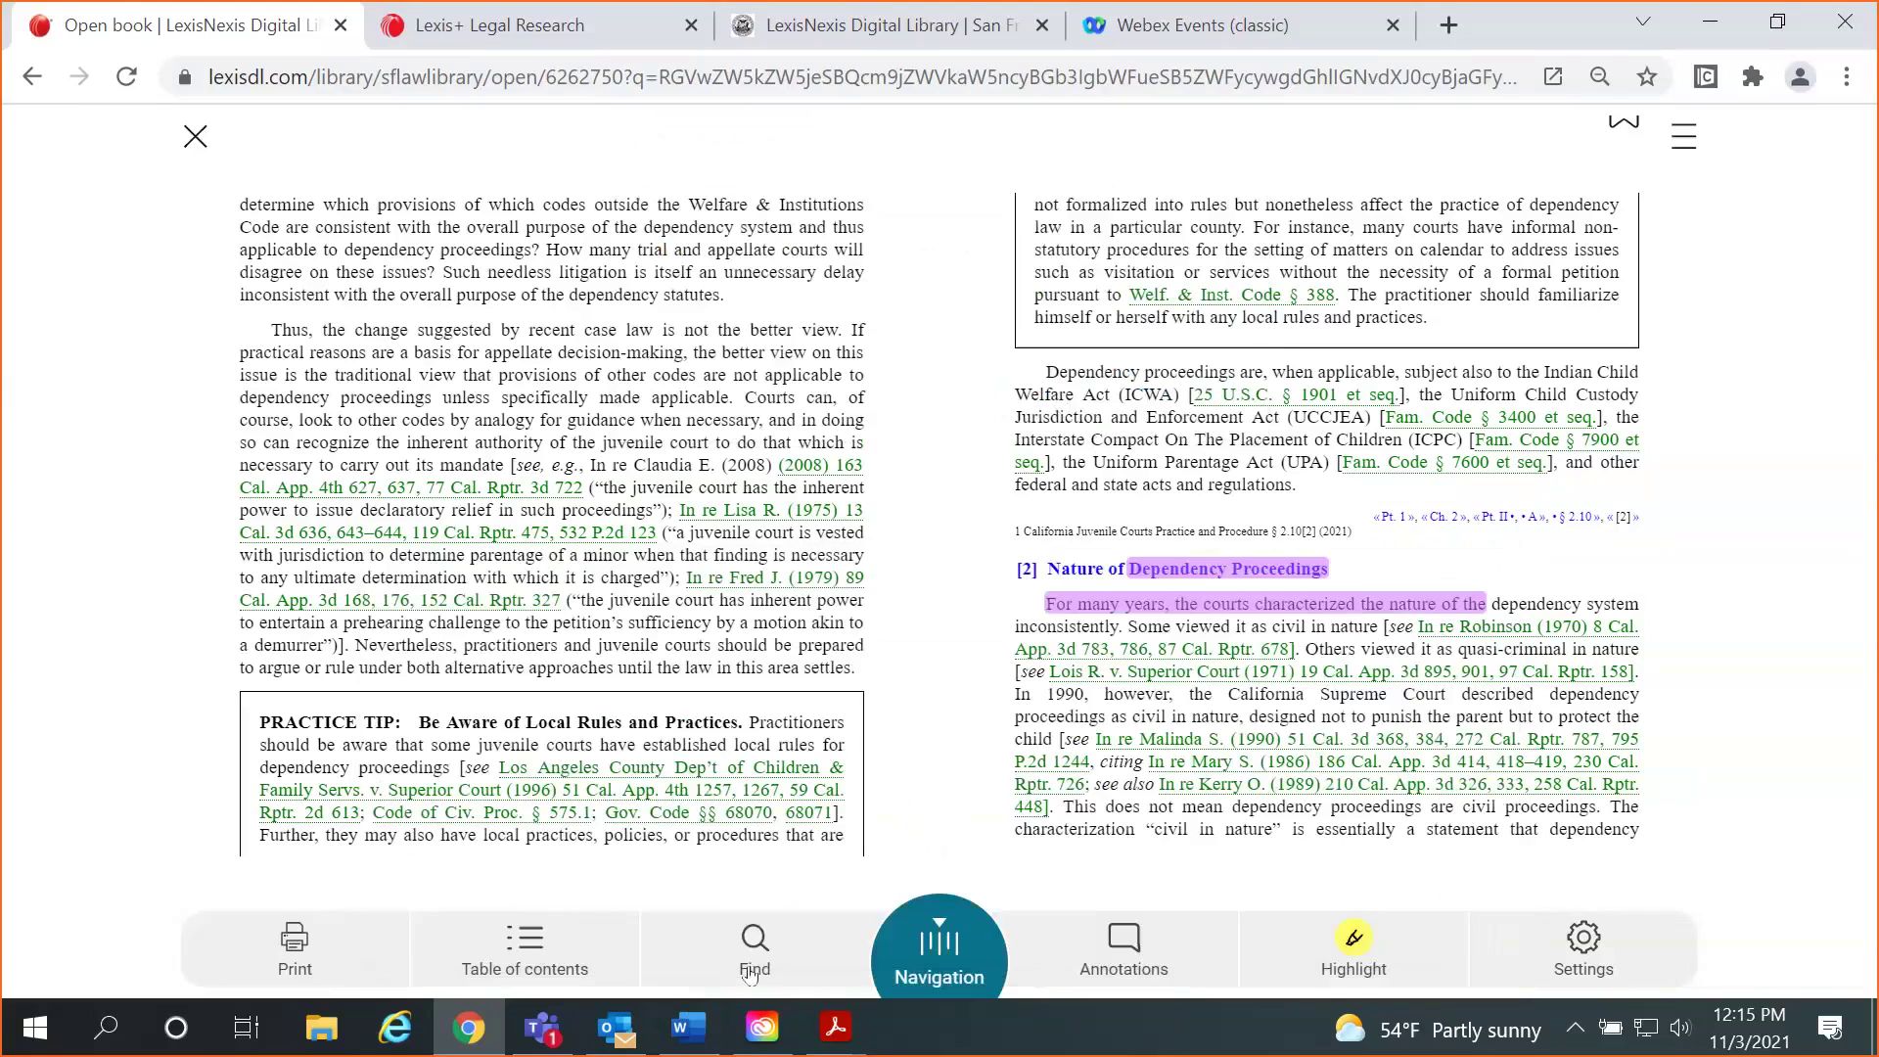
Find the text "custody" within the open book.
click(752, 954)
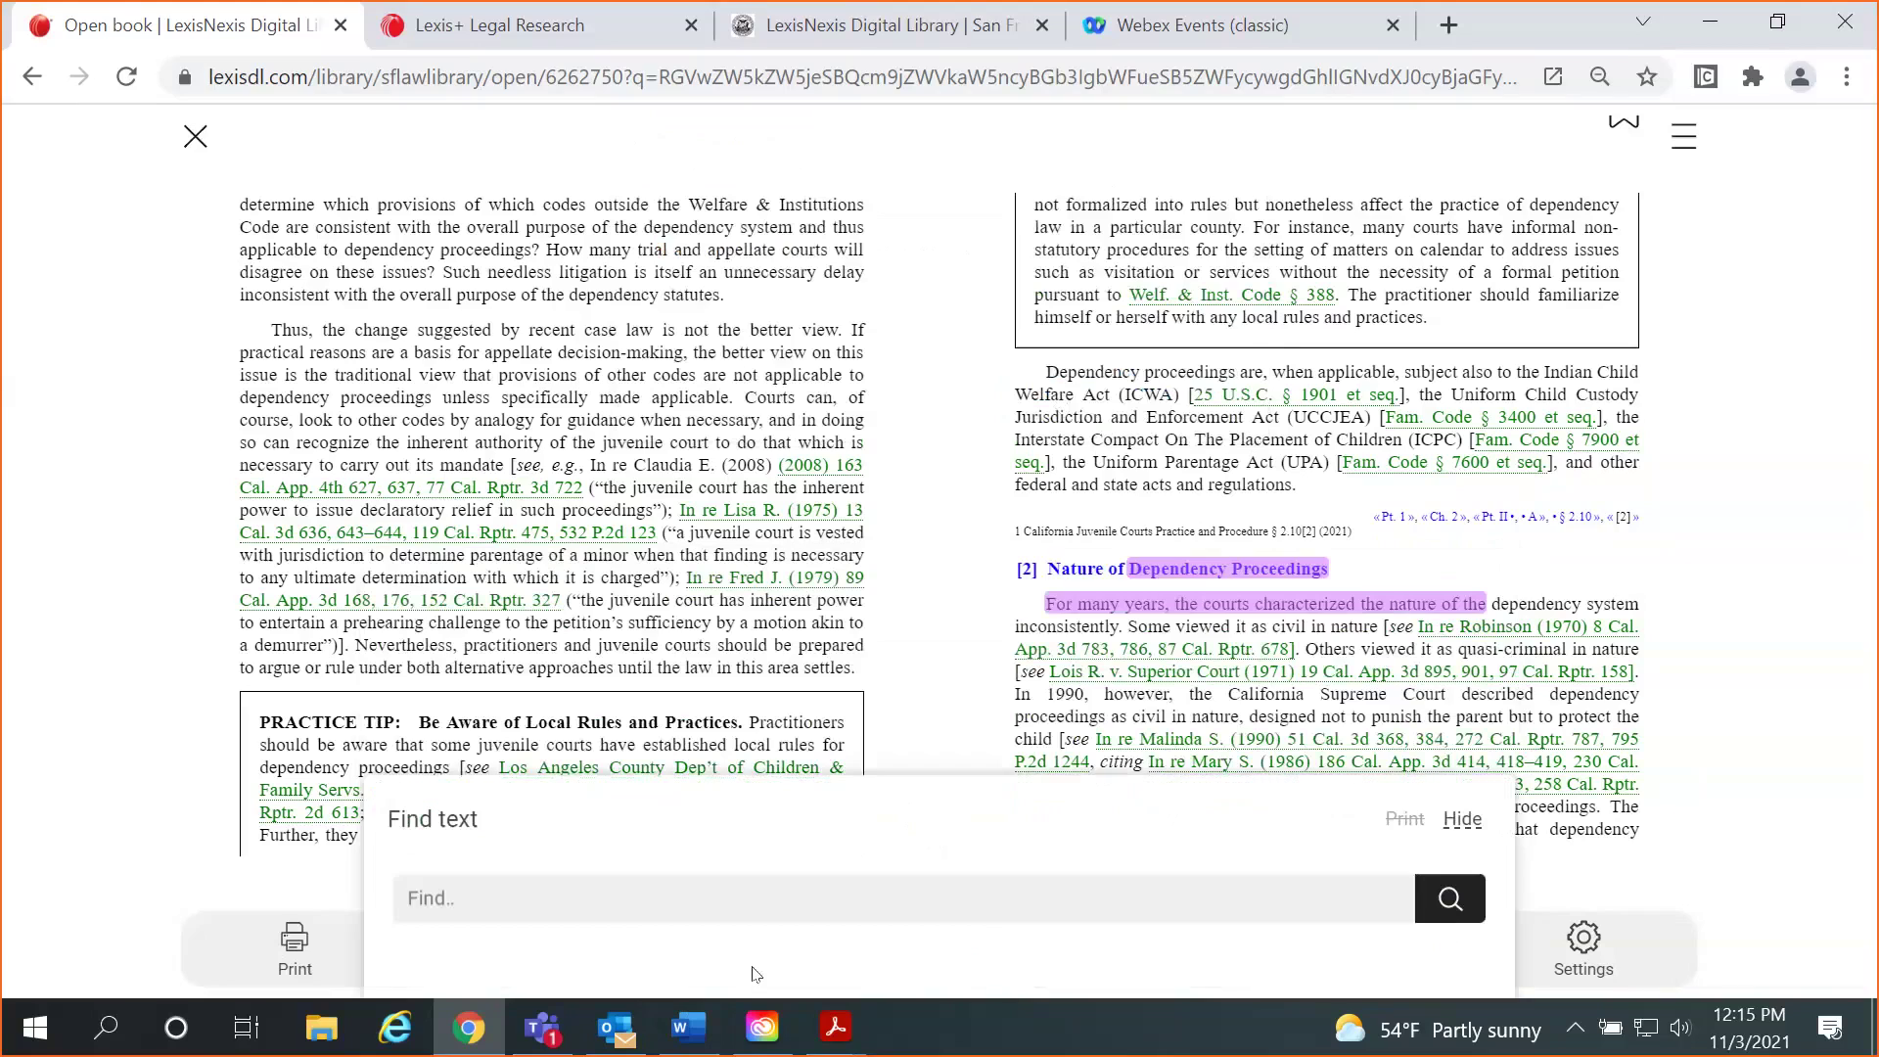
click(751, 881)
text(custo)
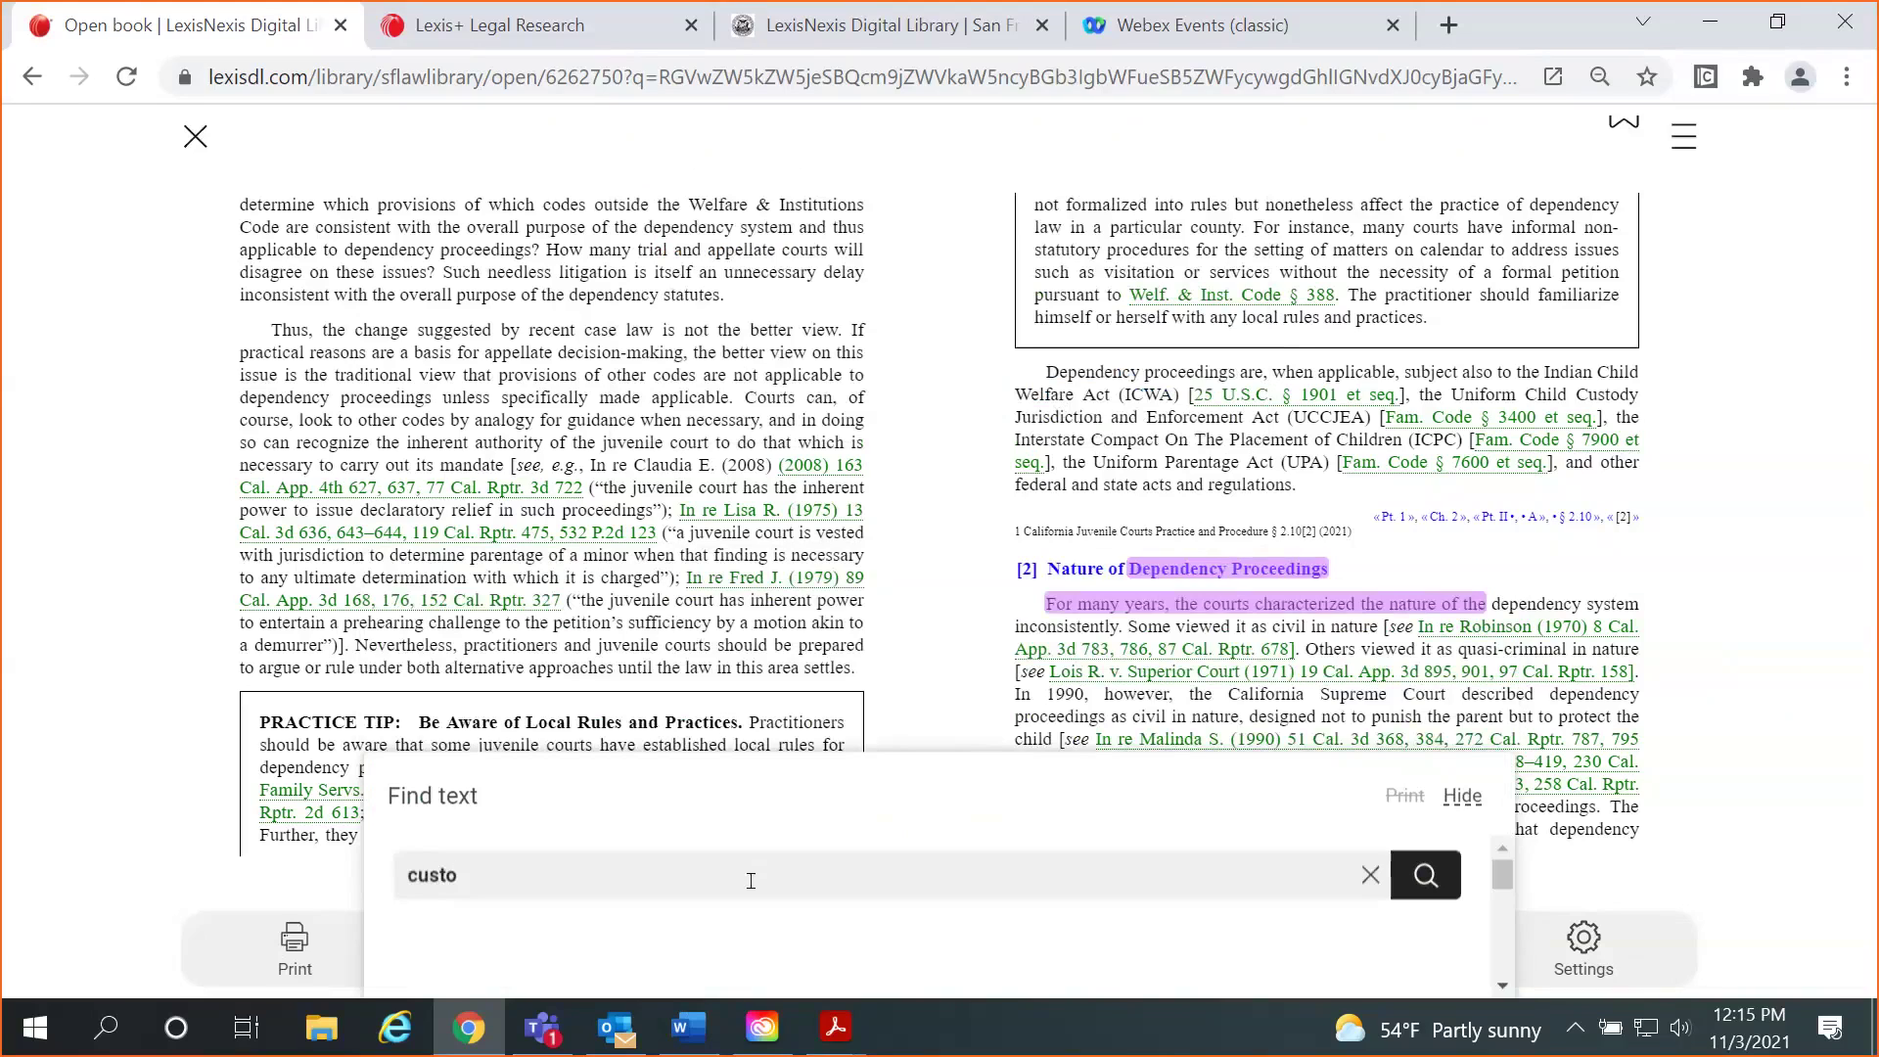
text(dy)
key(Return)
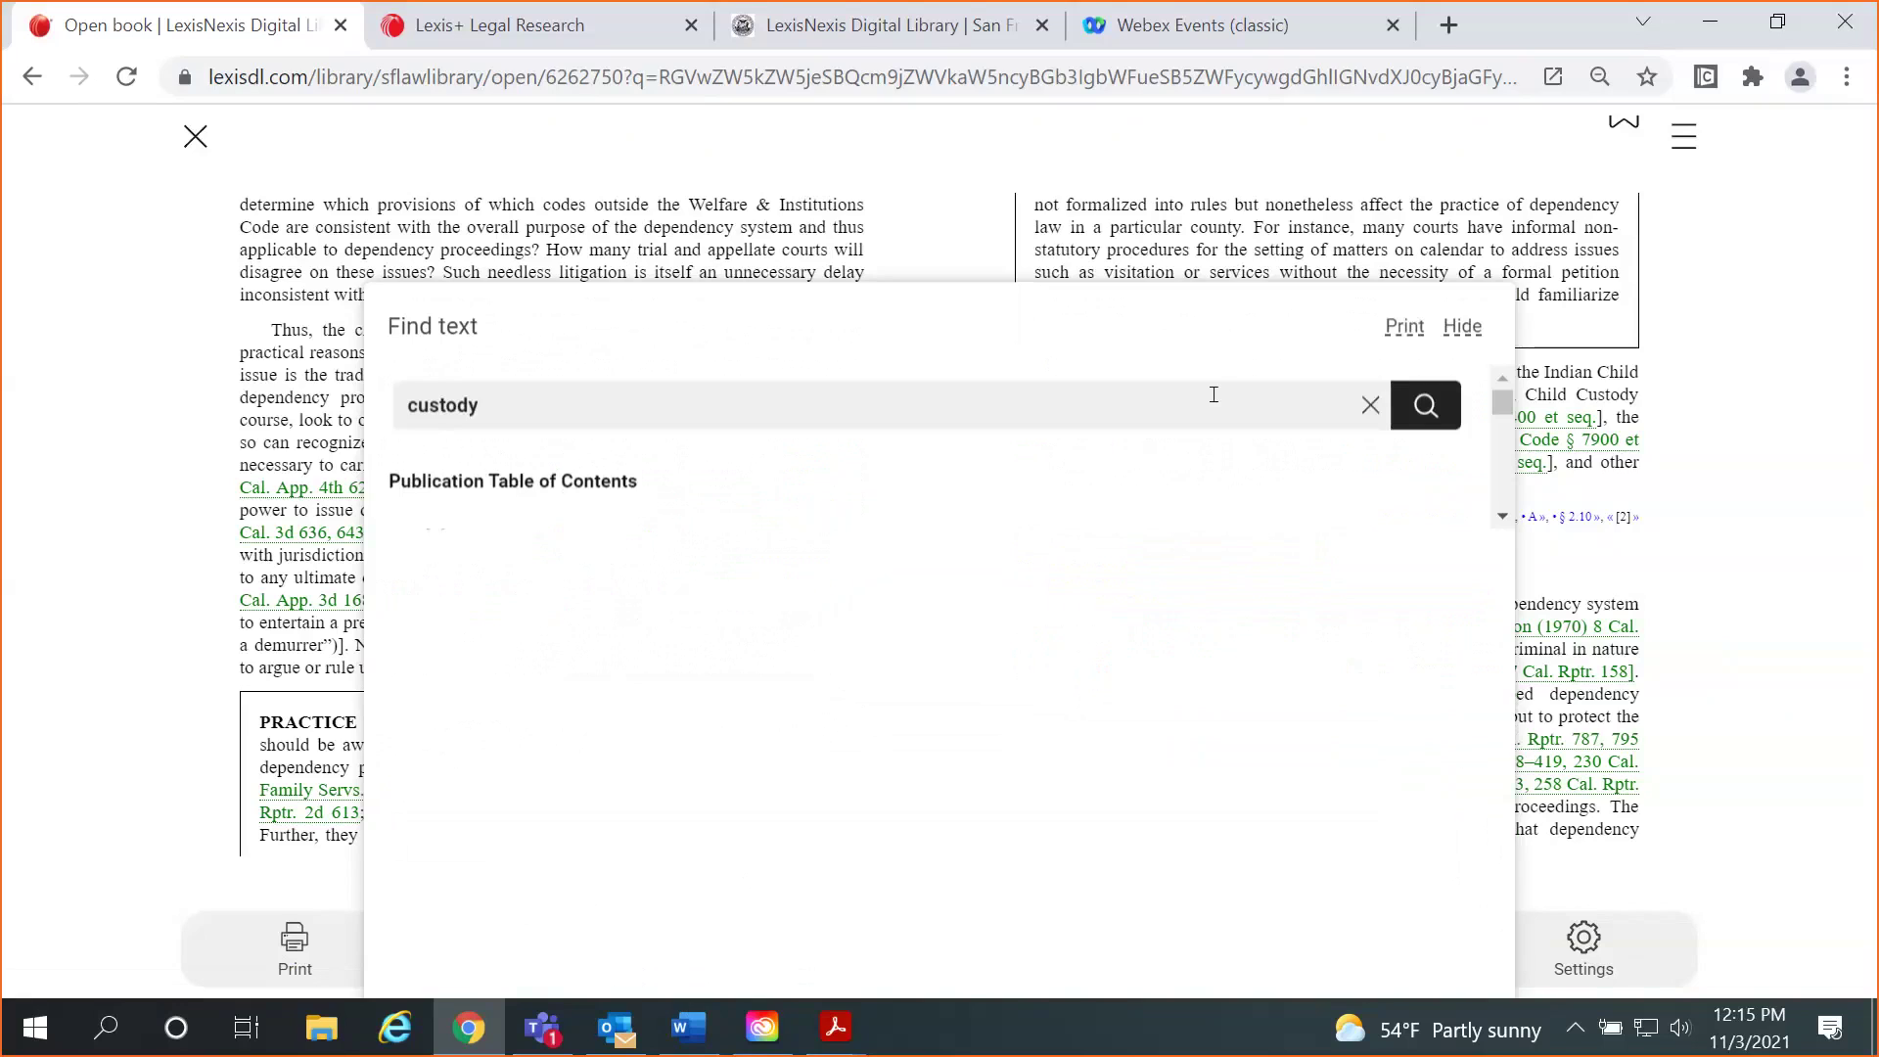
click(1427, 415)
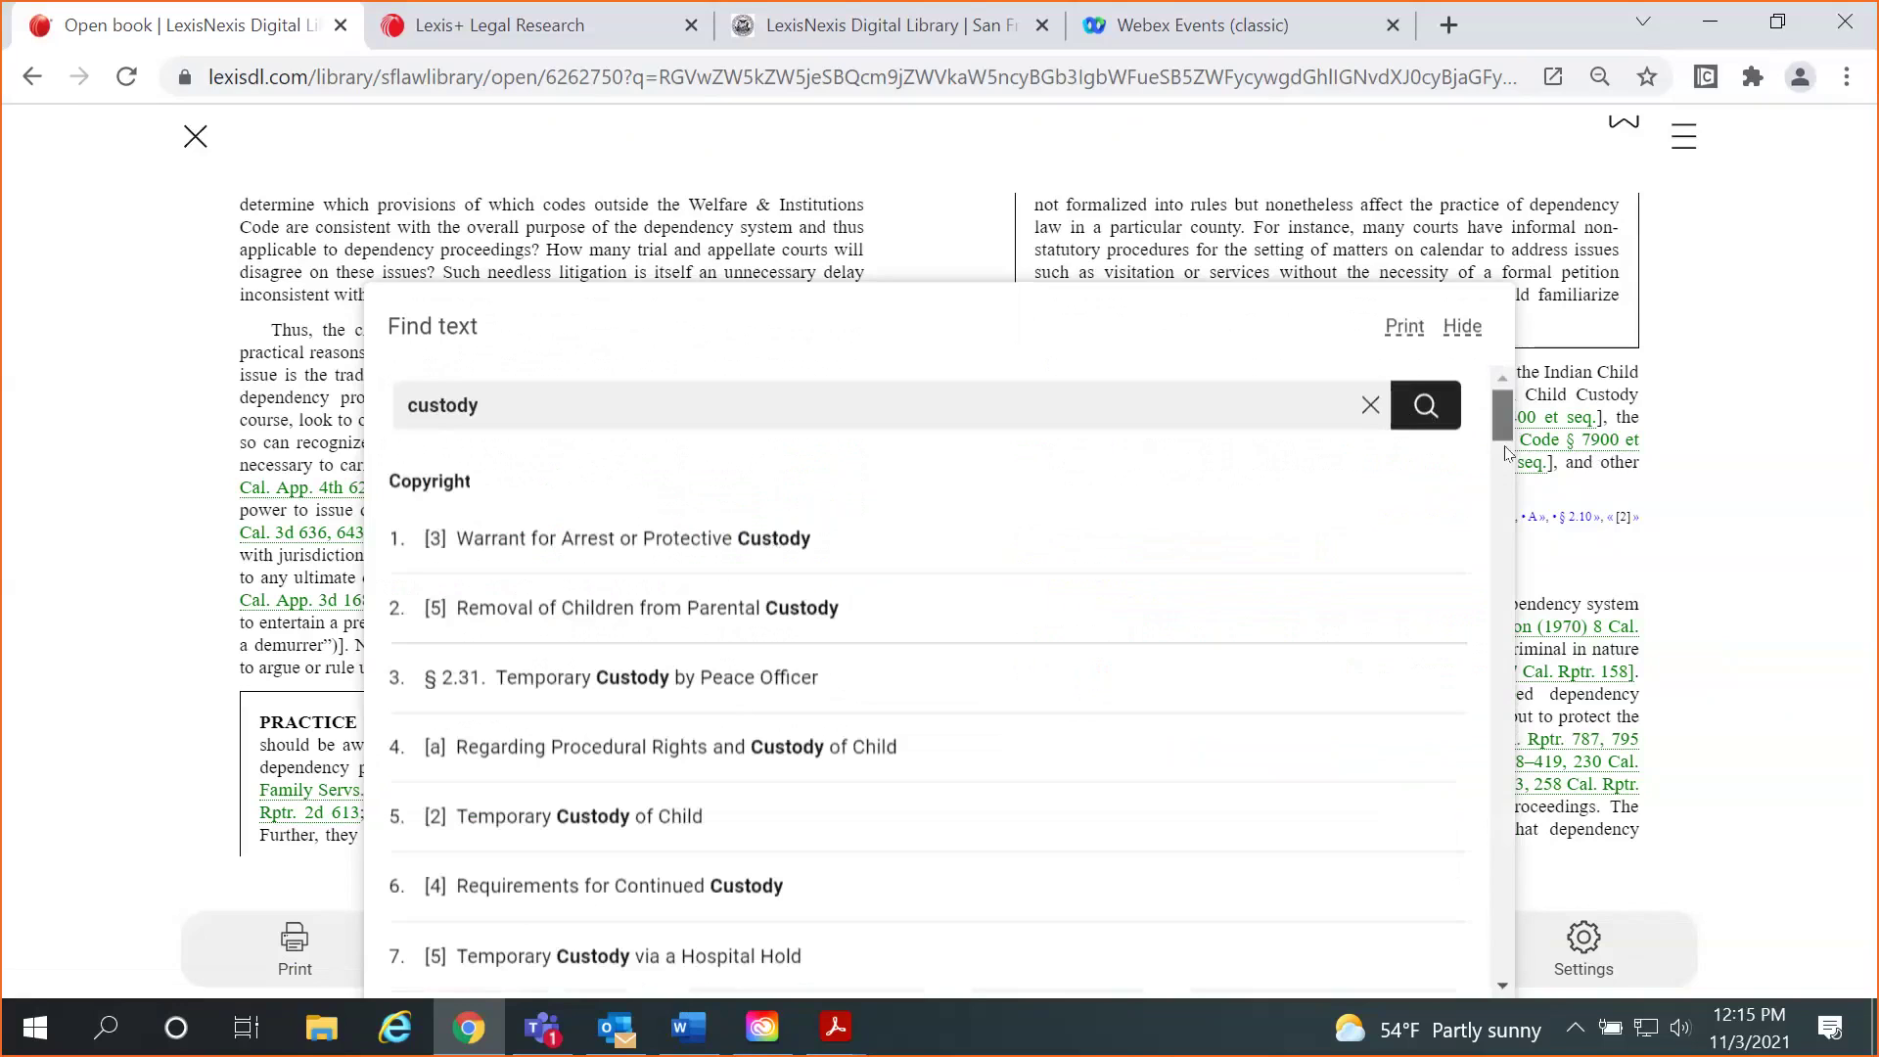
Open a custody match further down the results, show the full match list again and hide it to view the matched page.
scroll(1507, 452, down, 3)
drag(1505, 452, 1505, 670)
click(795, 636)
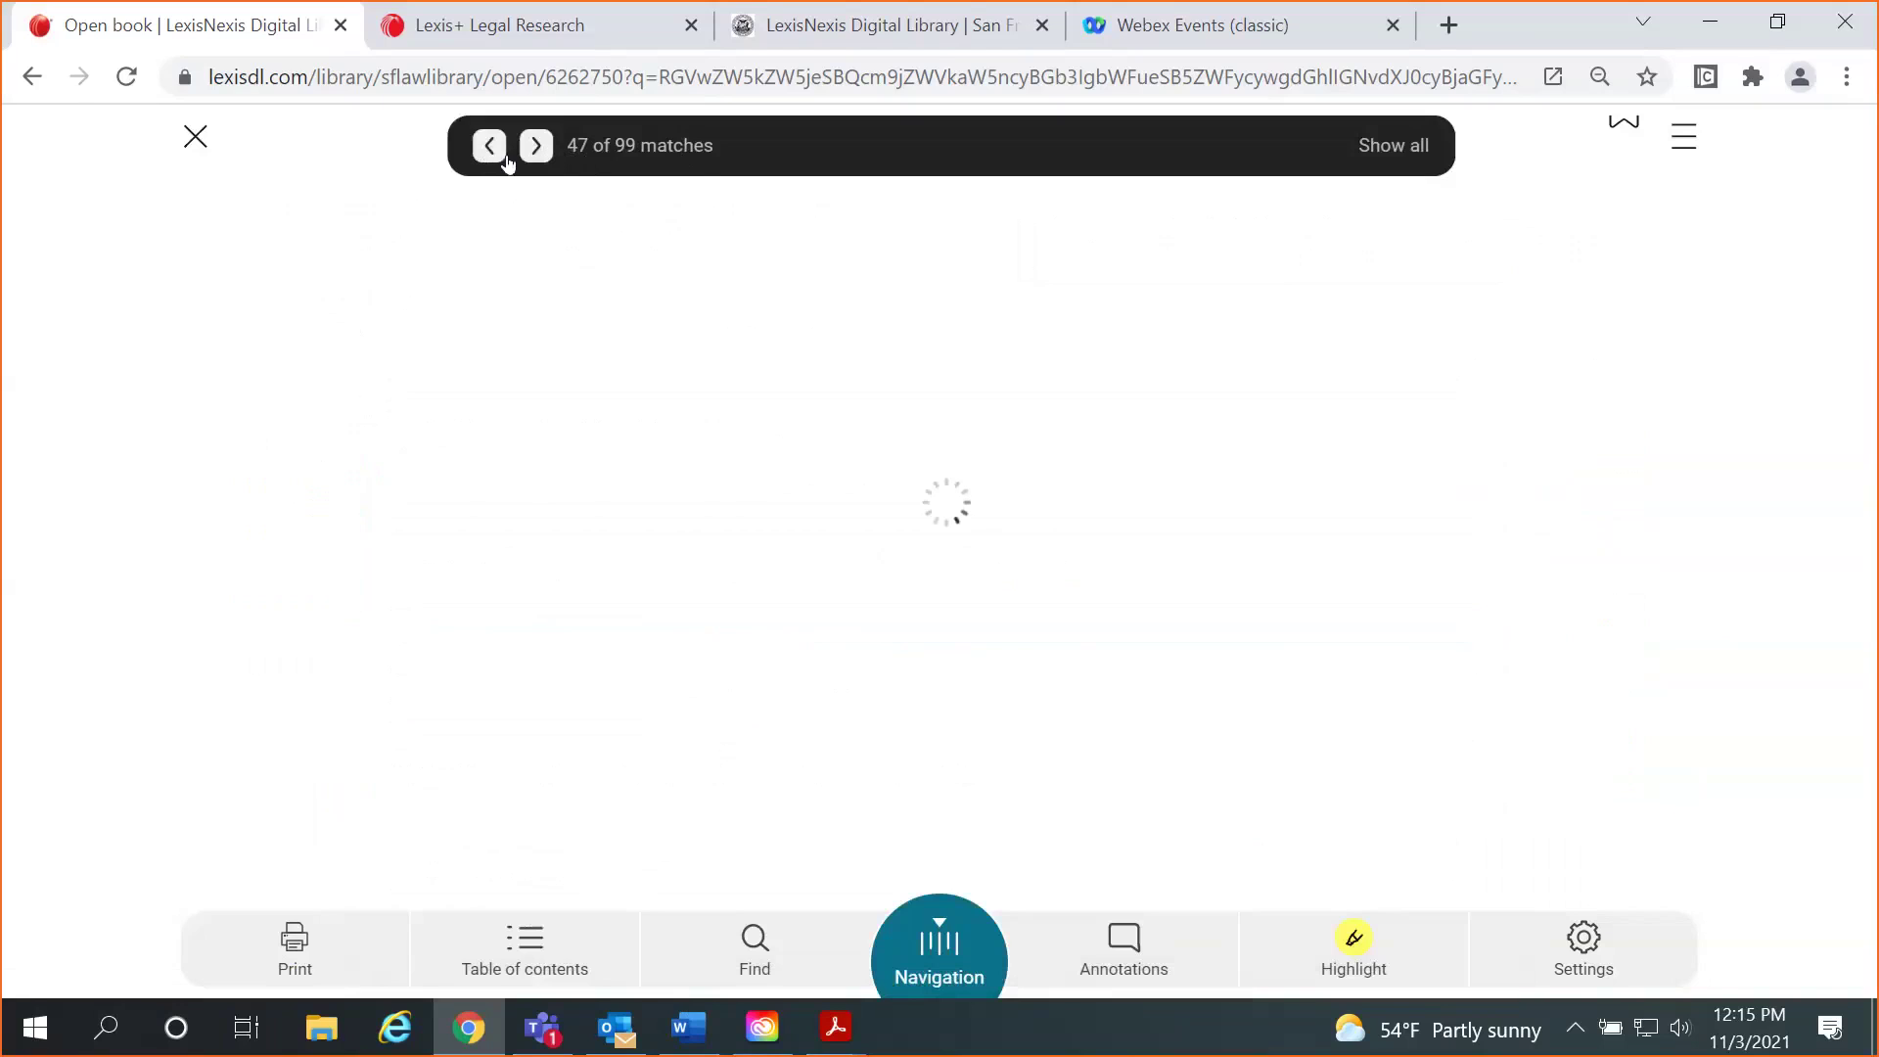
click(1391, 145)
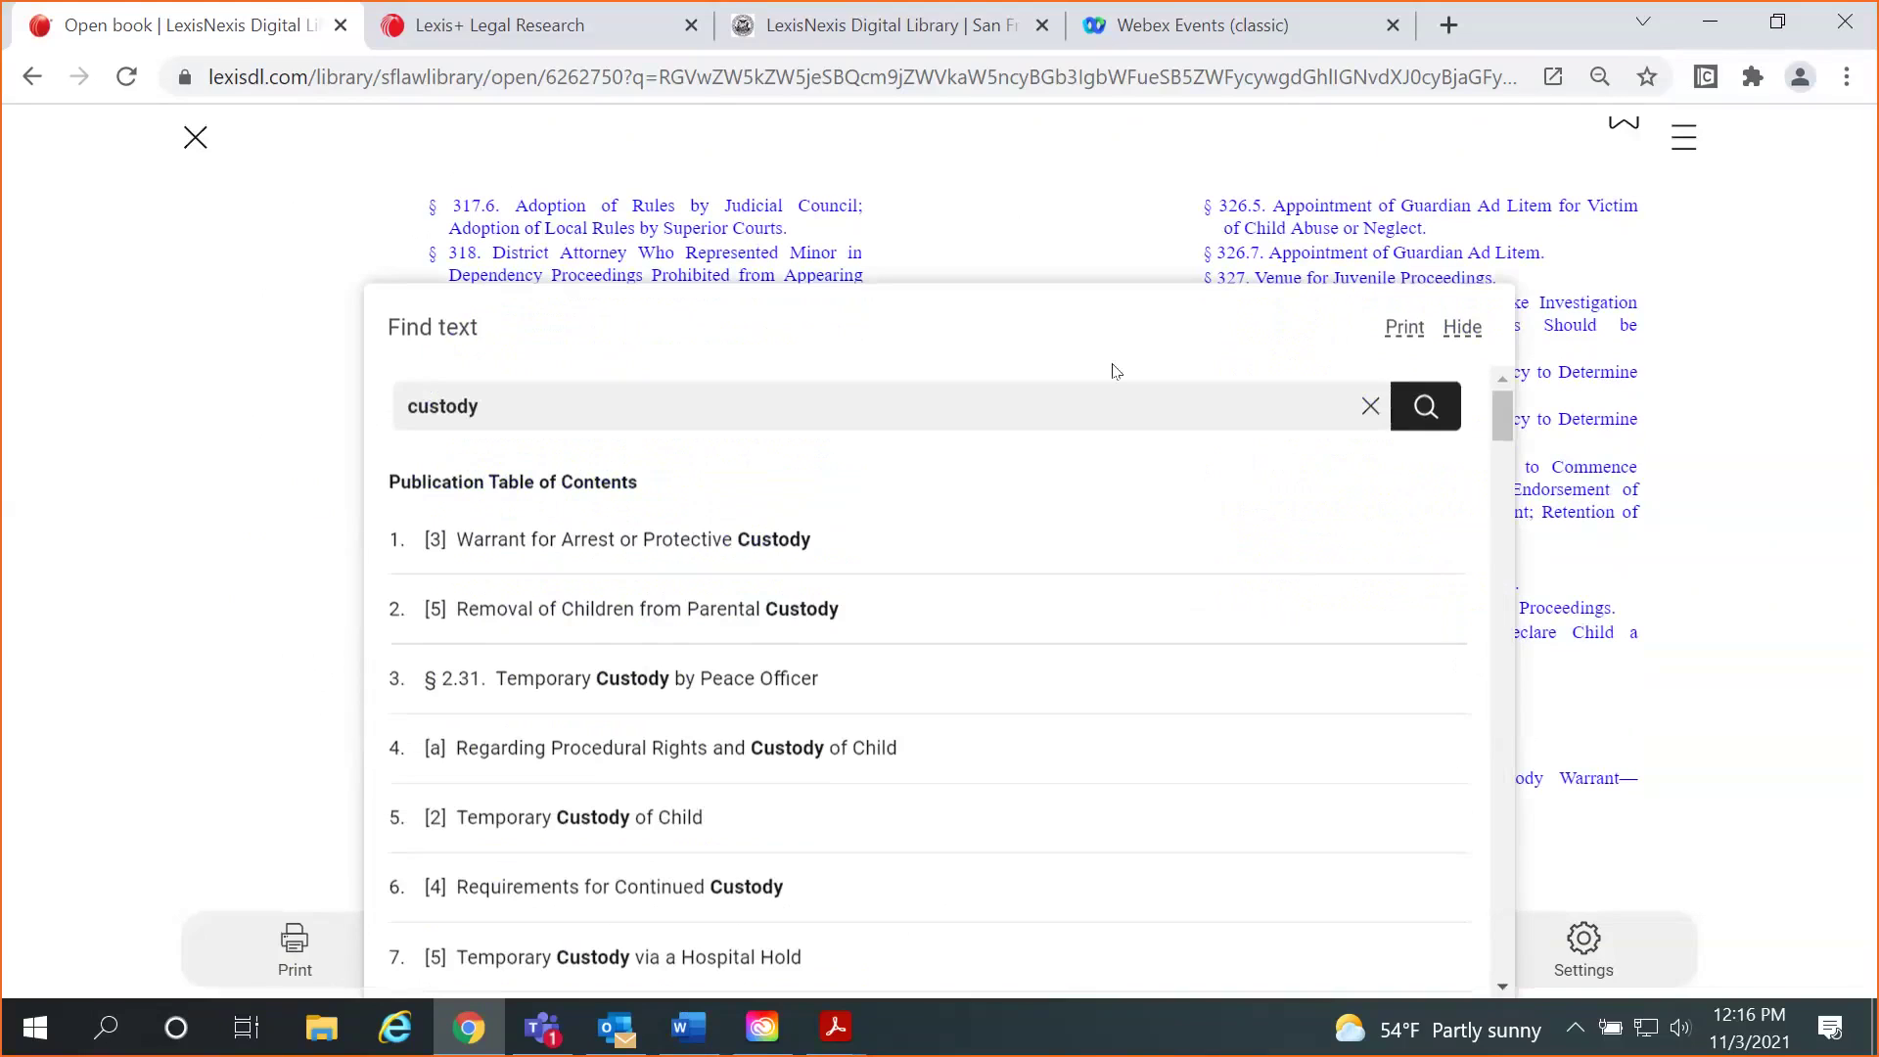
click(1463, 329)
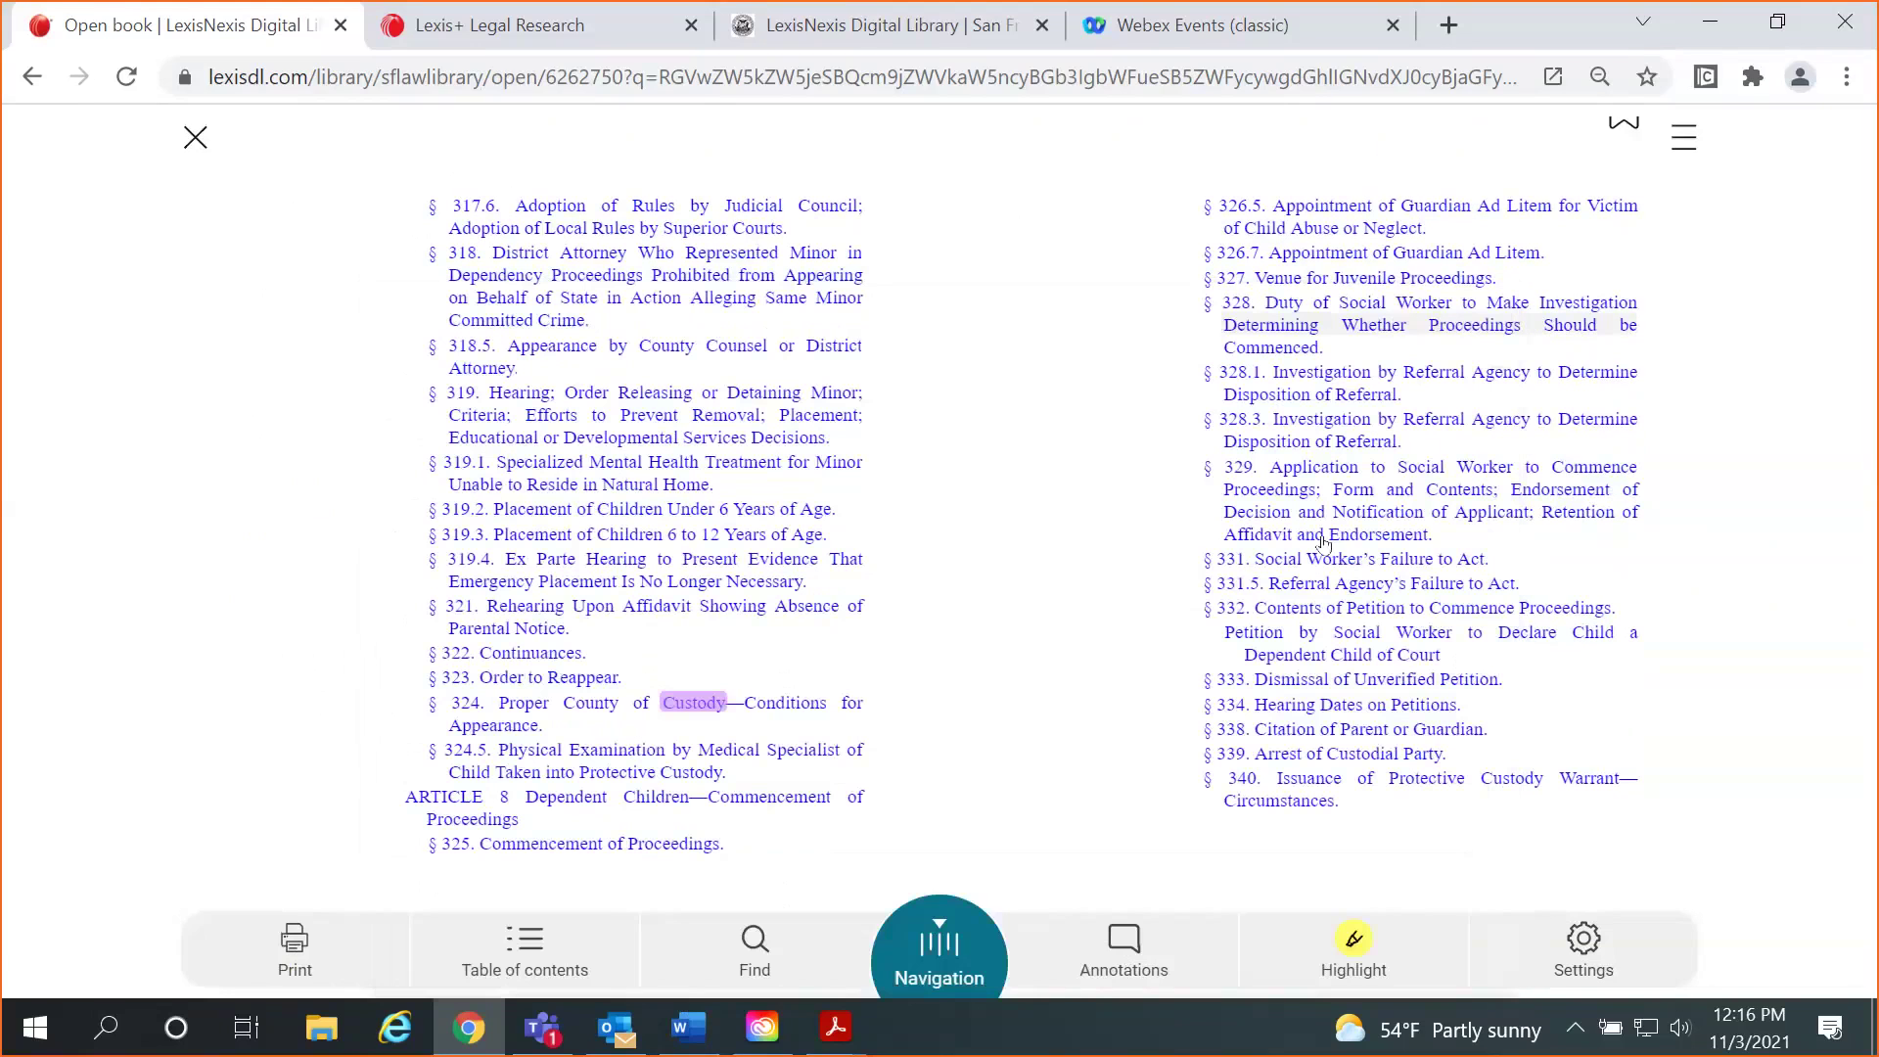
Follow the § 324 Proper County of Custody entry to its section, reload the stalled page and close the book.
click(699, 708)
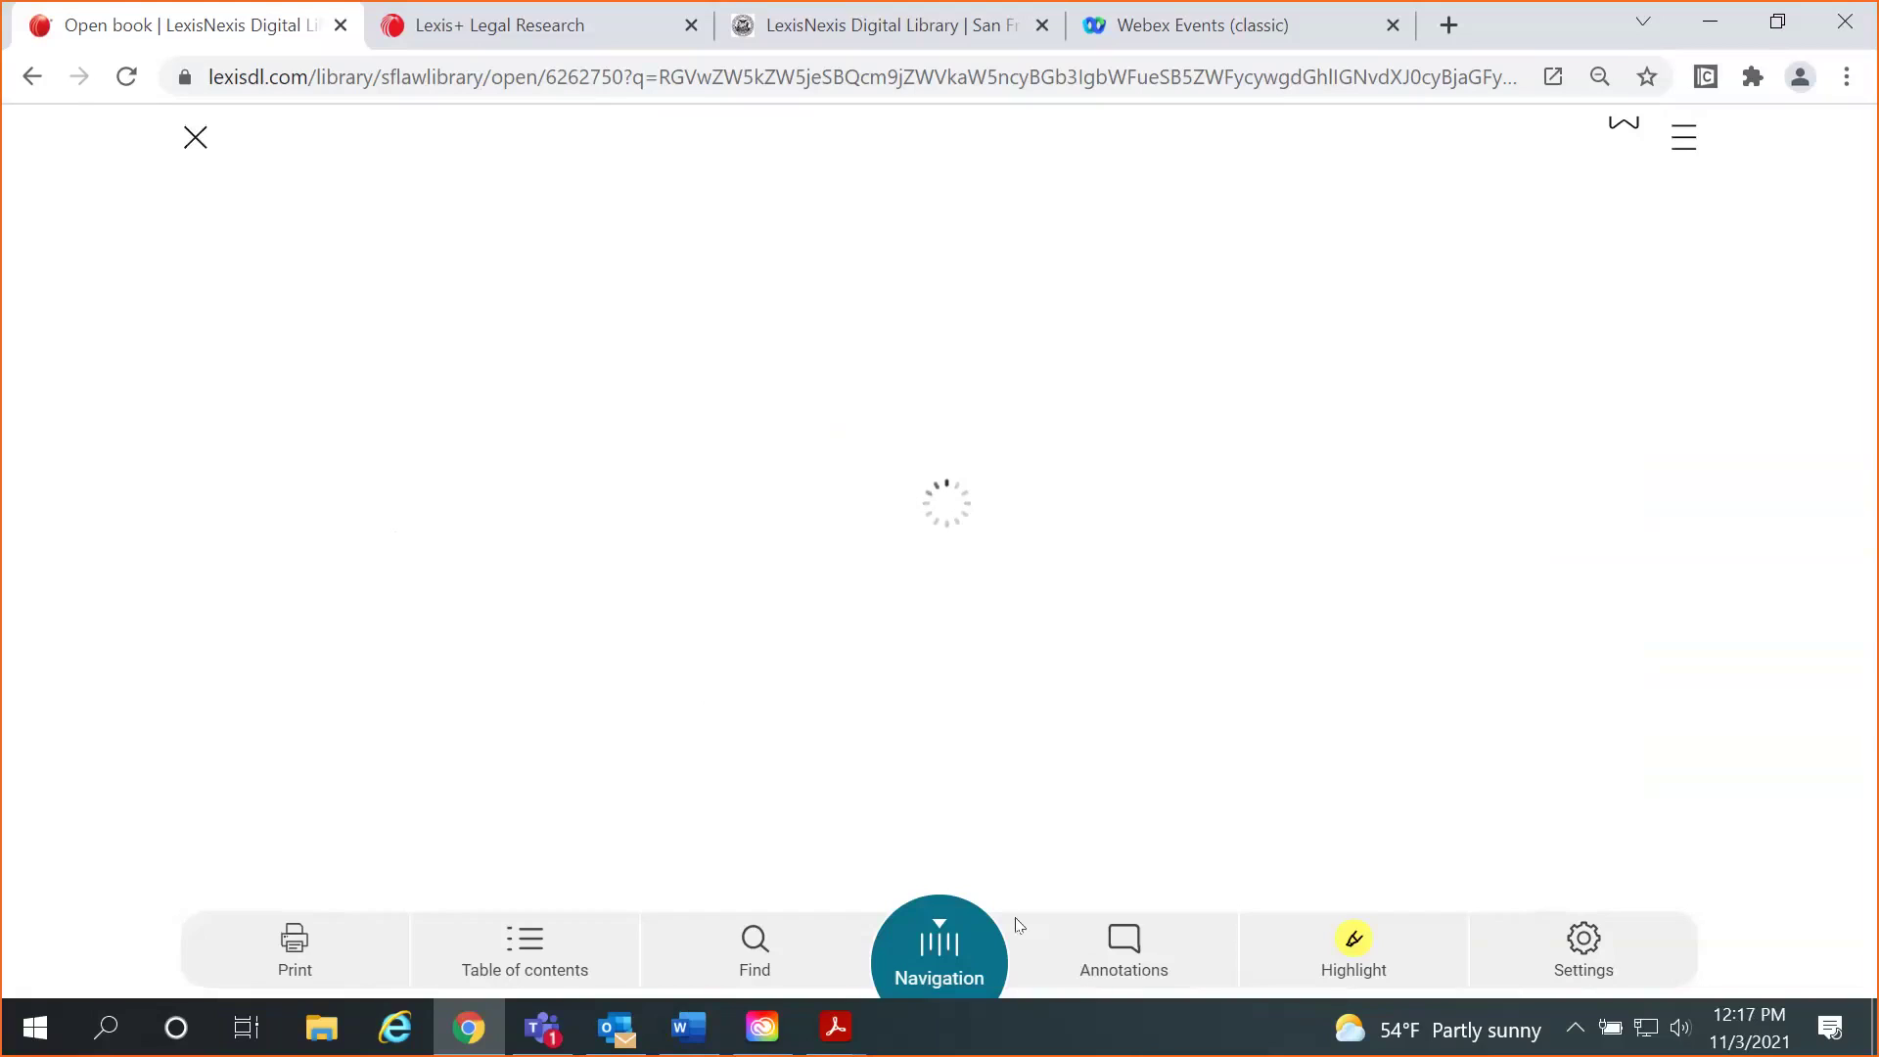
click(127, 76)
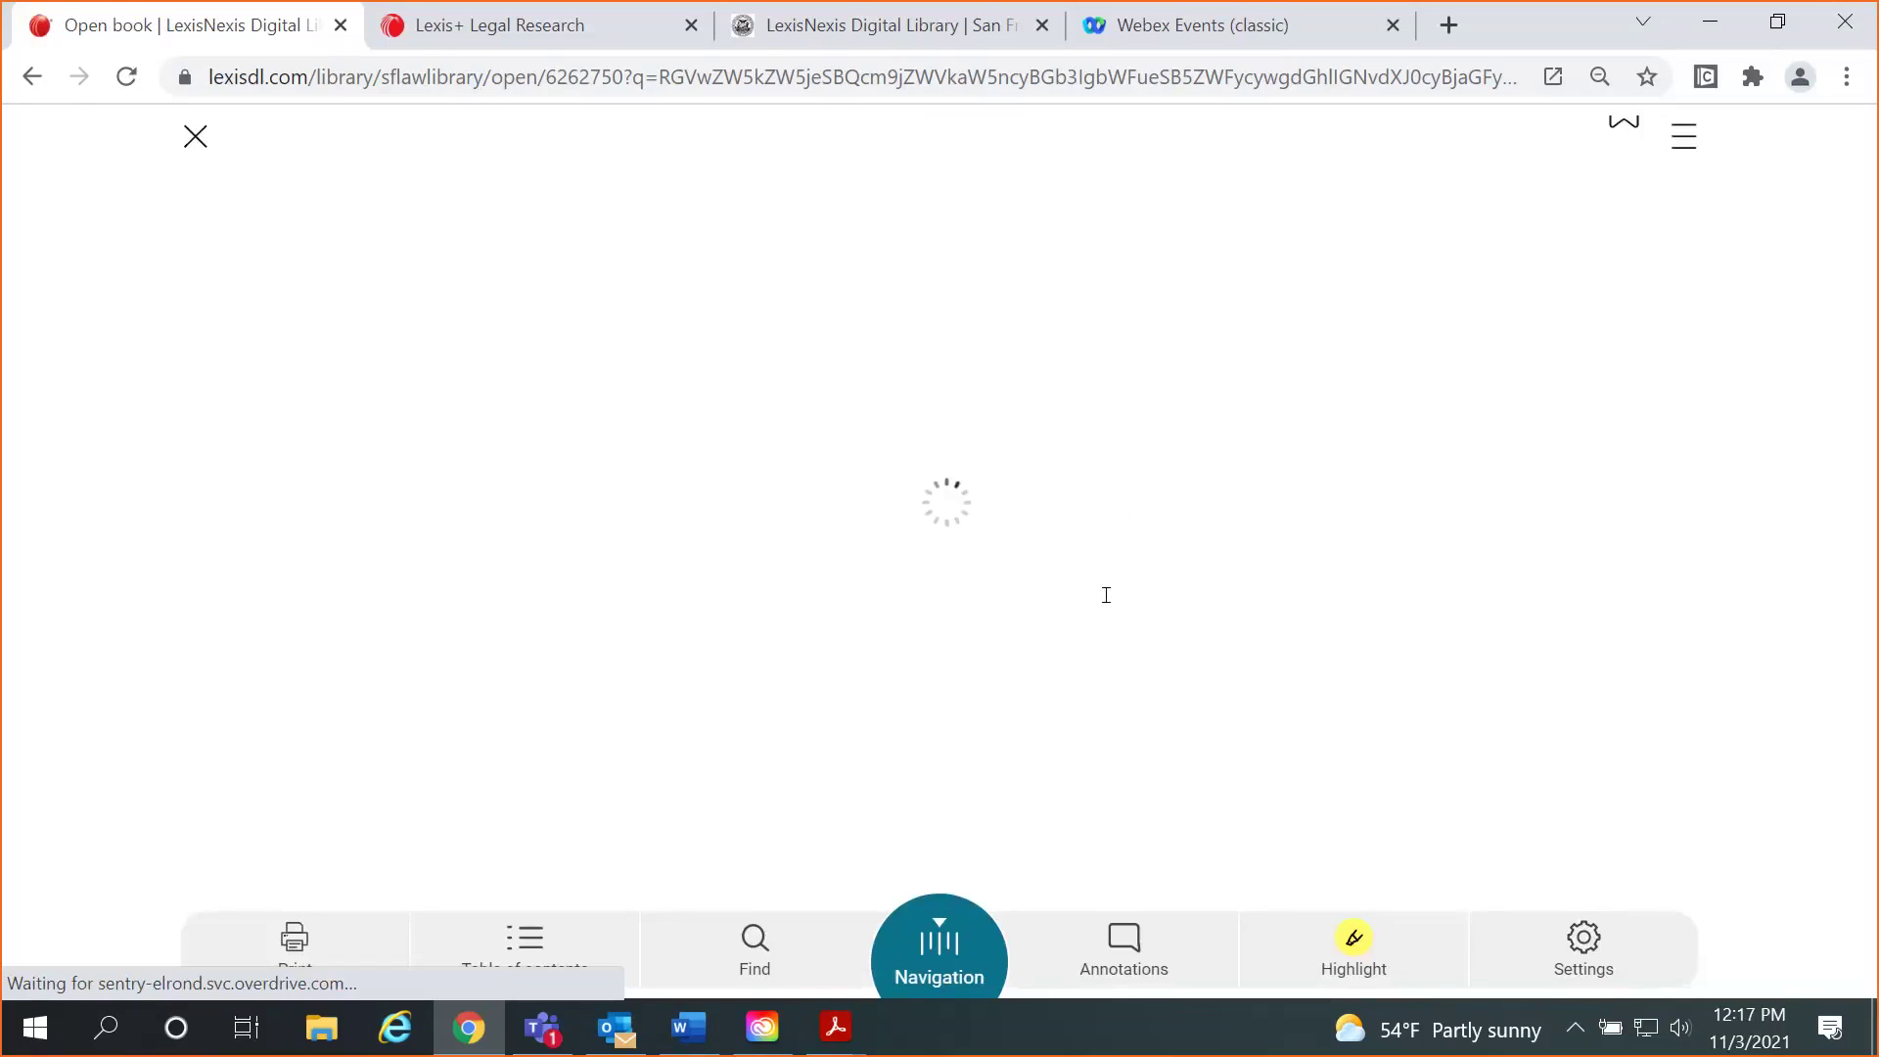
click(193, 136)
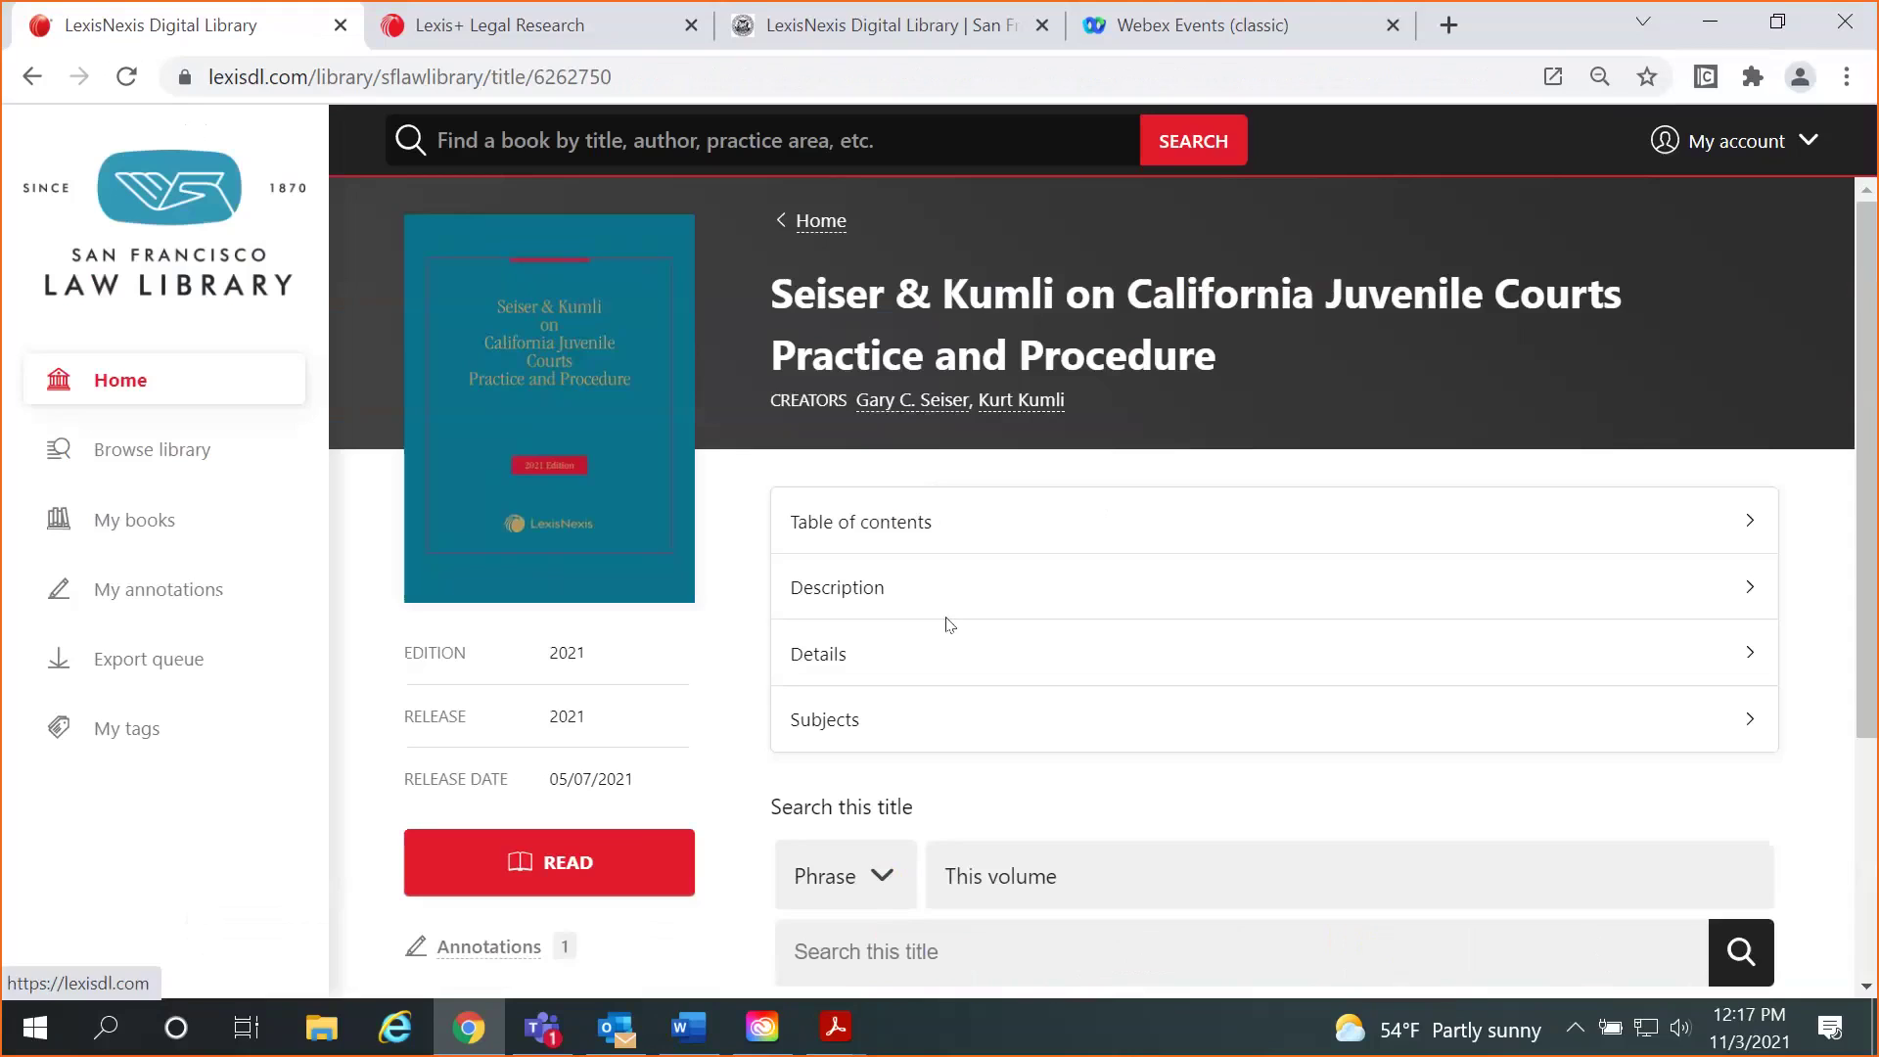
click(626, 850)
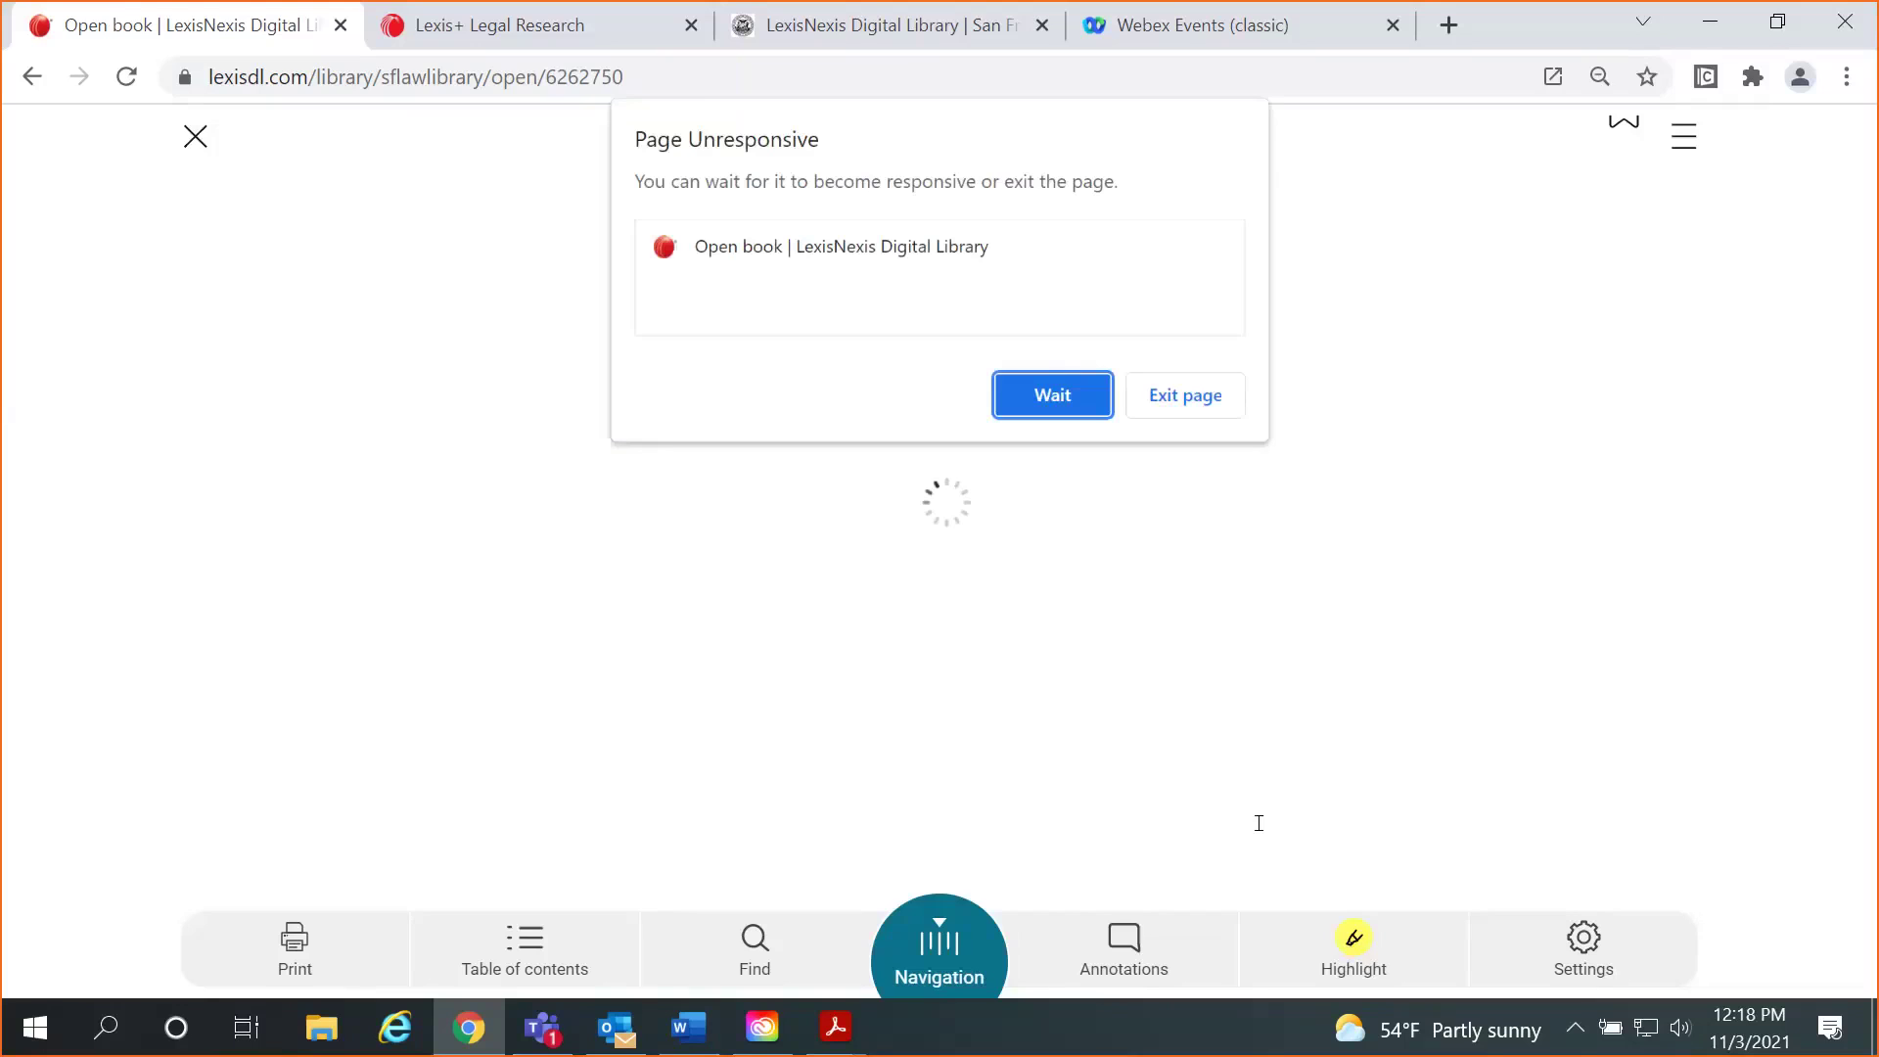
click(1065, 381)
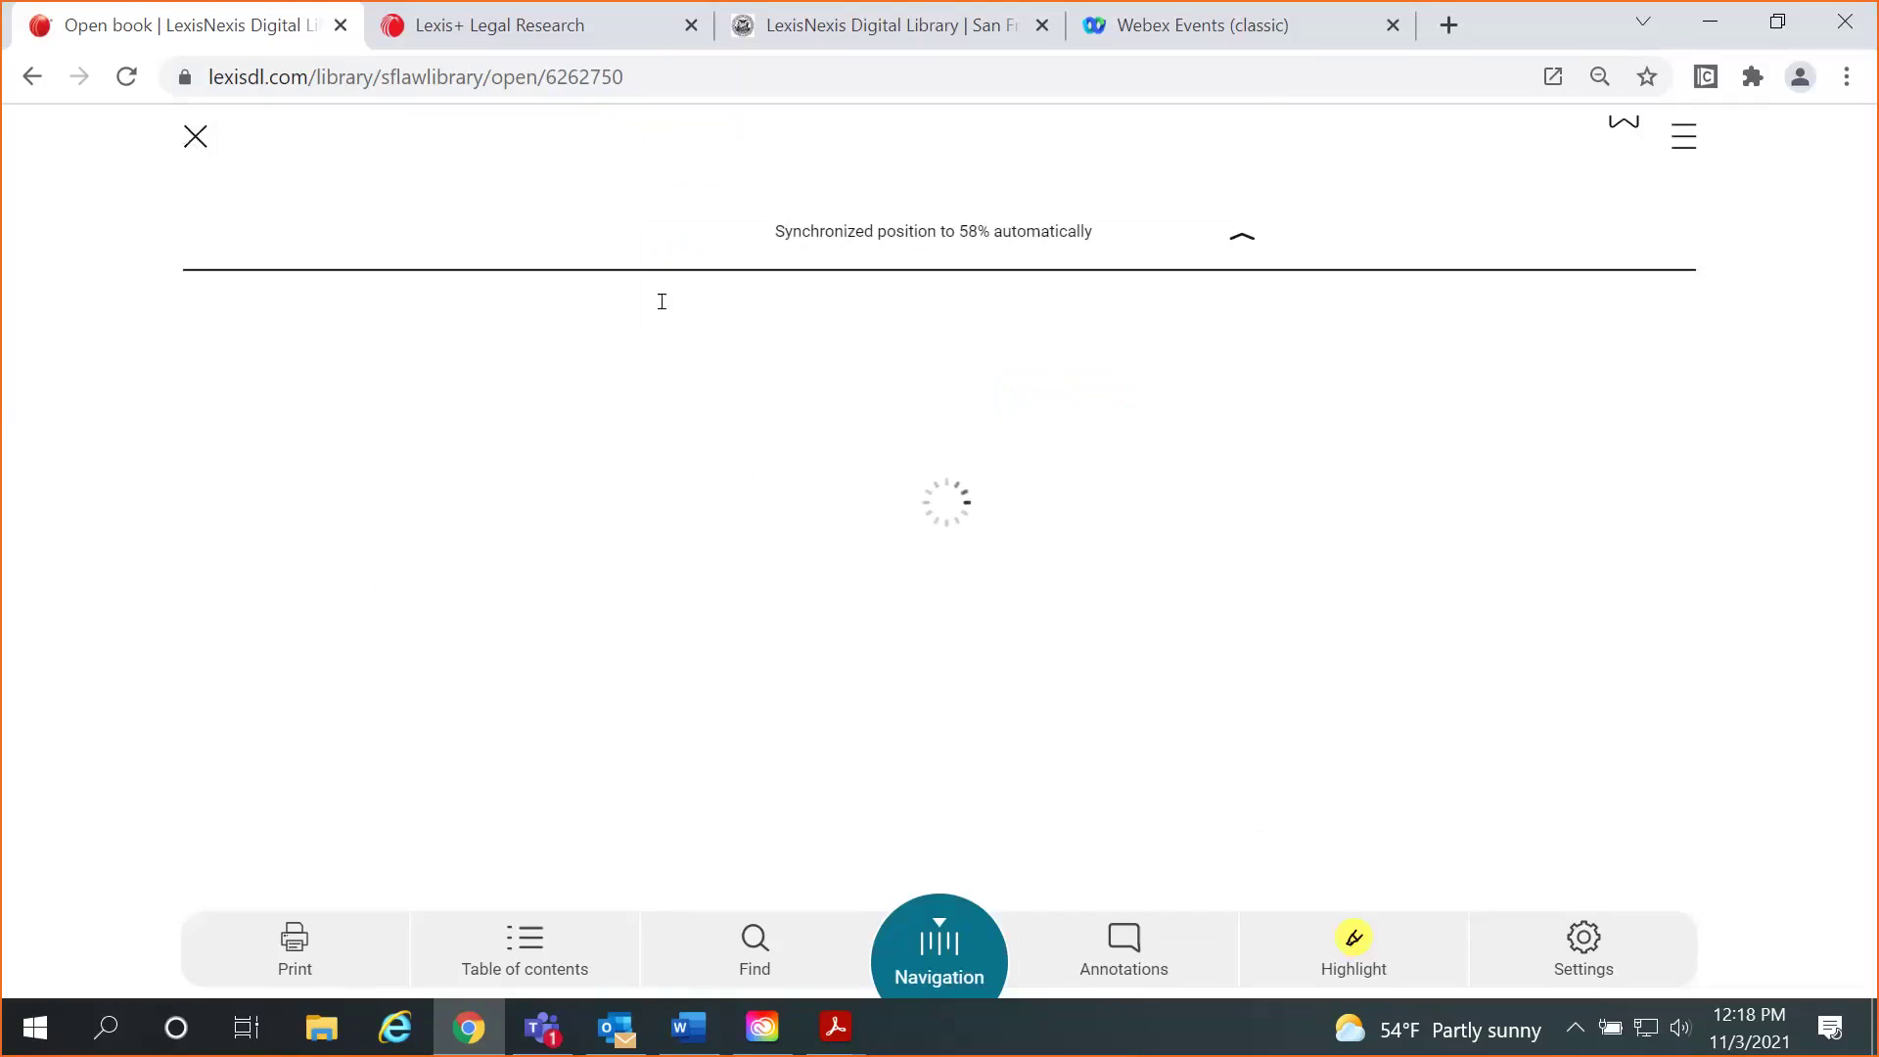
click(191, 142)
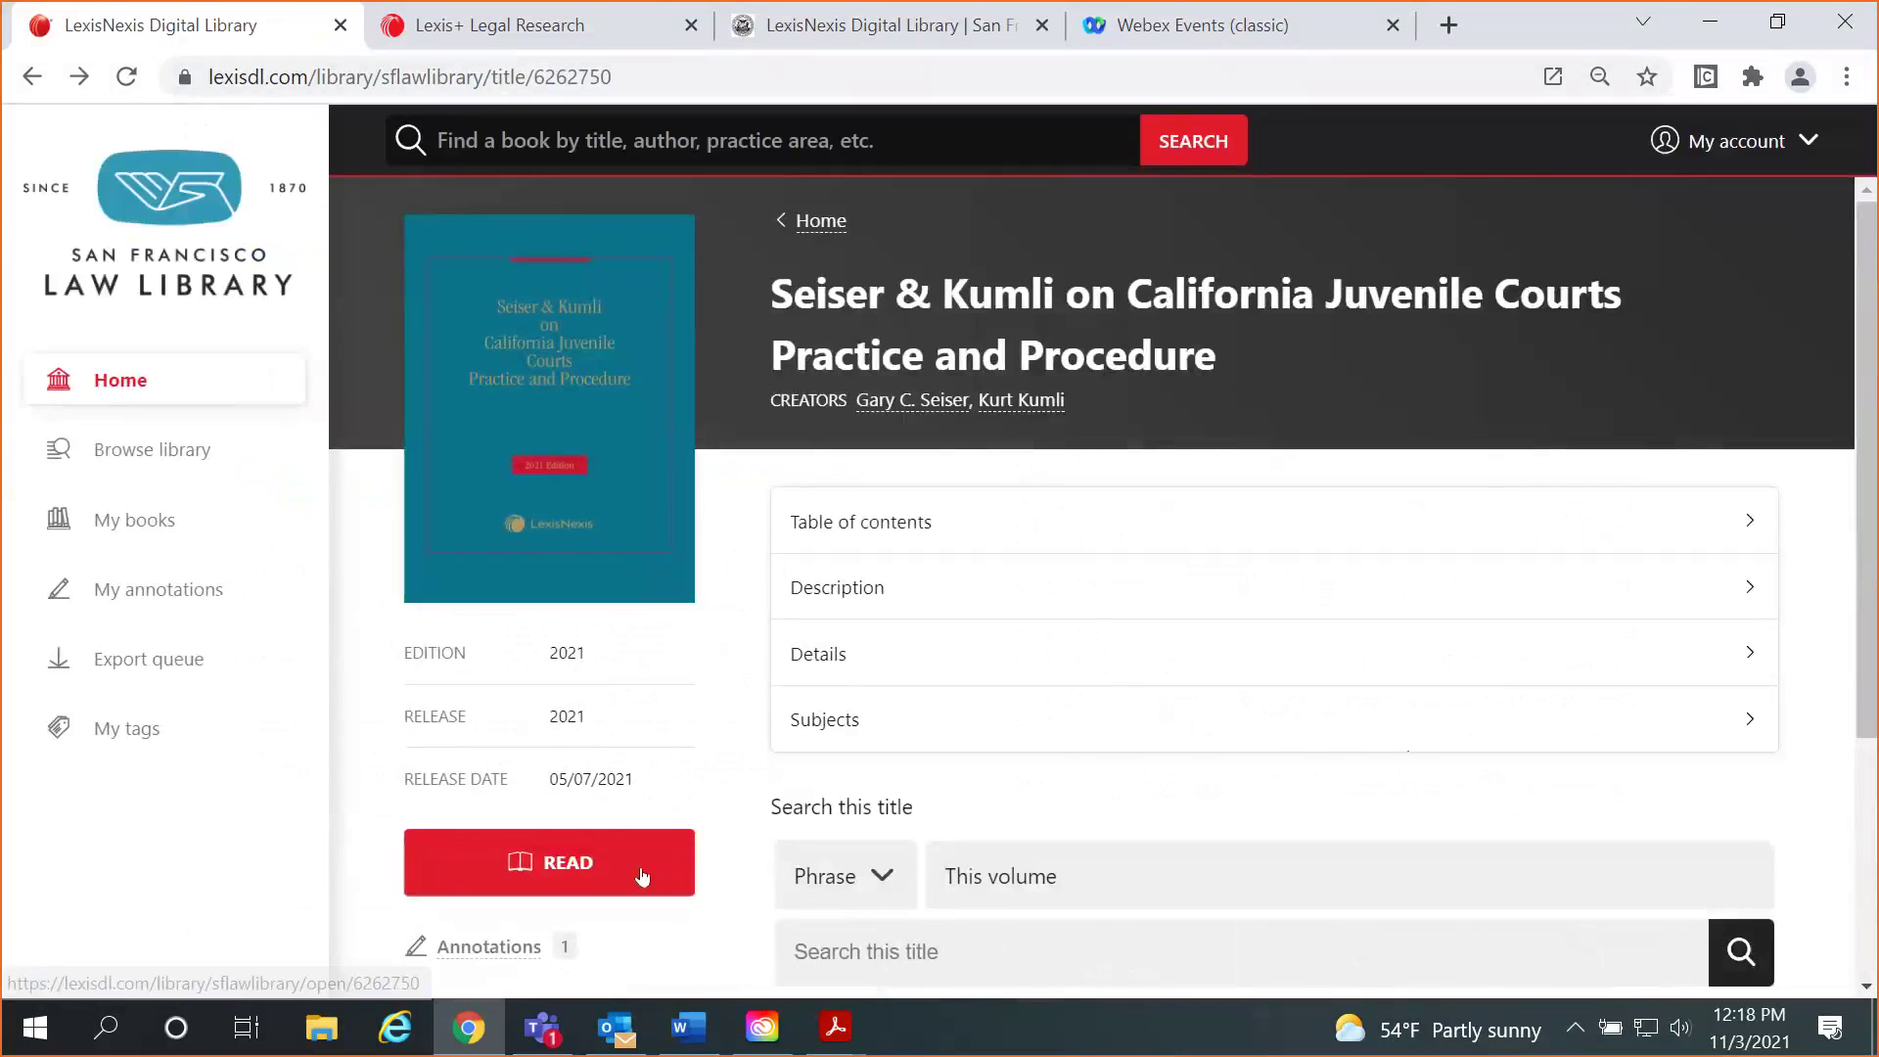
Reopen the juvenile courts book for reading and keep waiting until its page loads.
click(642, 876)
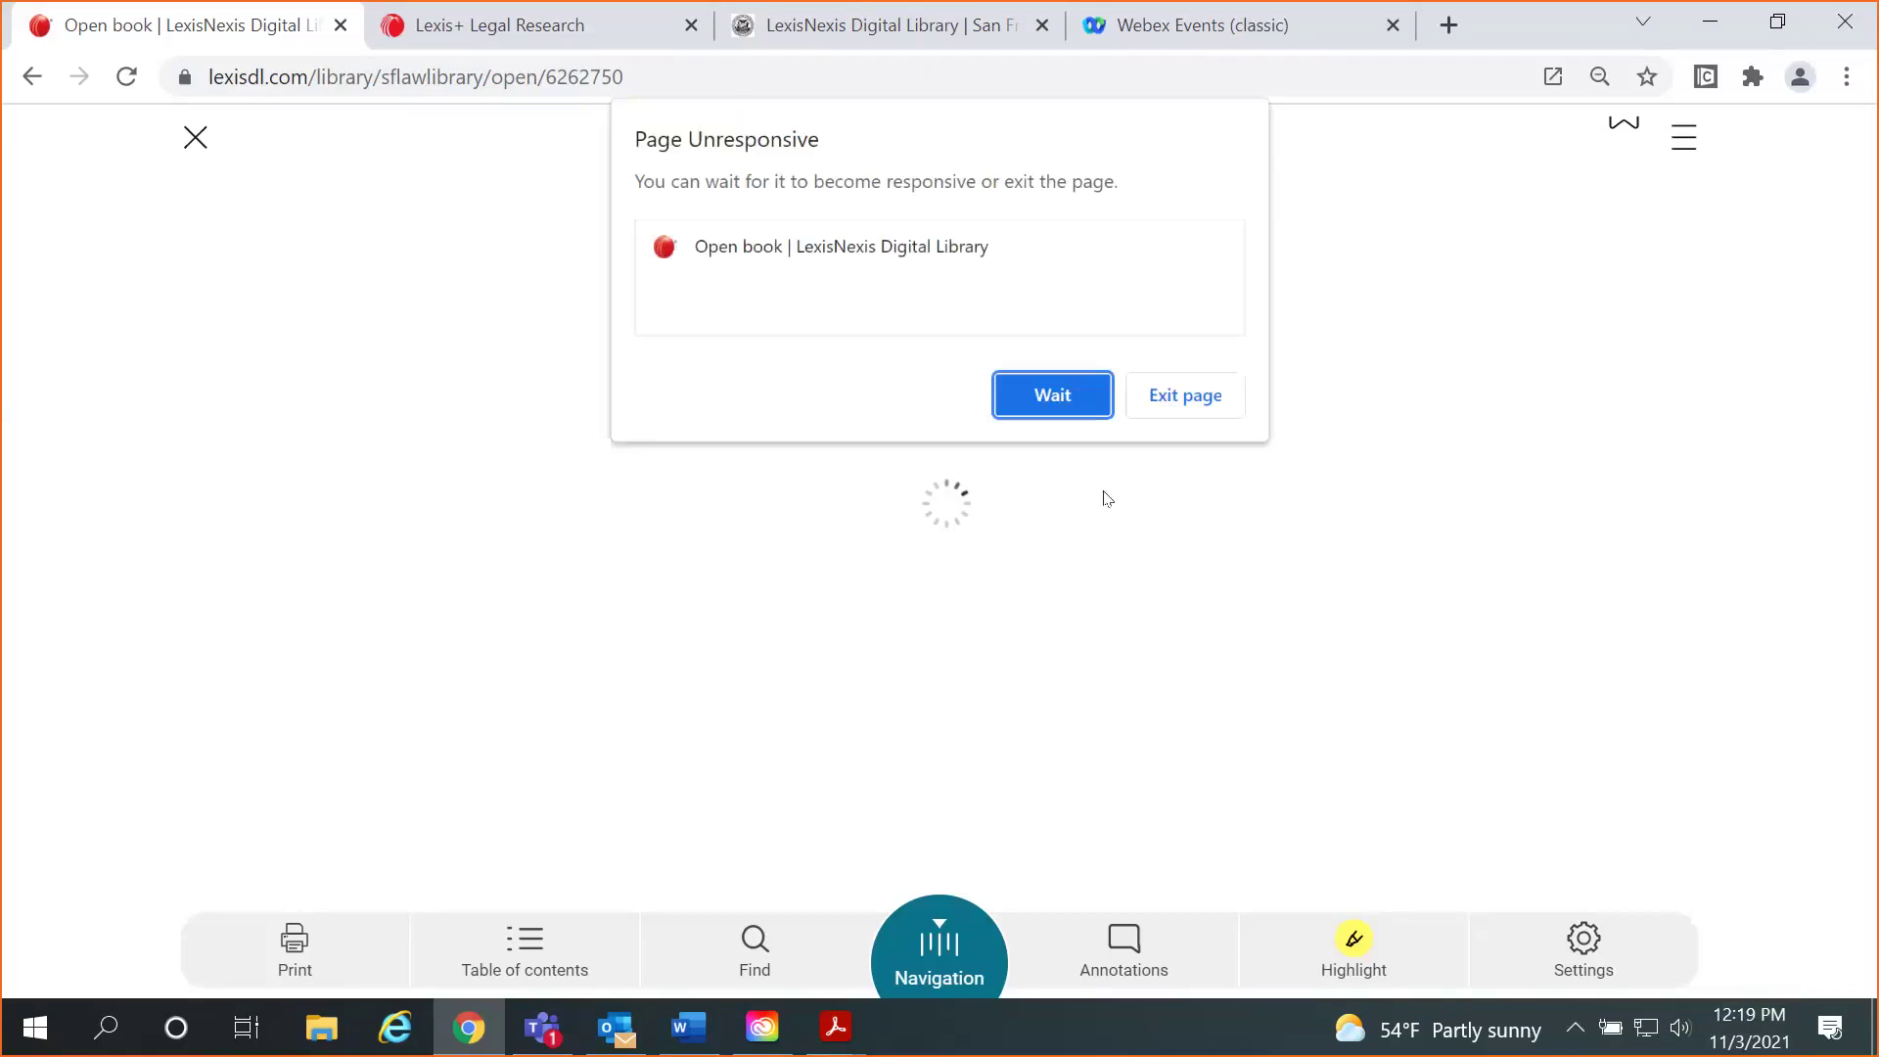
click(1080, 407)
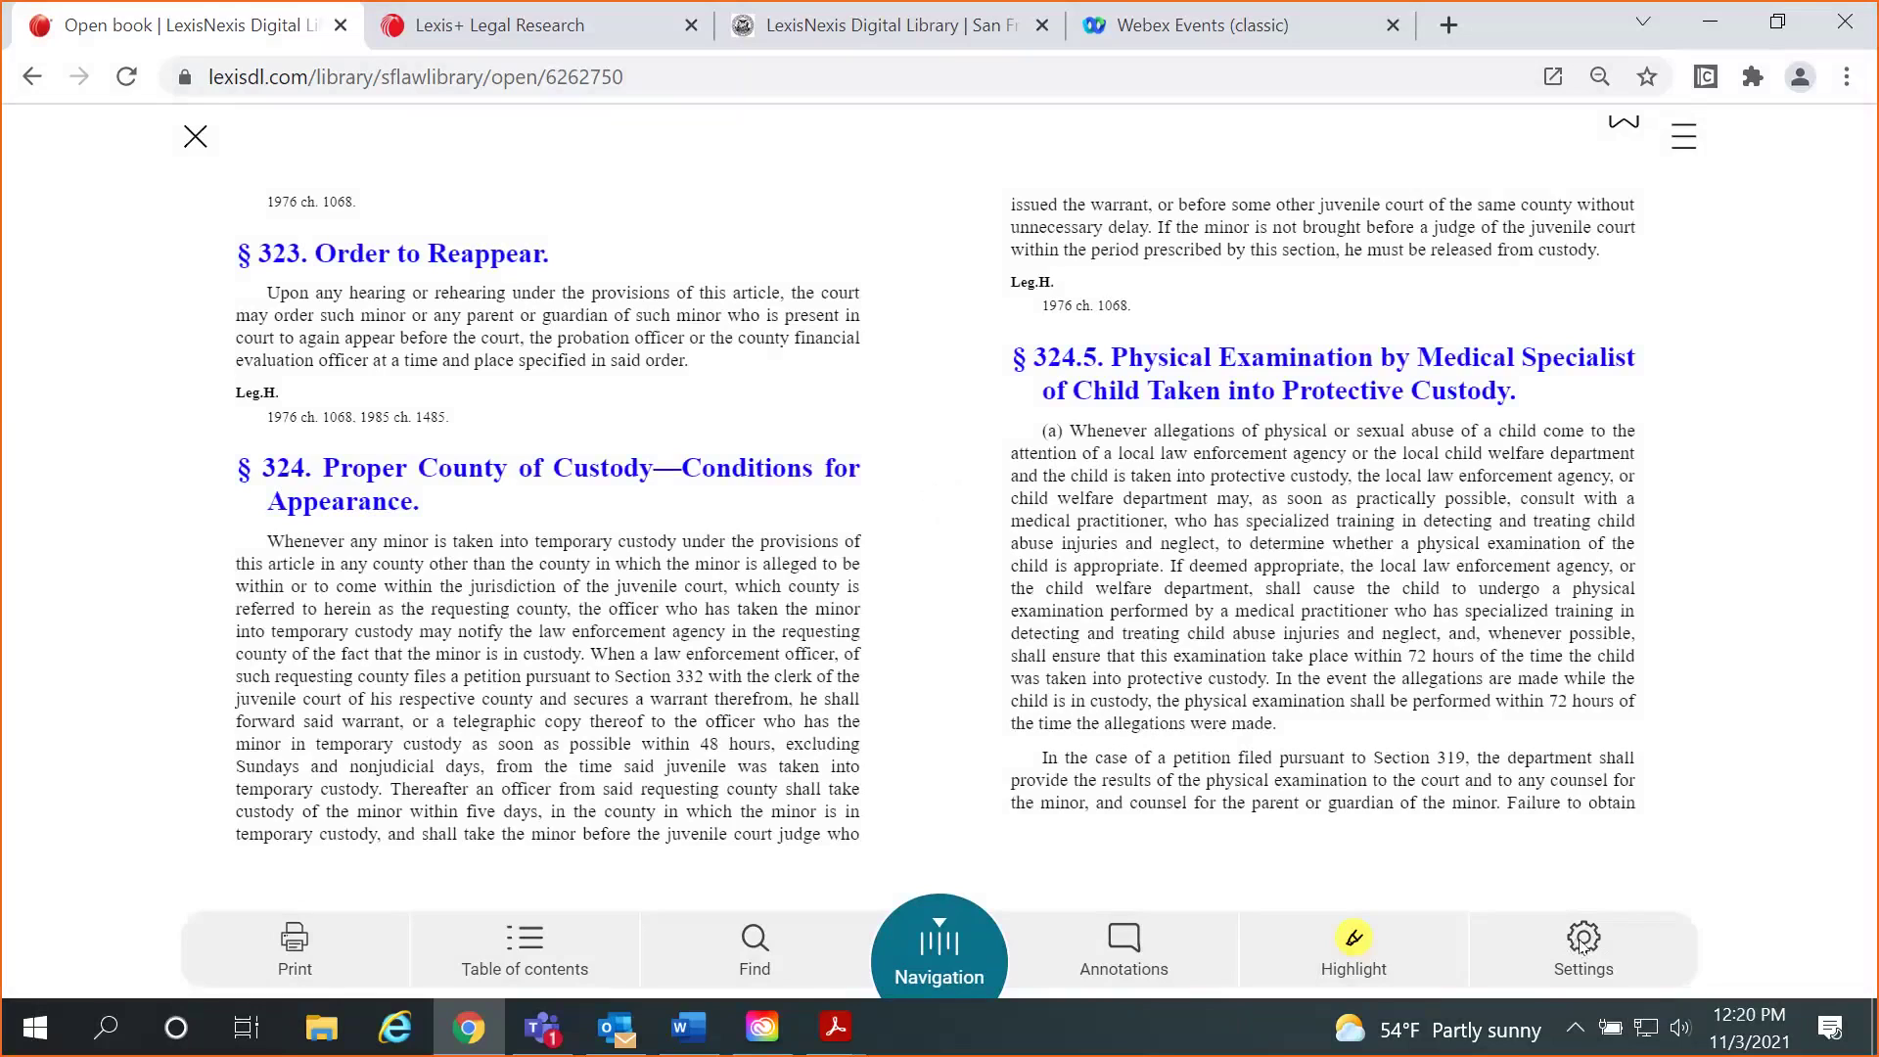
Turn on highlighting and choose Turquoise from the additional highlight colors.
click(1367, 954)
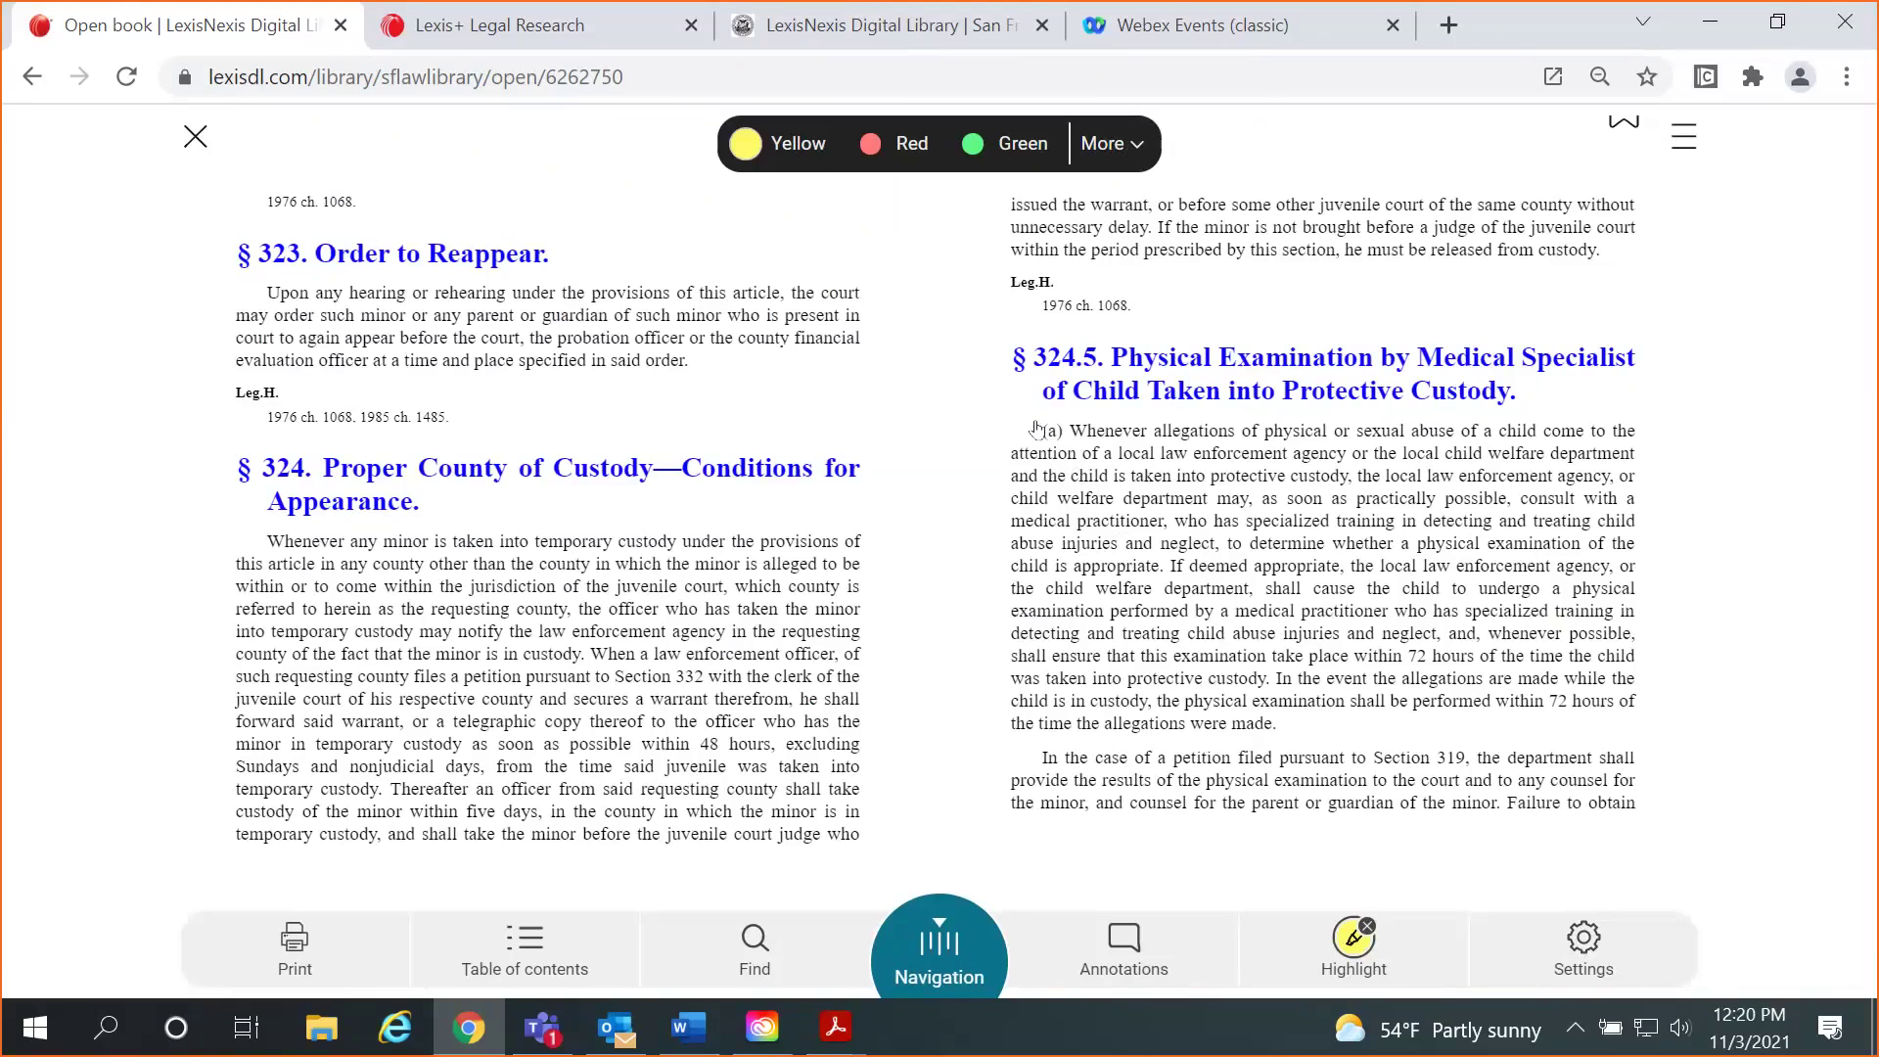
click(1050, 392)
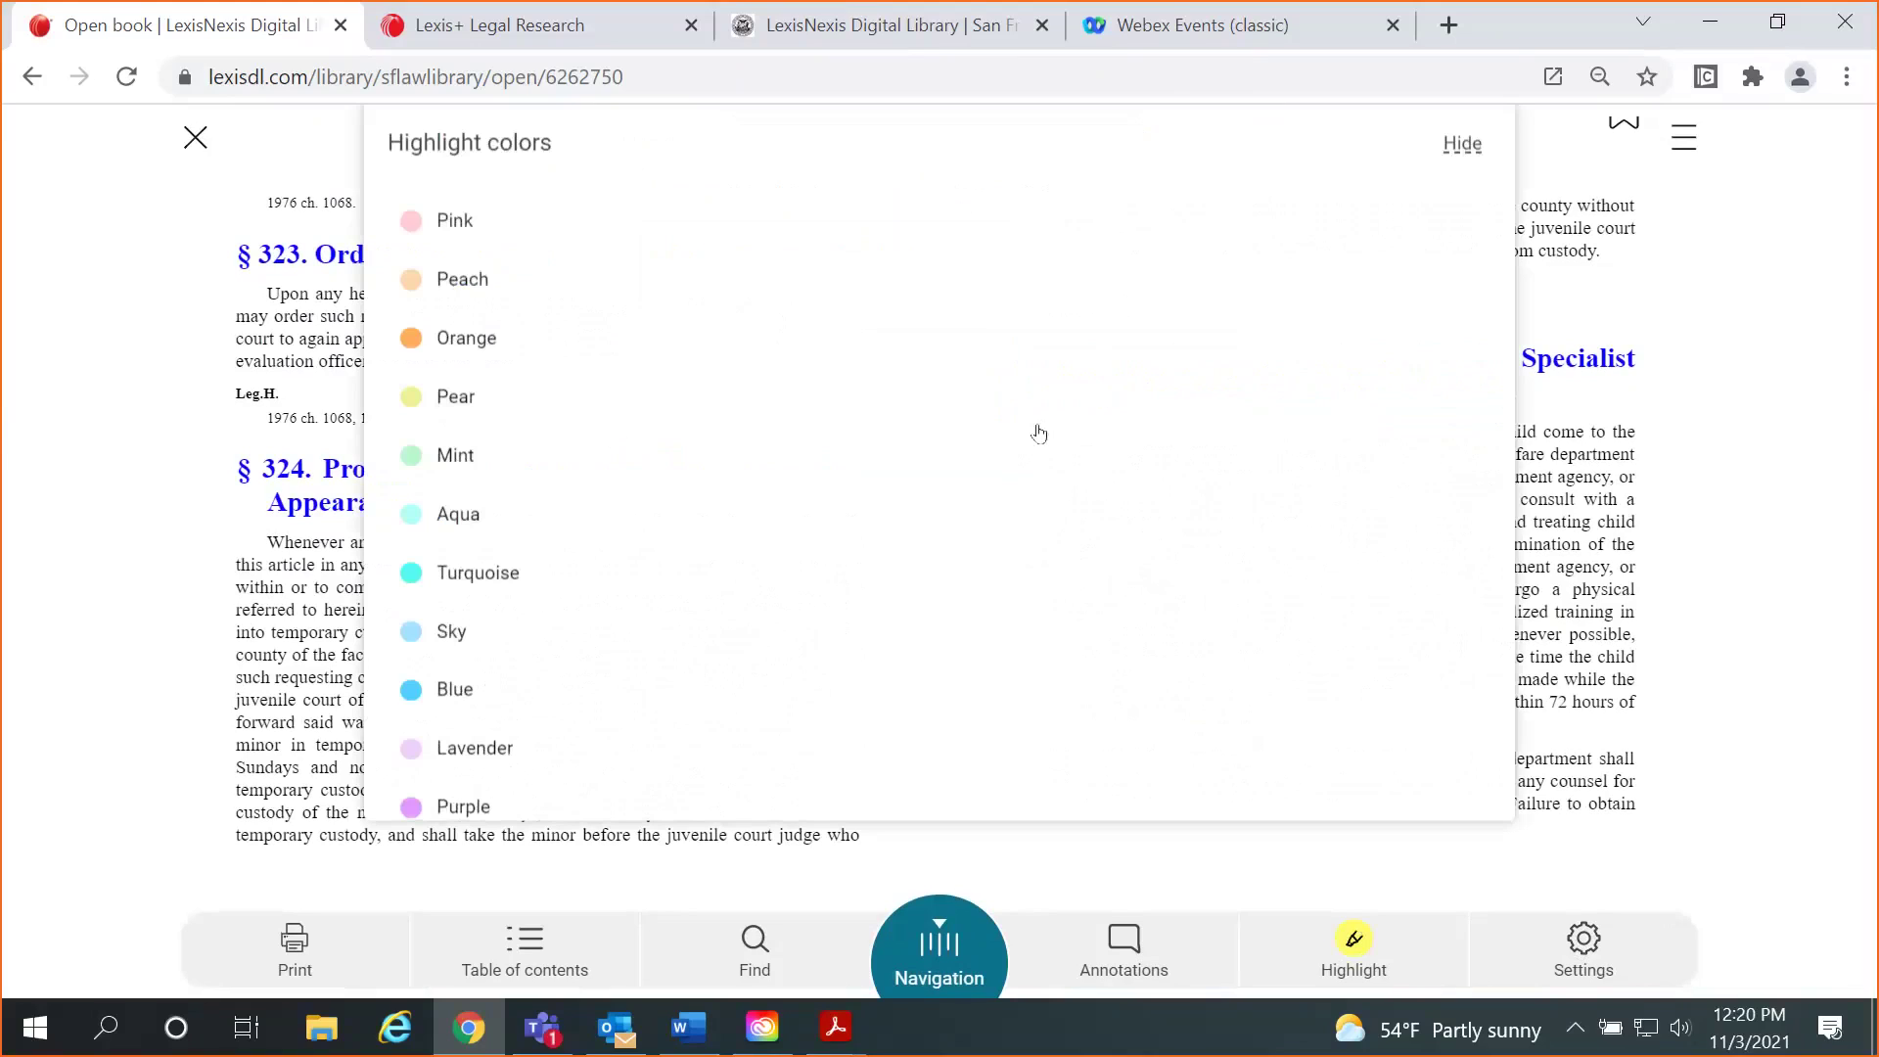
click(465, 587)
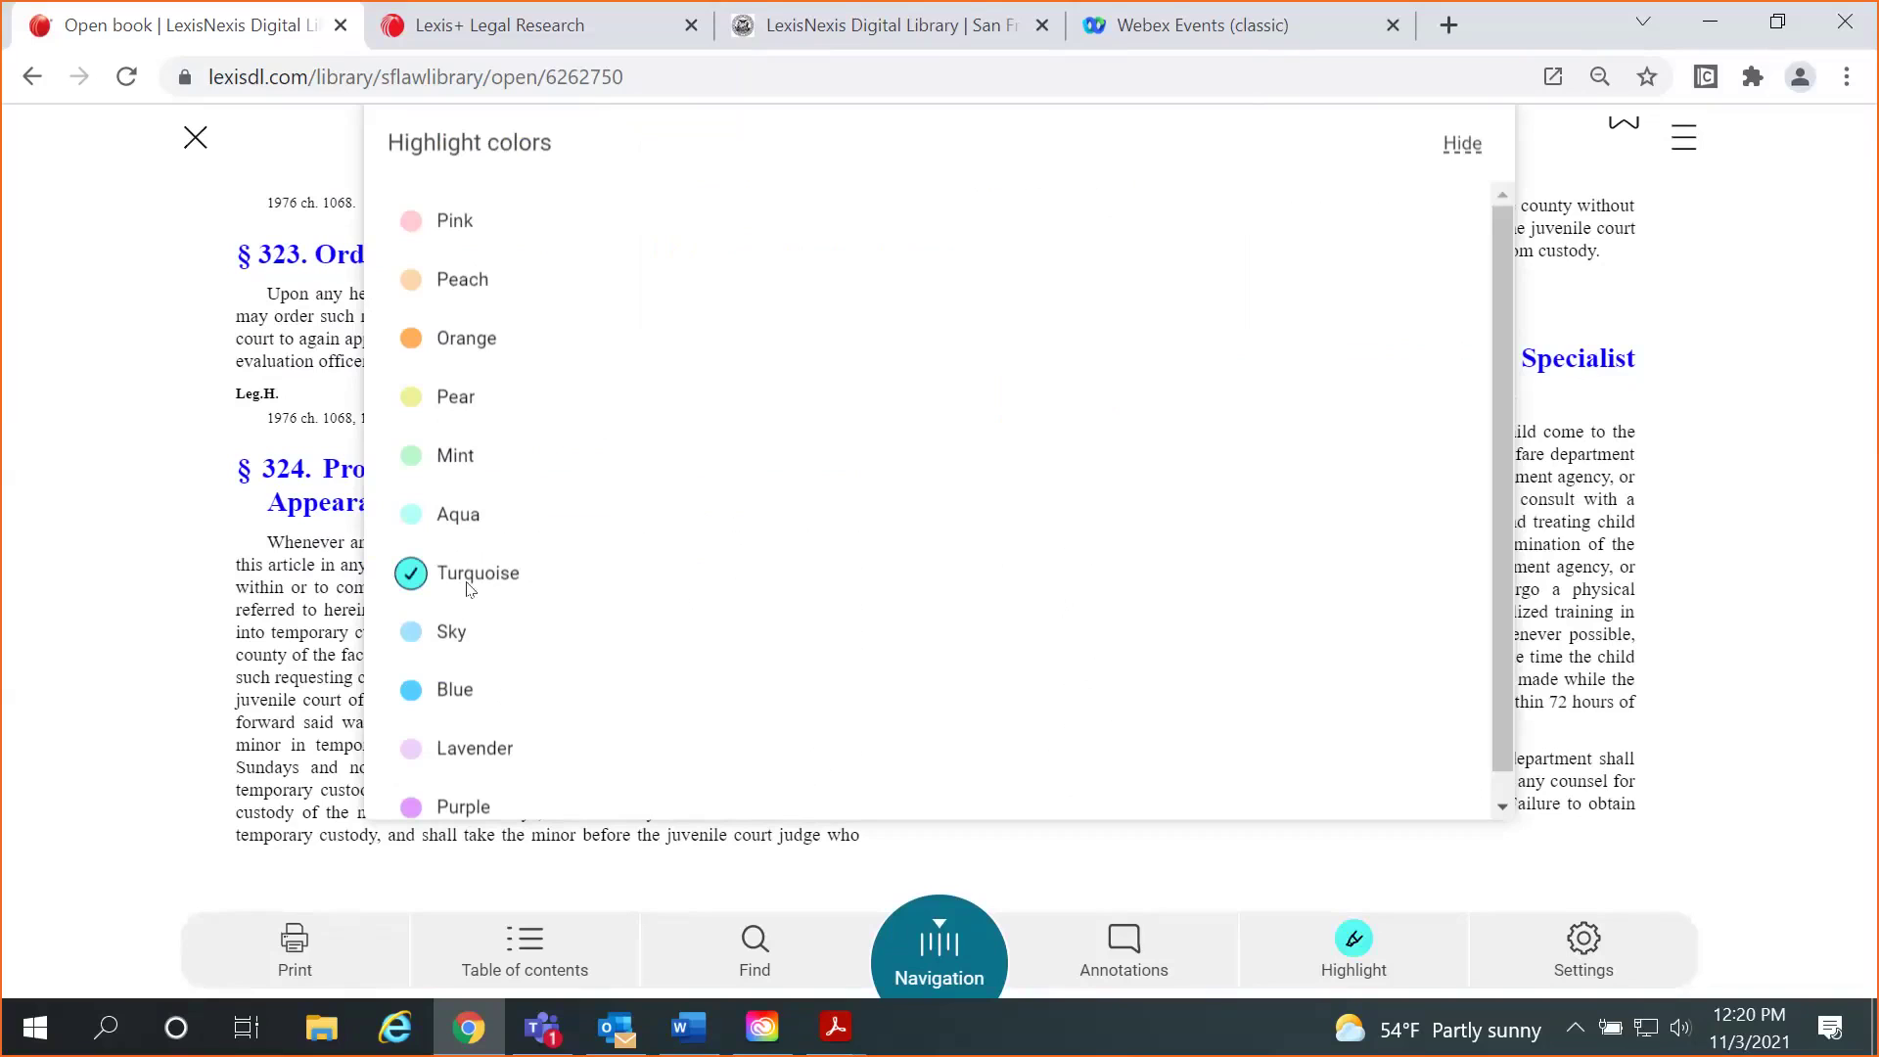
click(1455, 142)
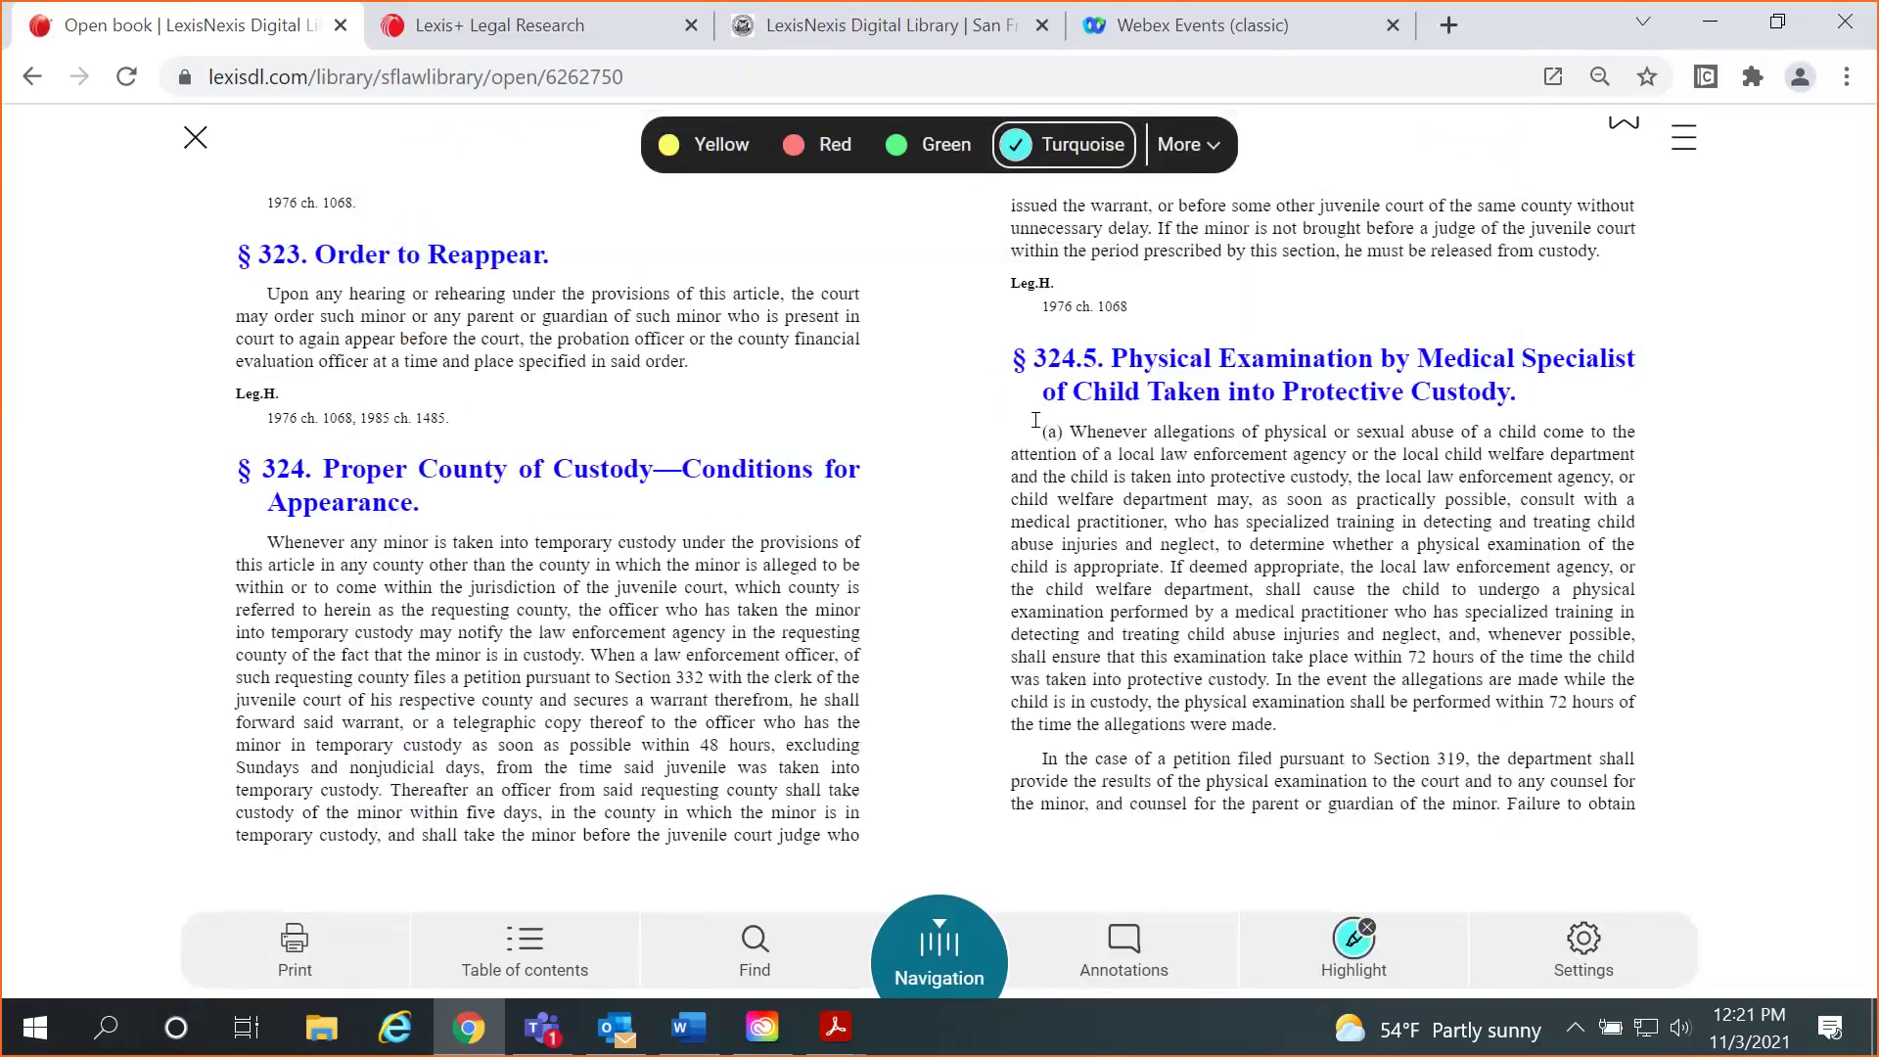
Highlight the start of § 324.5(a) through "child welfare department" in turquoise and add the note "add to outline".
drag(1040, 431, 1121, 499)
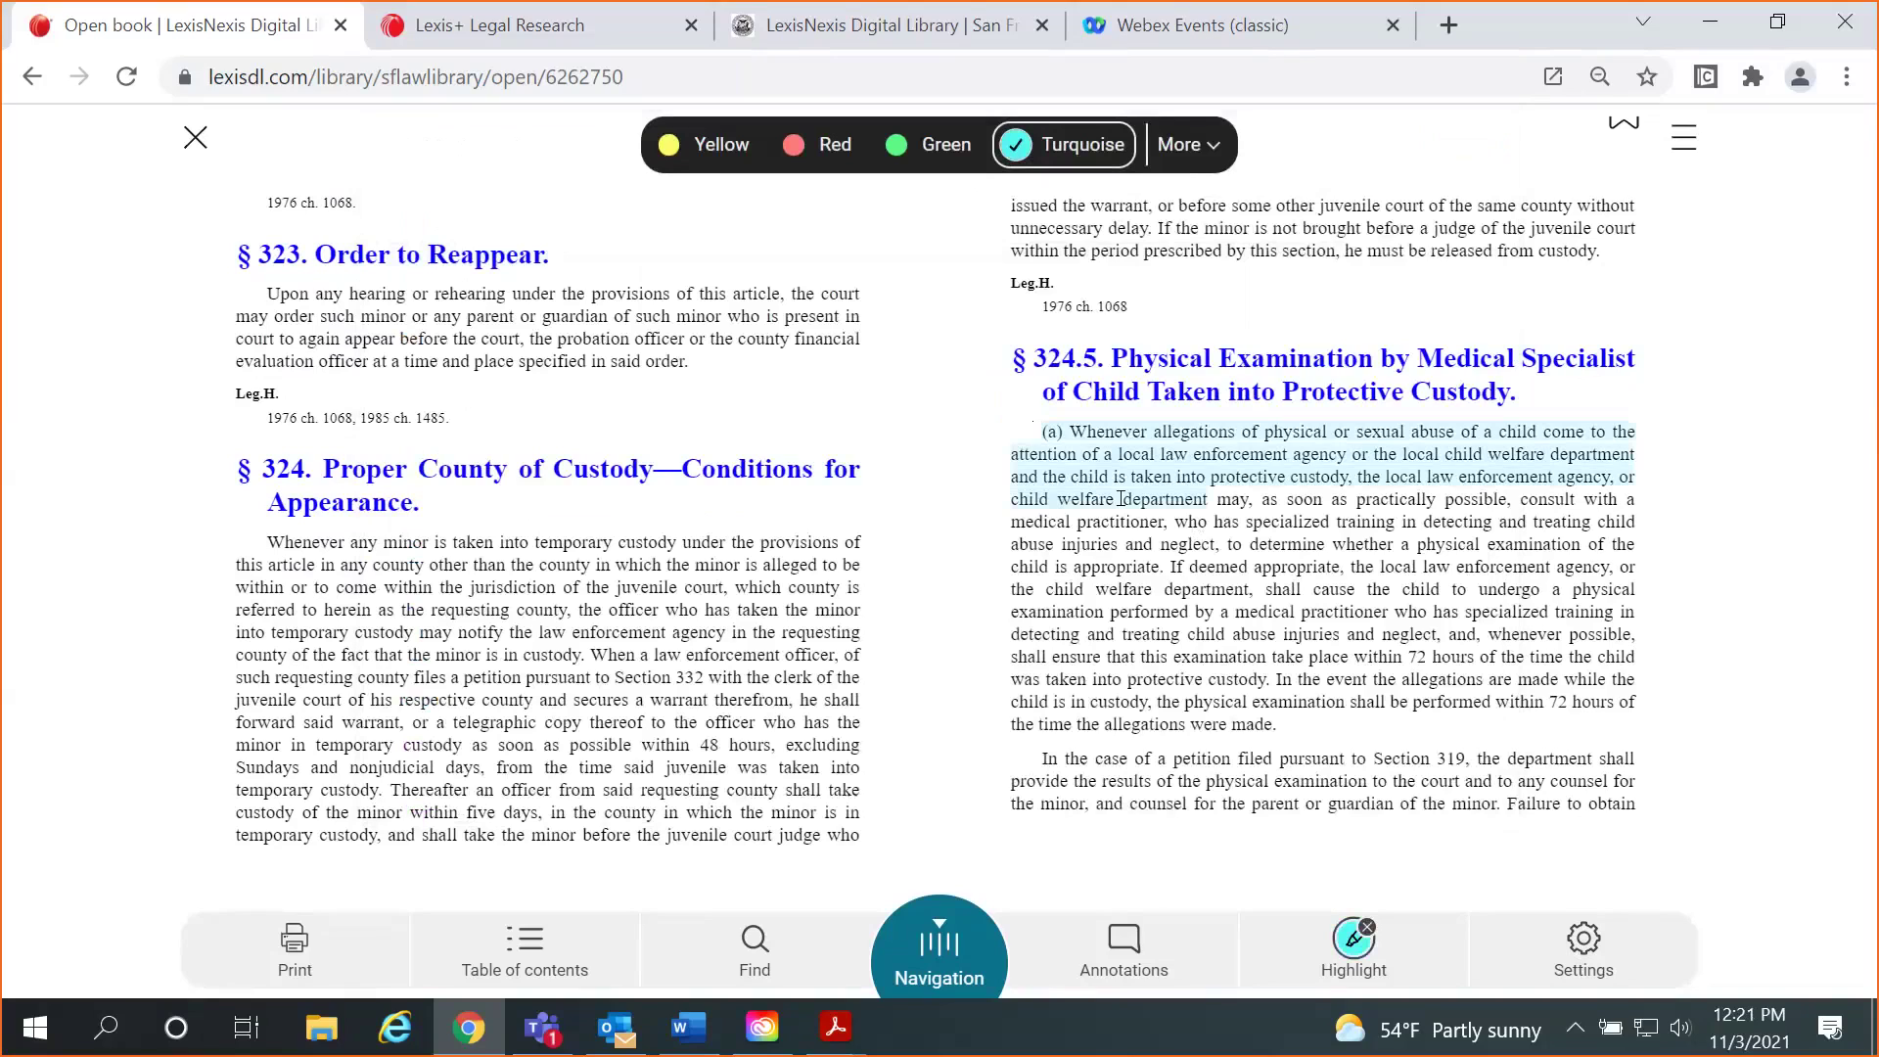
click(1120, 499)
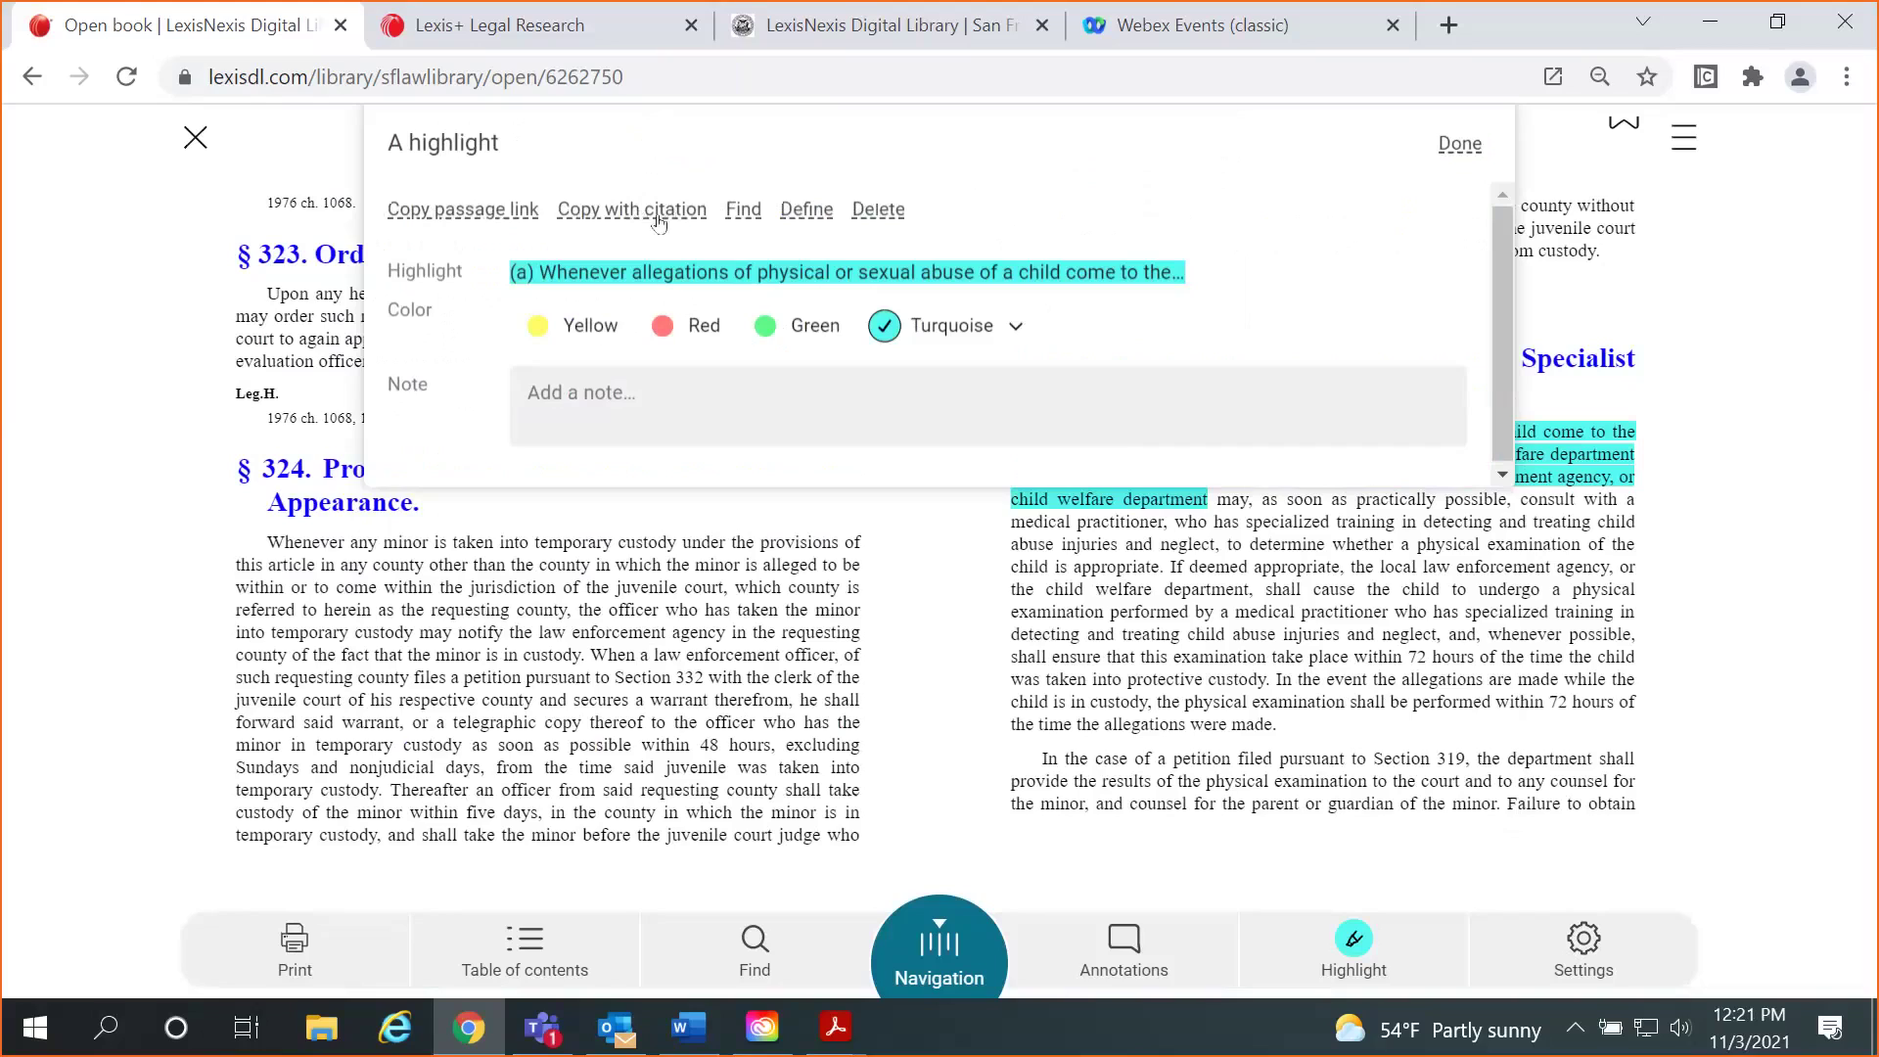
click(662, 383)
text(add to outline)
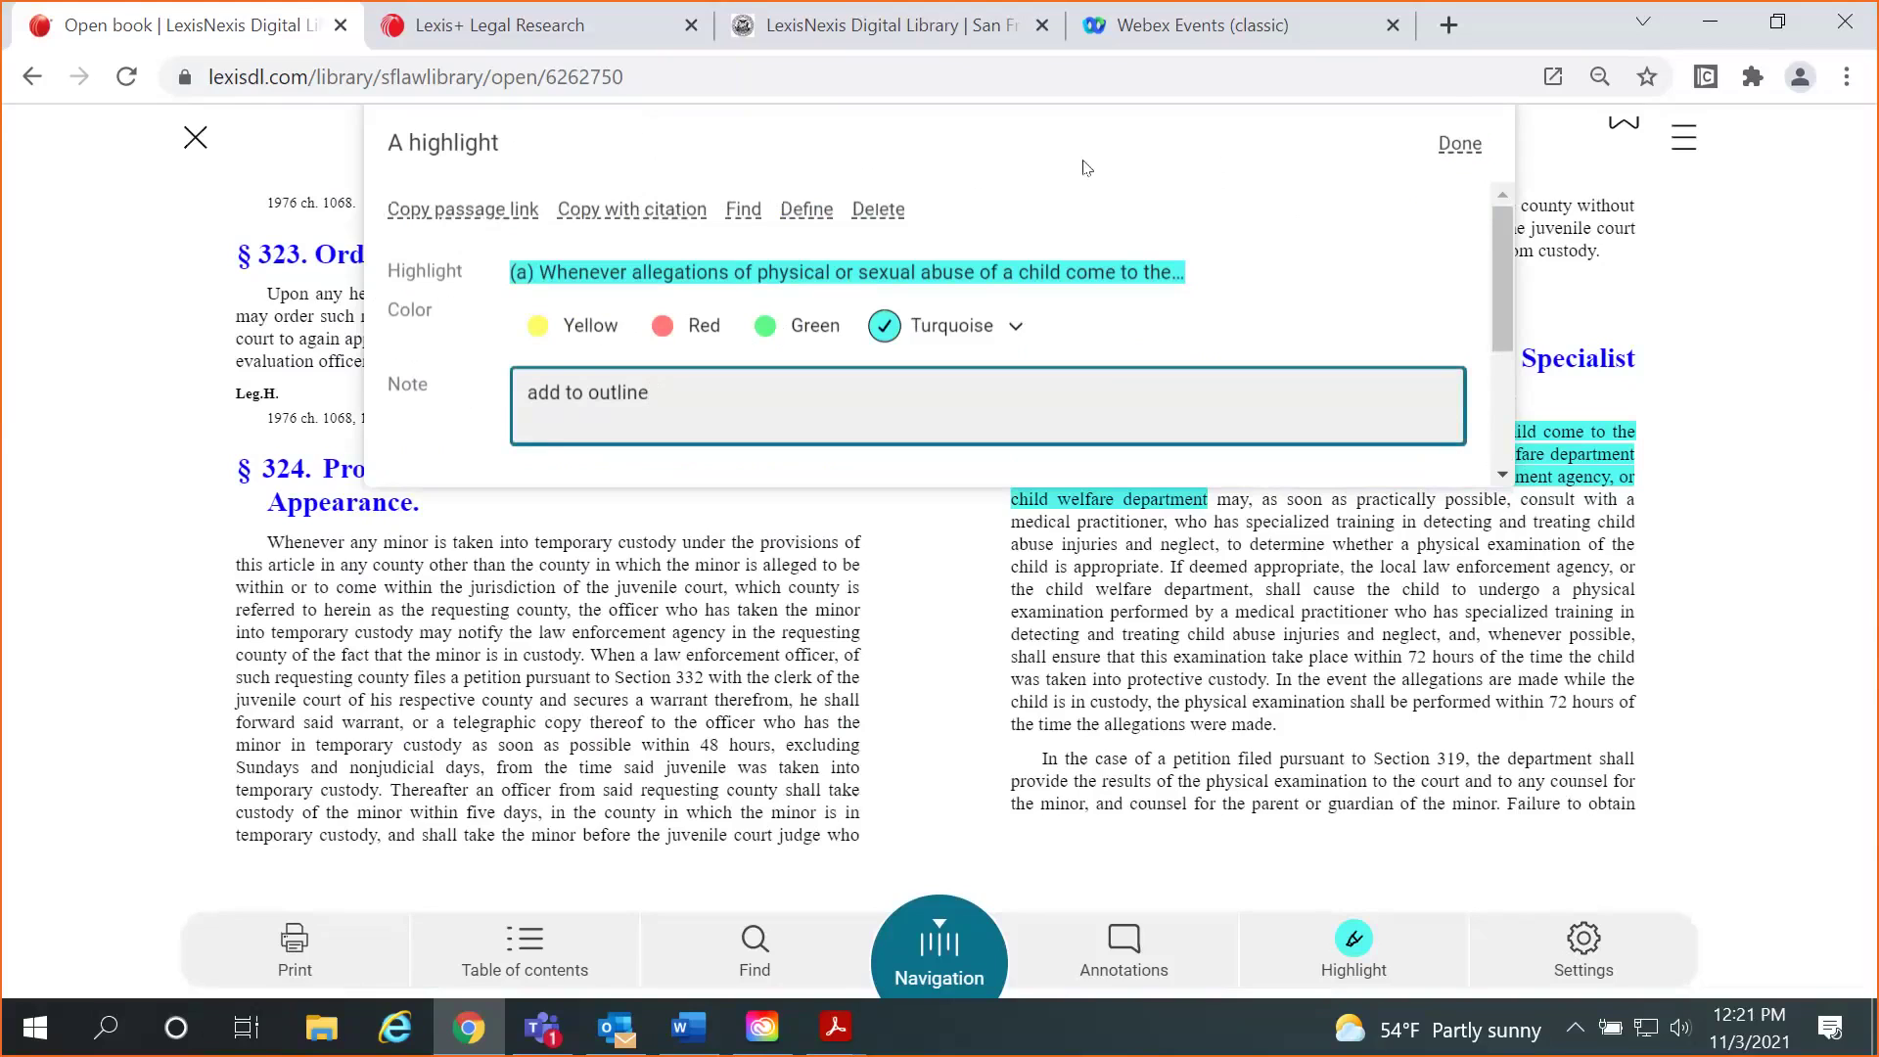
Finish the highlight's note and review the book's annotations list, trying its Turquoise color filter.
click(1457, 144)
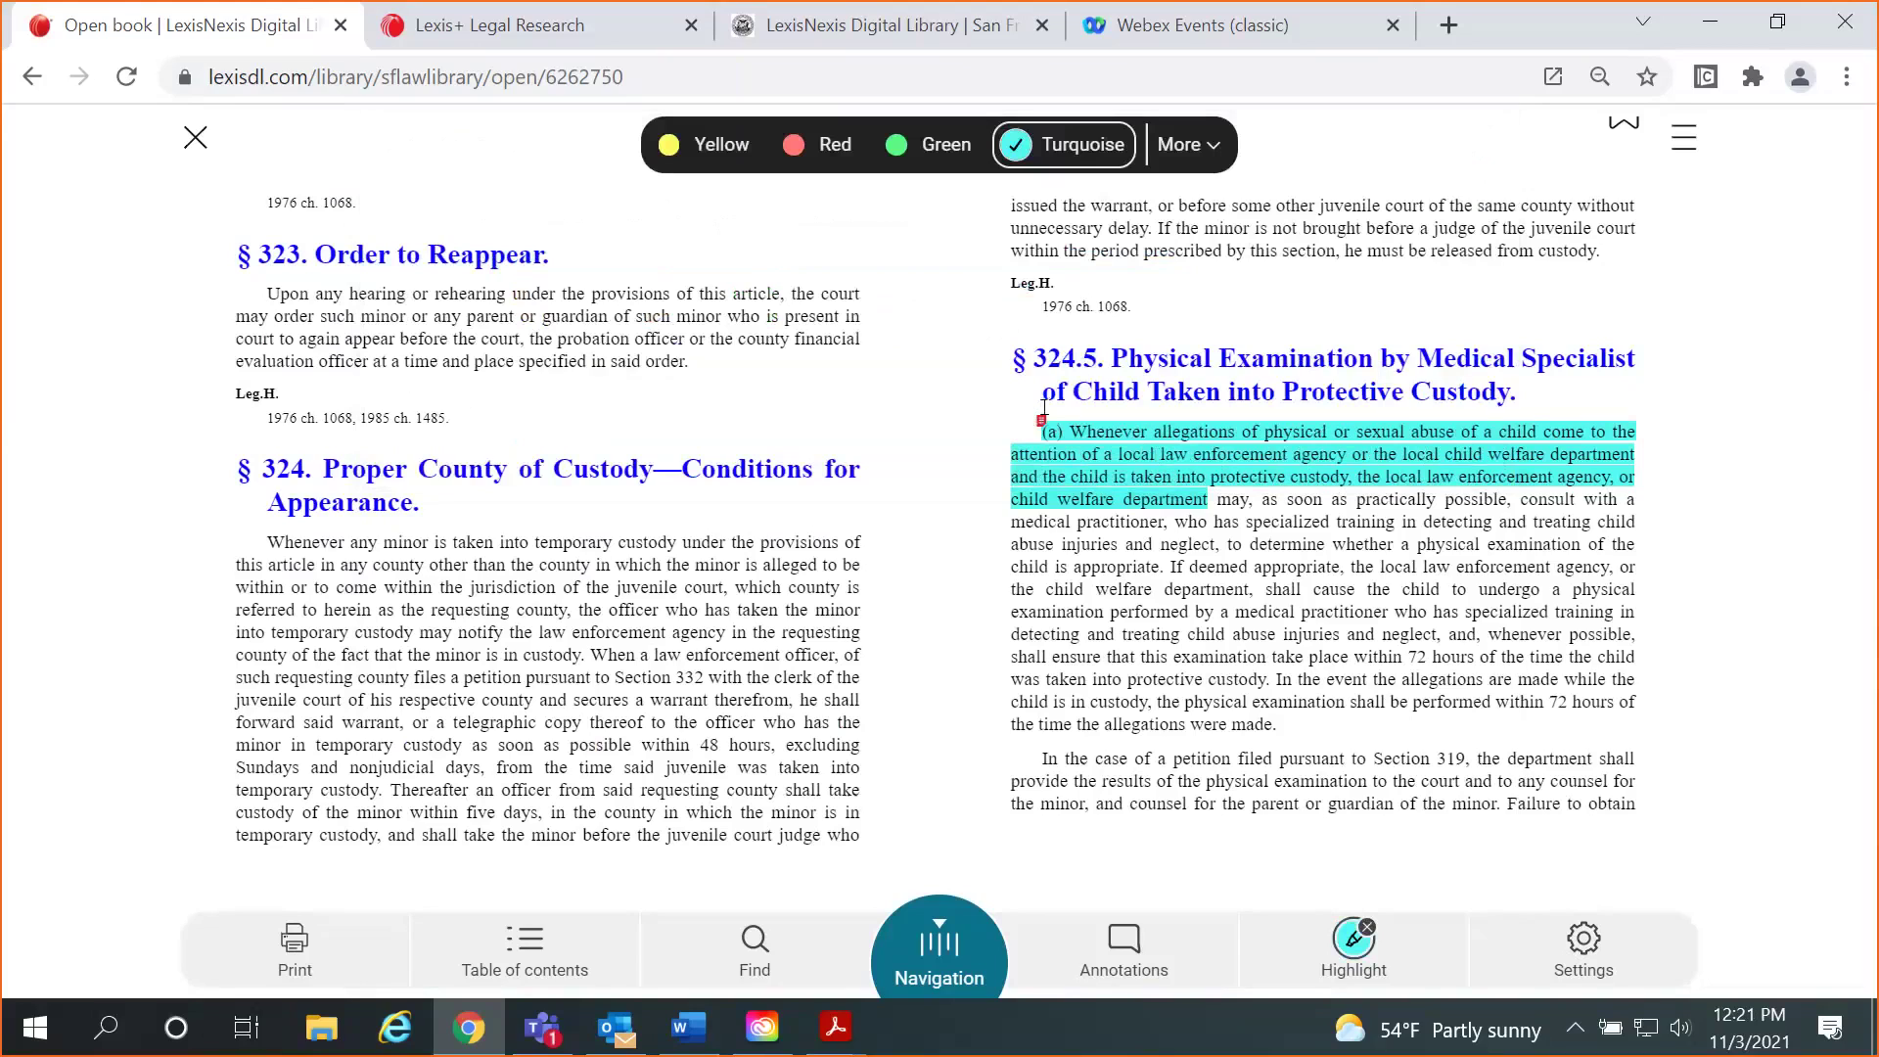
click(1116, 940)
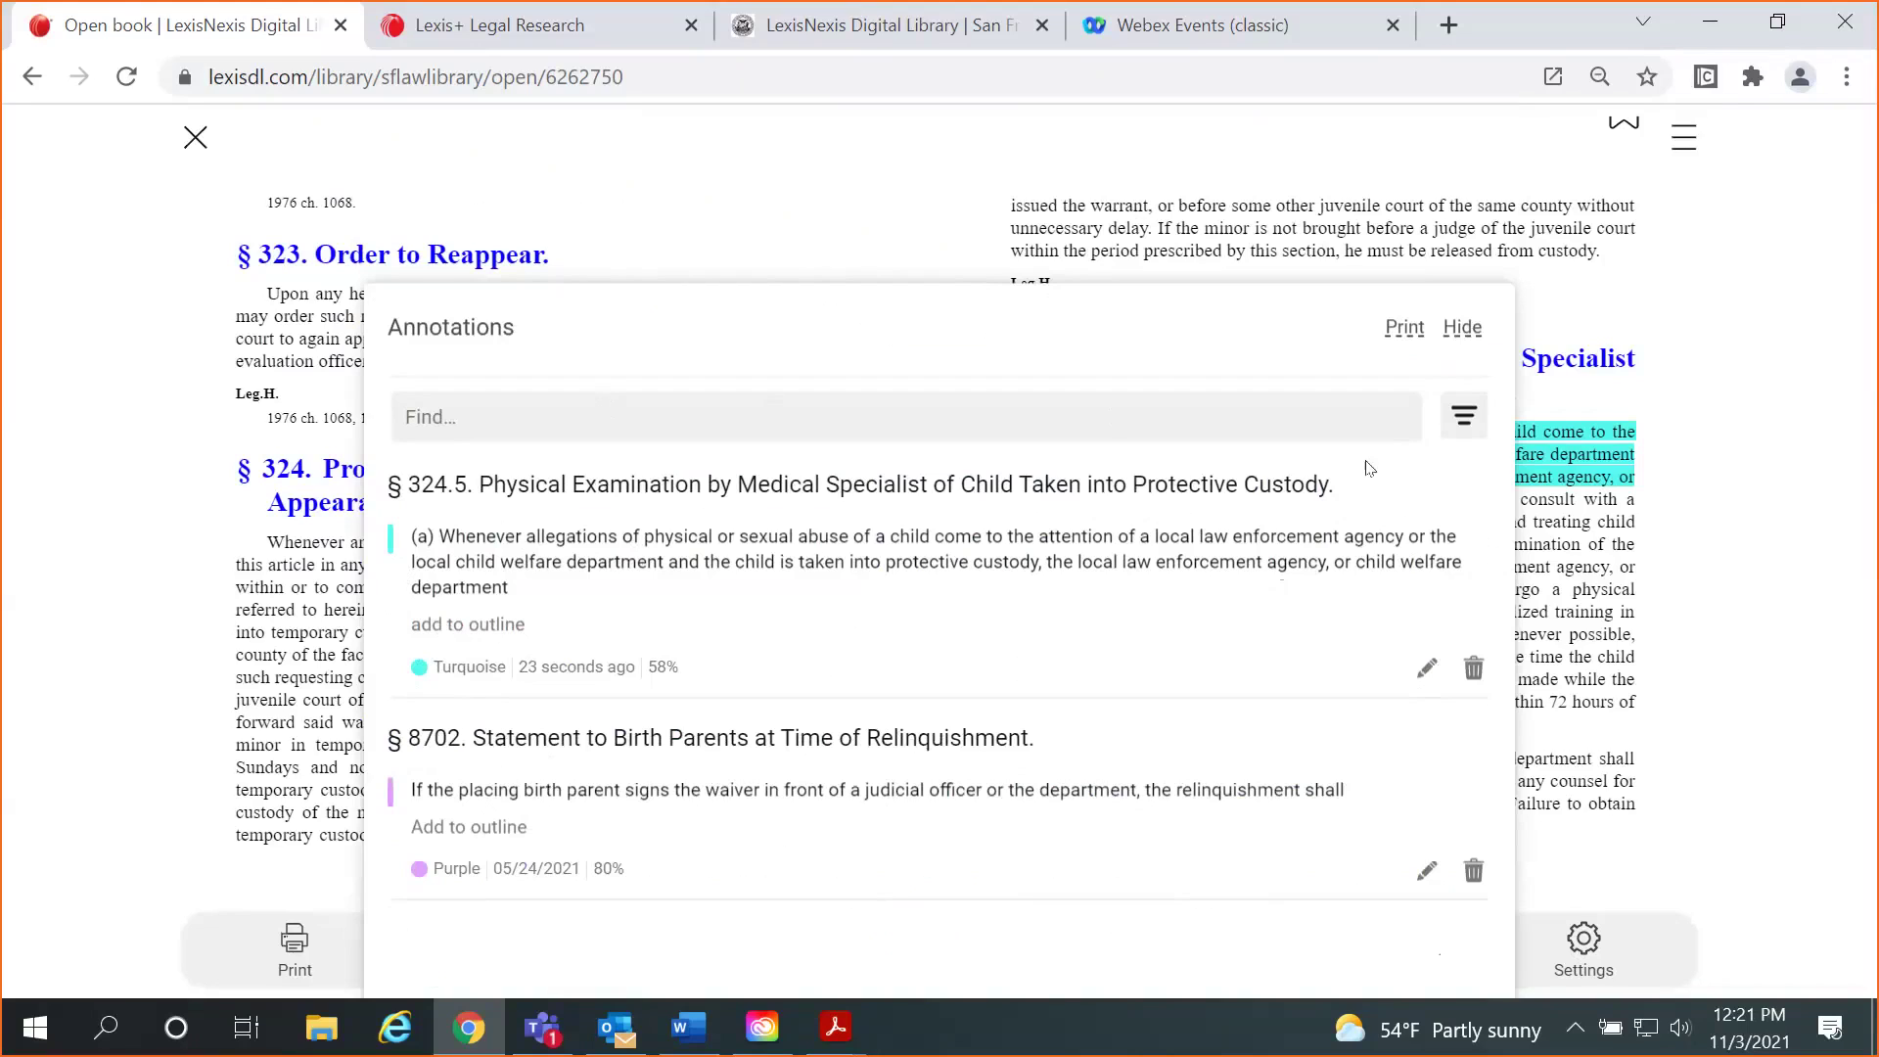
click(1451, 423)
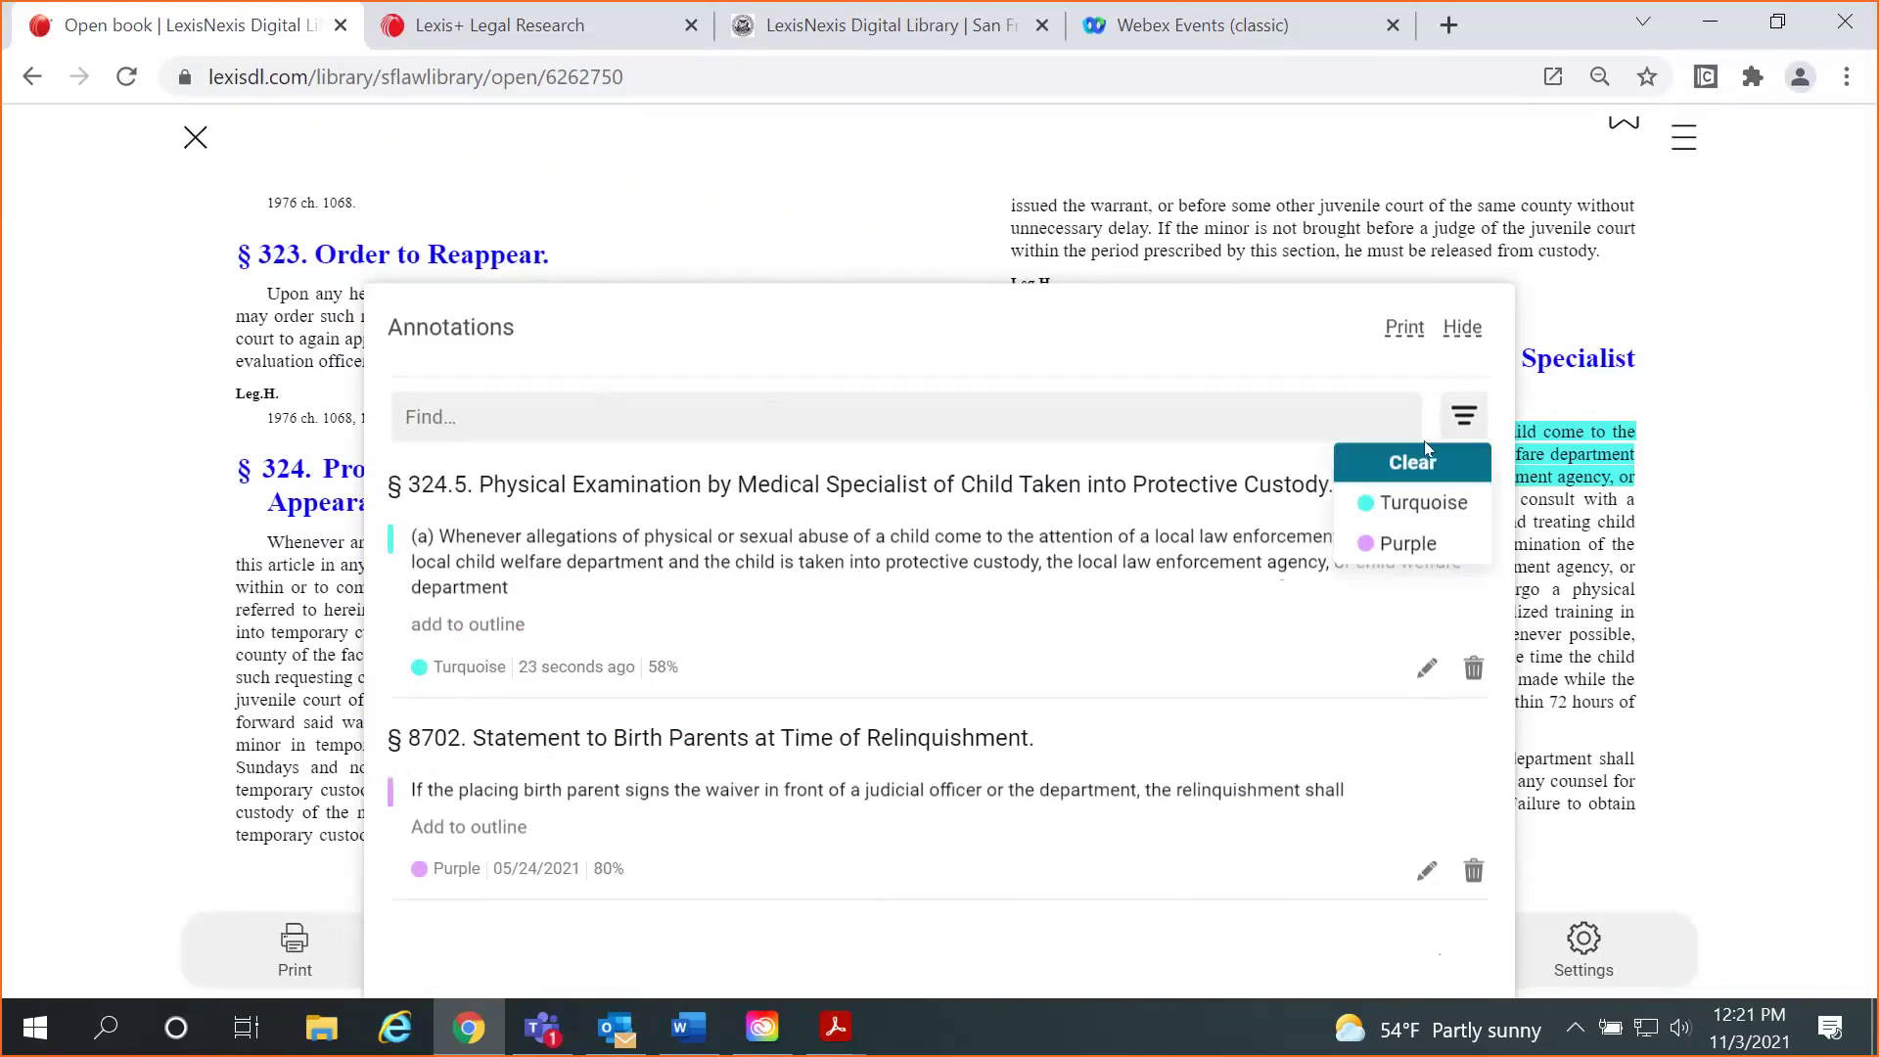
click(1407, 503)
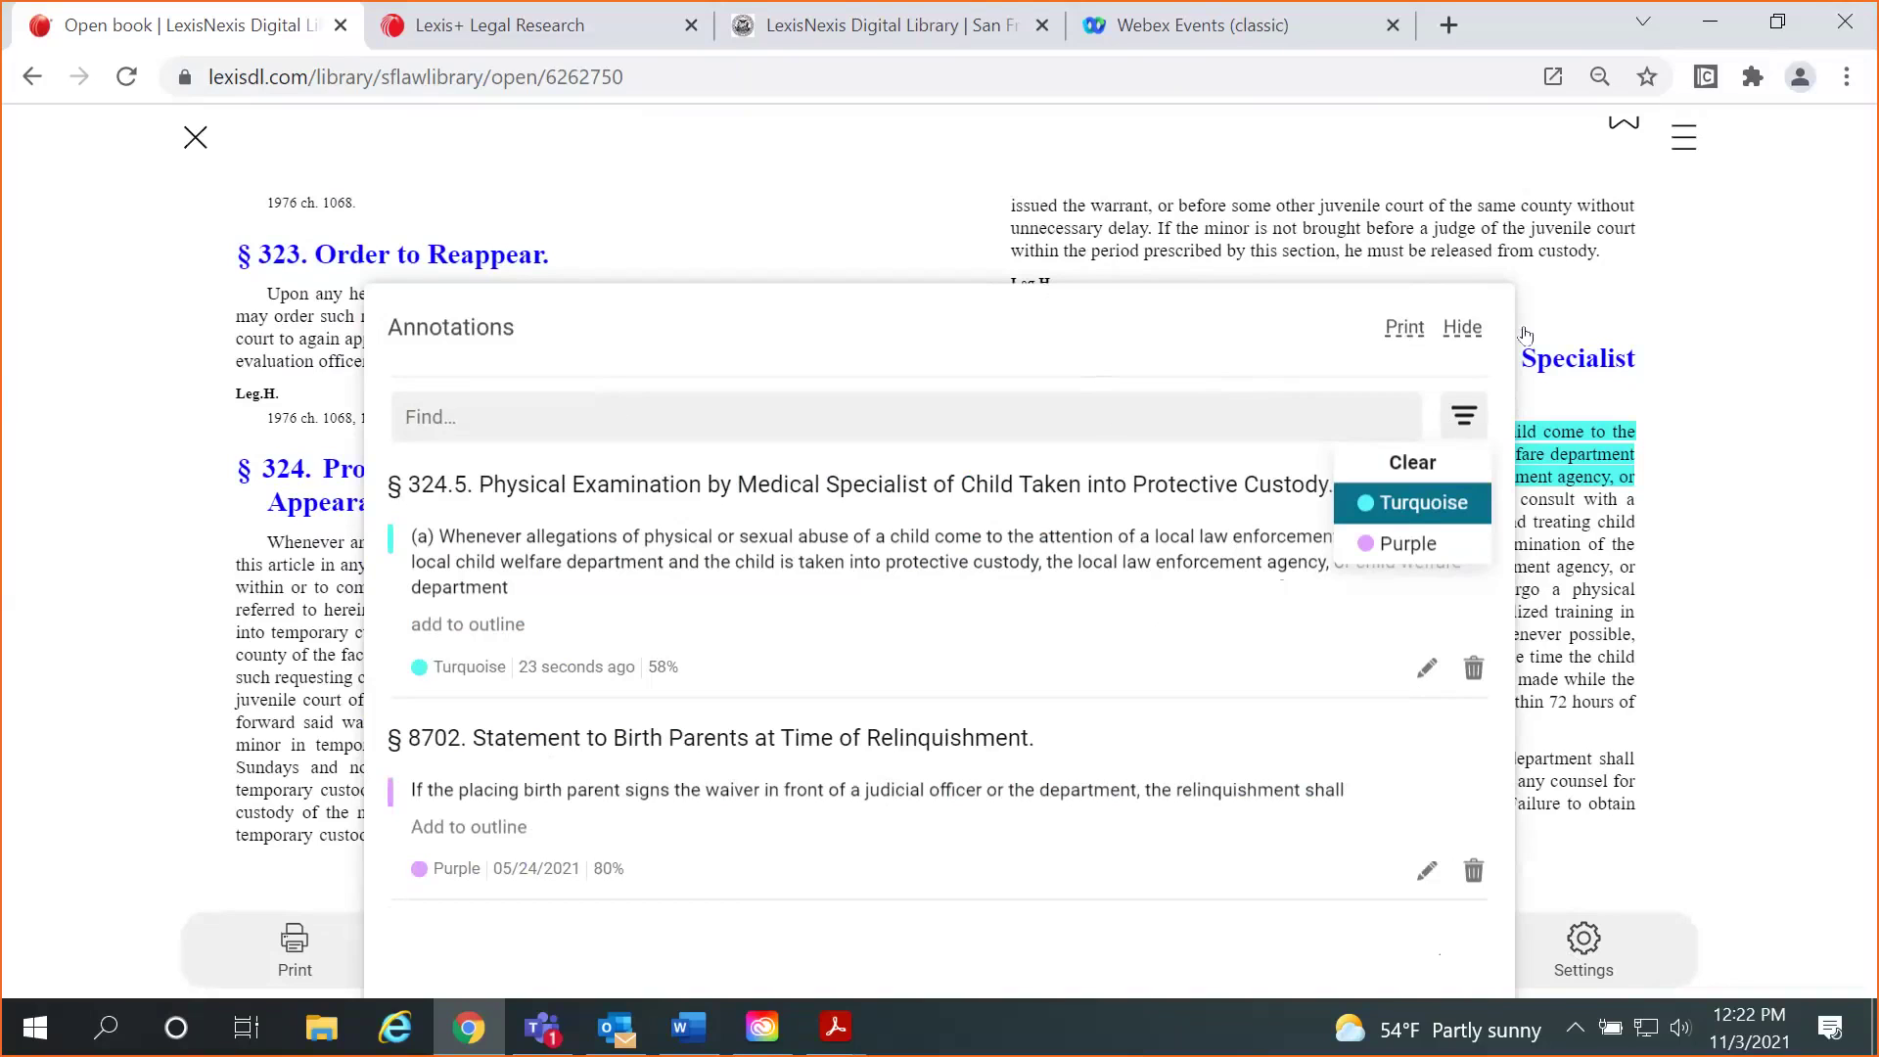
click(1479, 333)
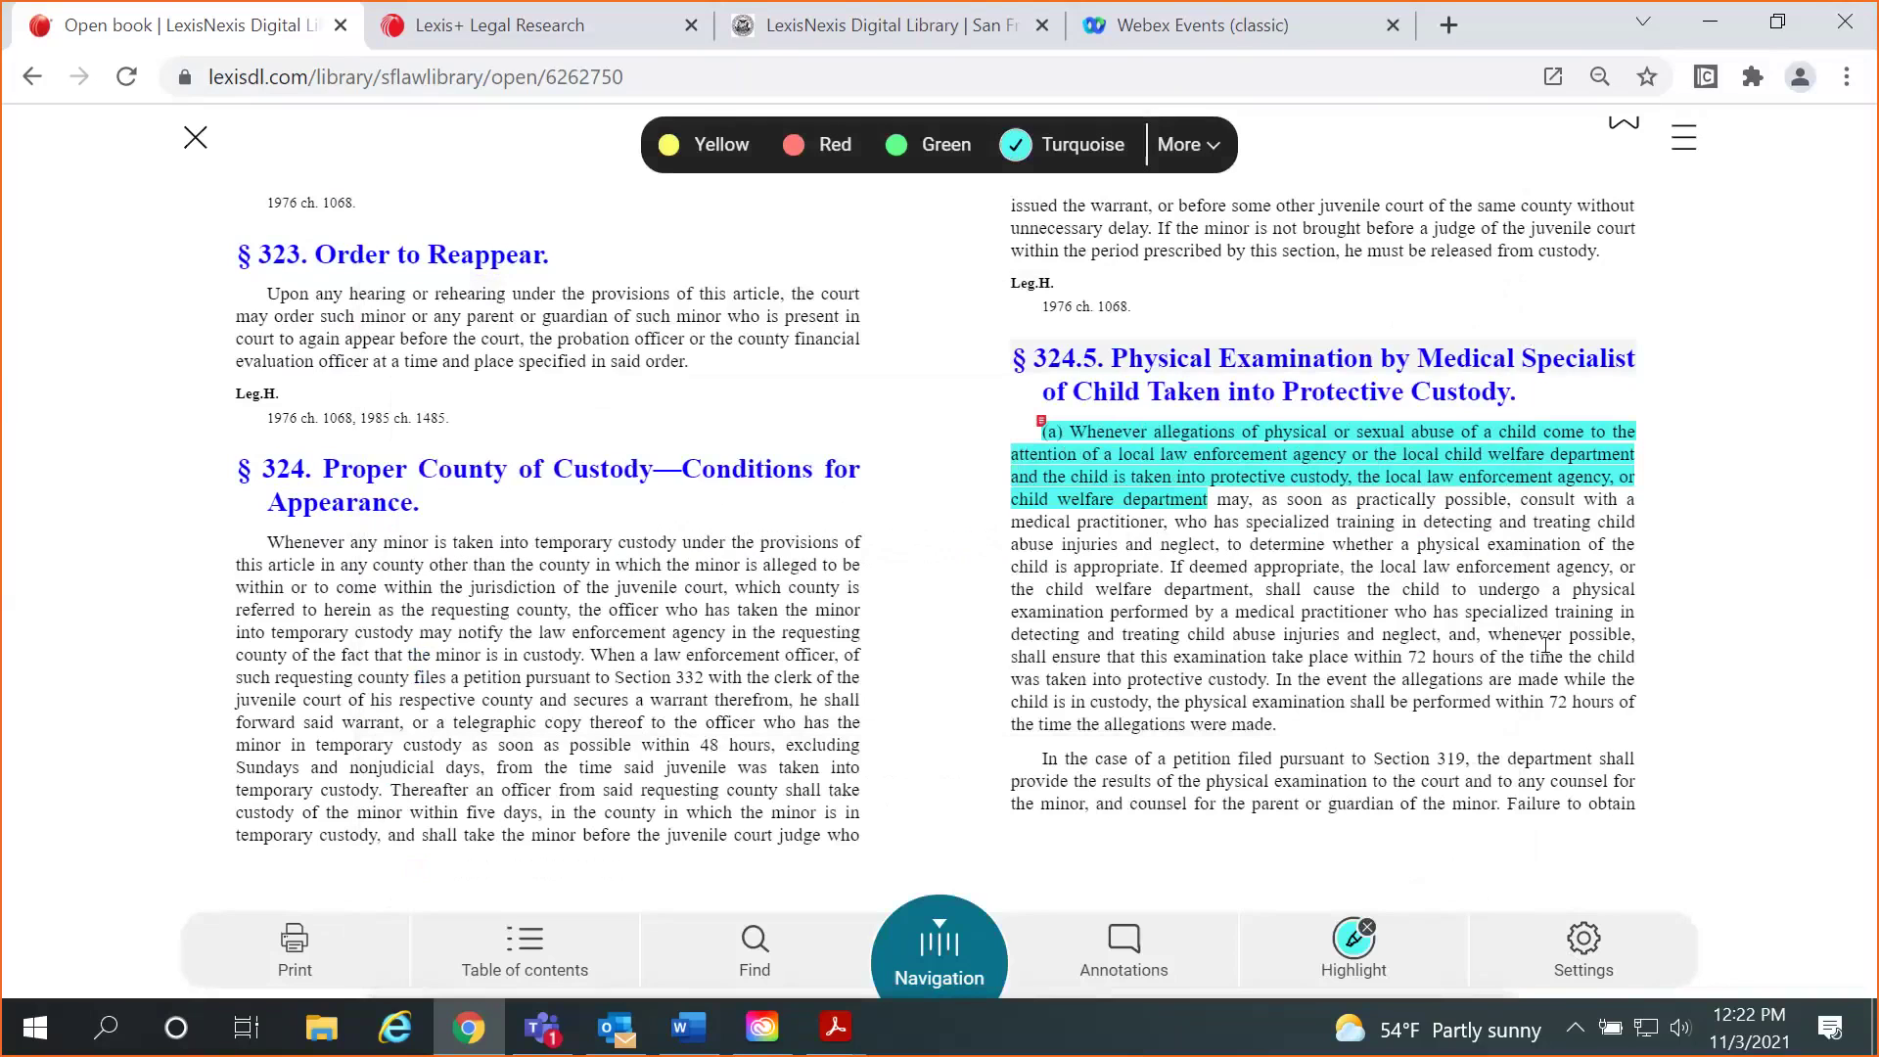
Follow the § 328 link to Section 3027 of the Family Code and view the statute in Lexis+.
scroll(1545, 646, down, 2)
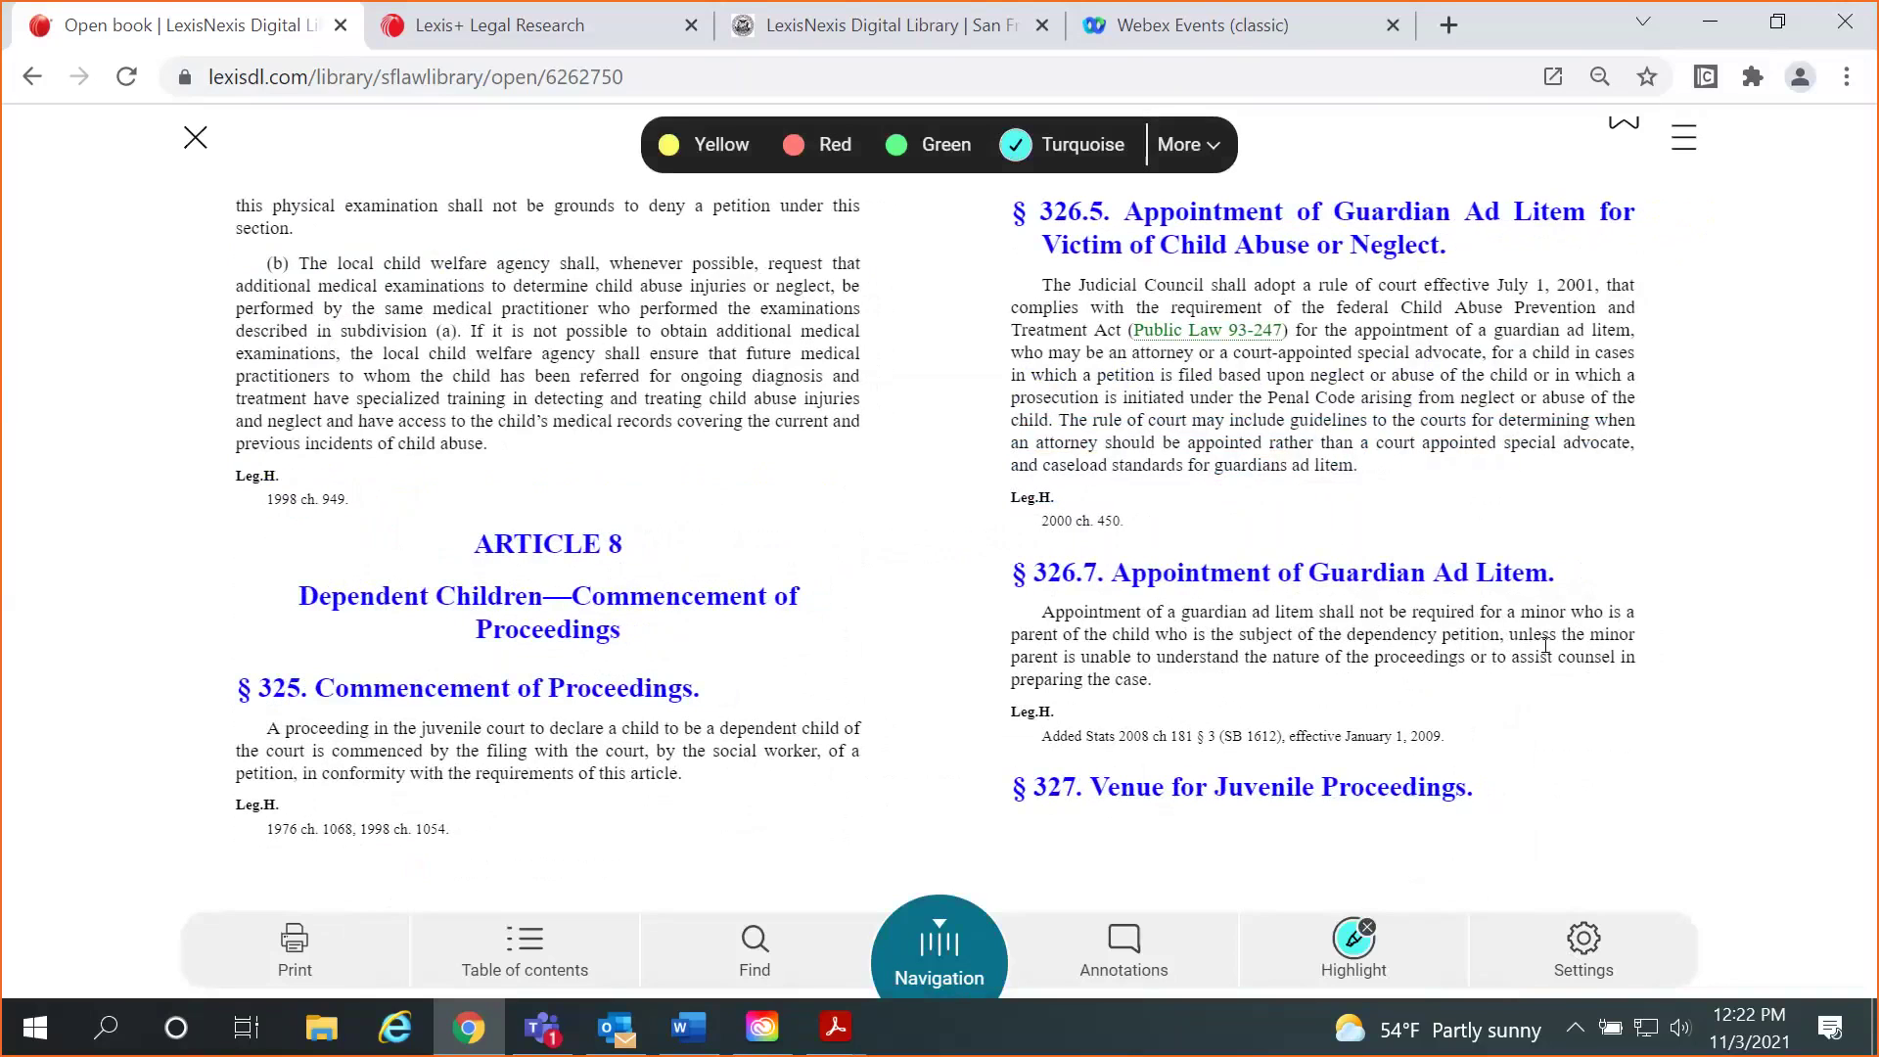
key(Tab)
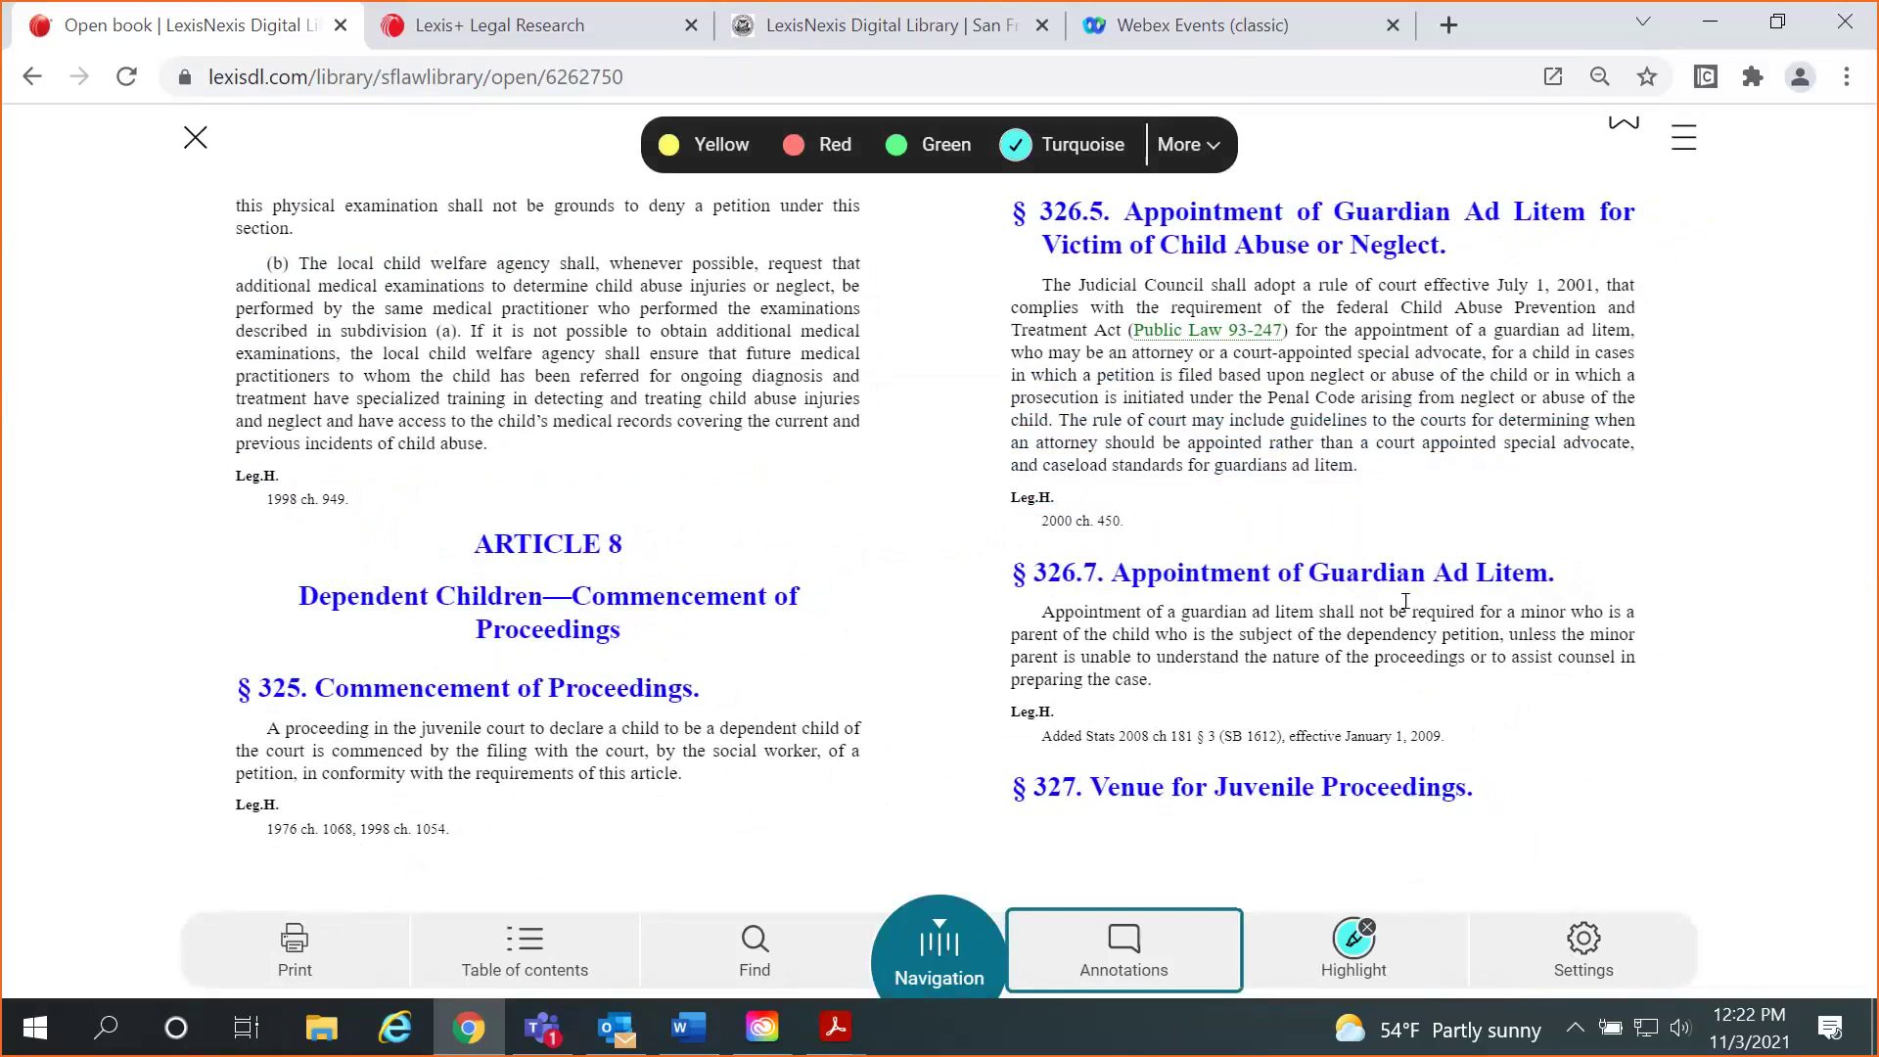
scroll(1405, 601, down, 1)
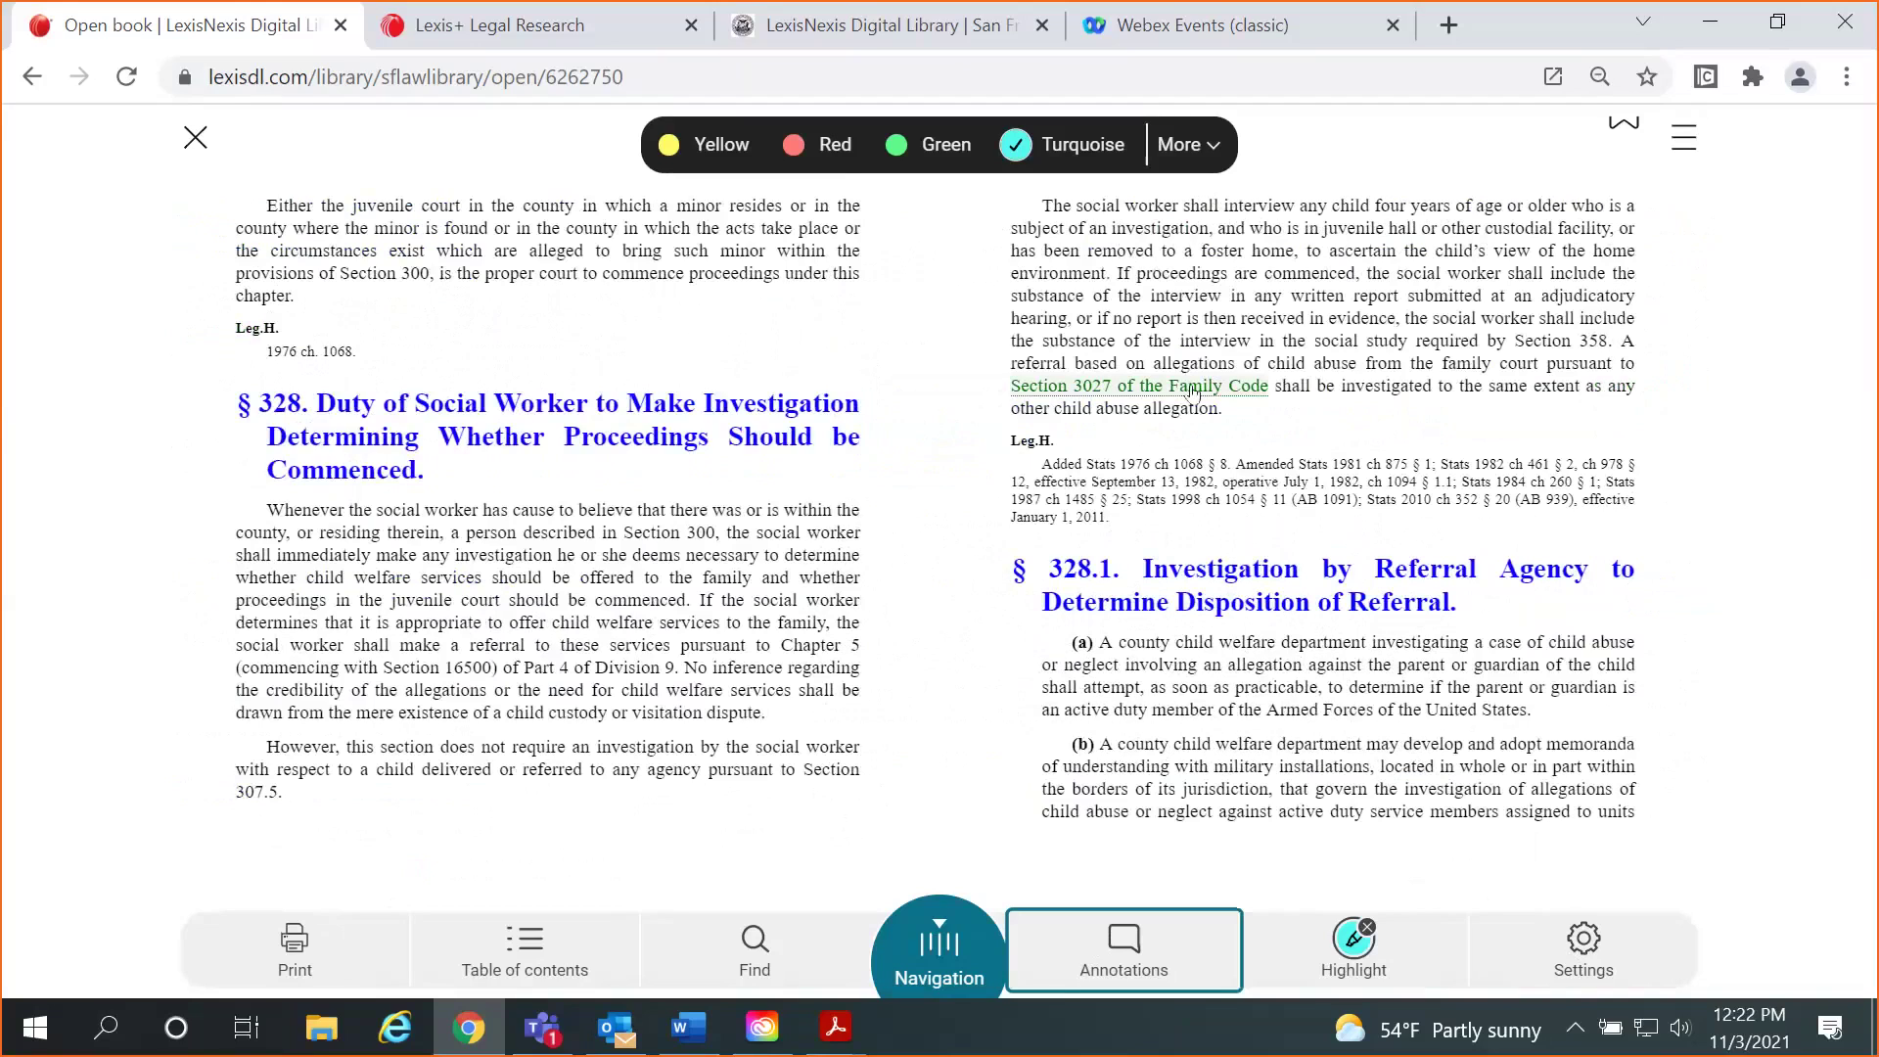
click(1192, 387)
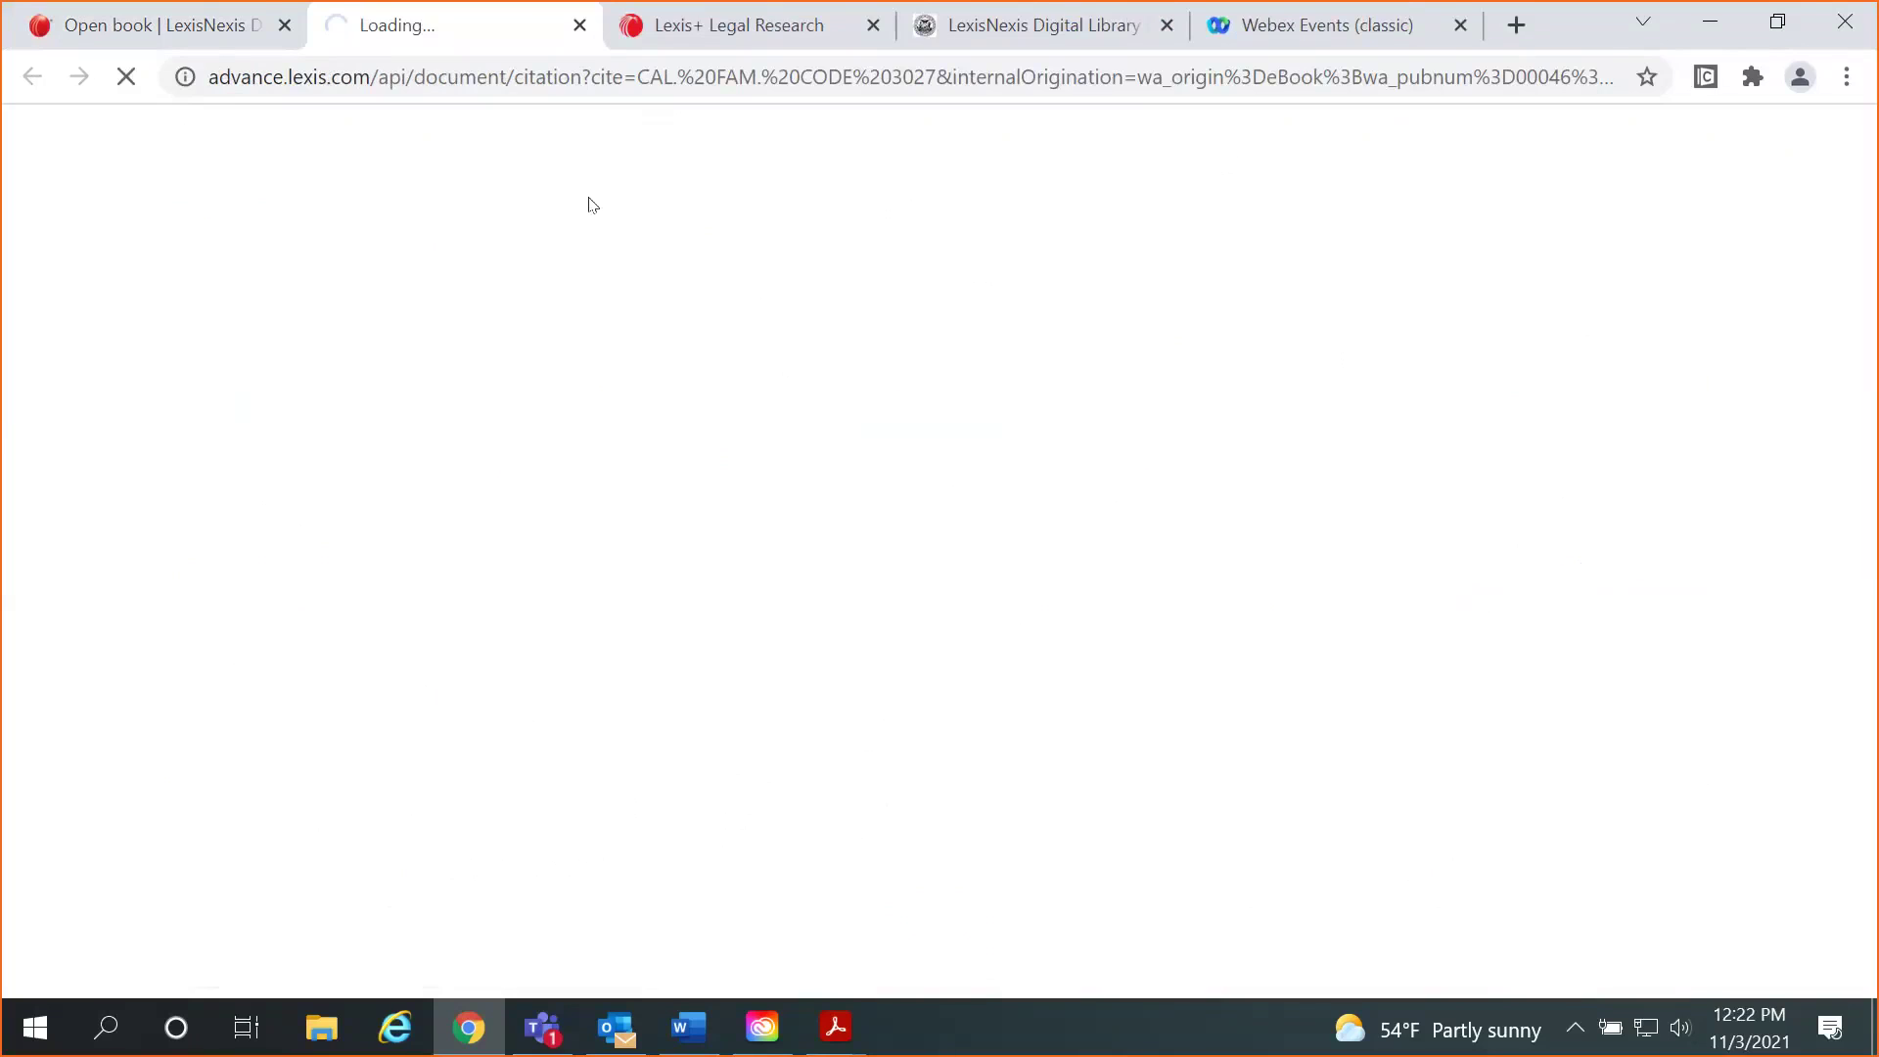
click(210, 43)
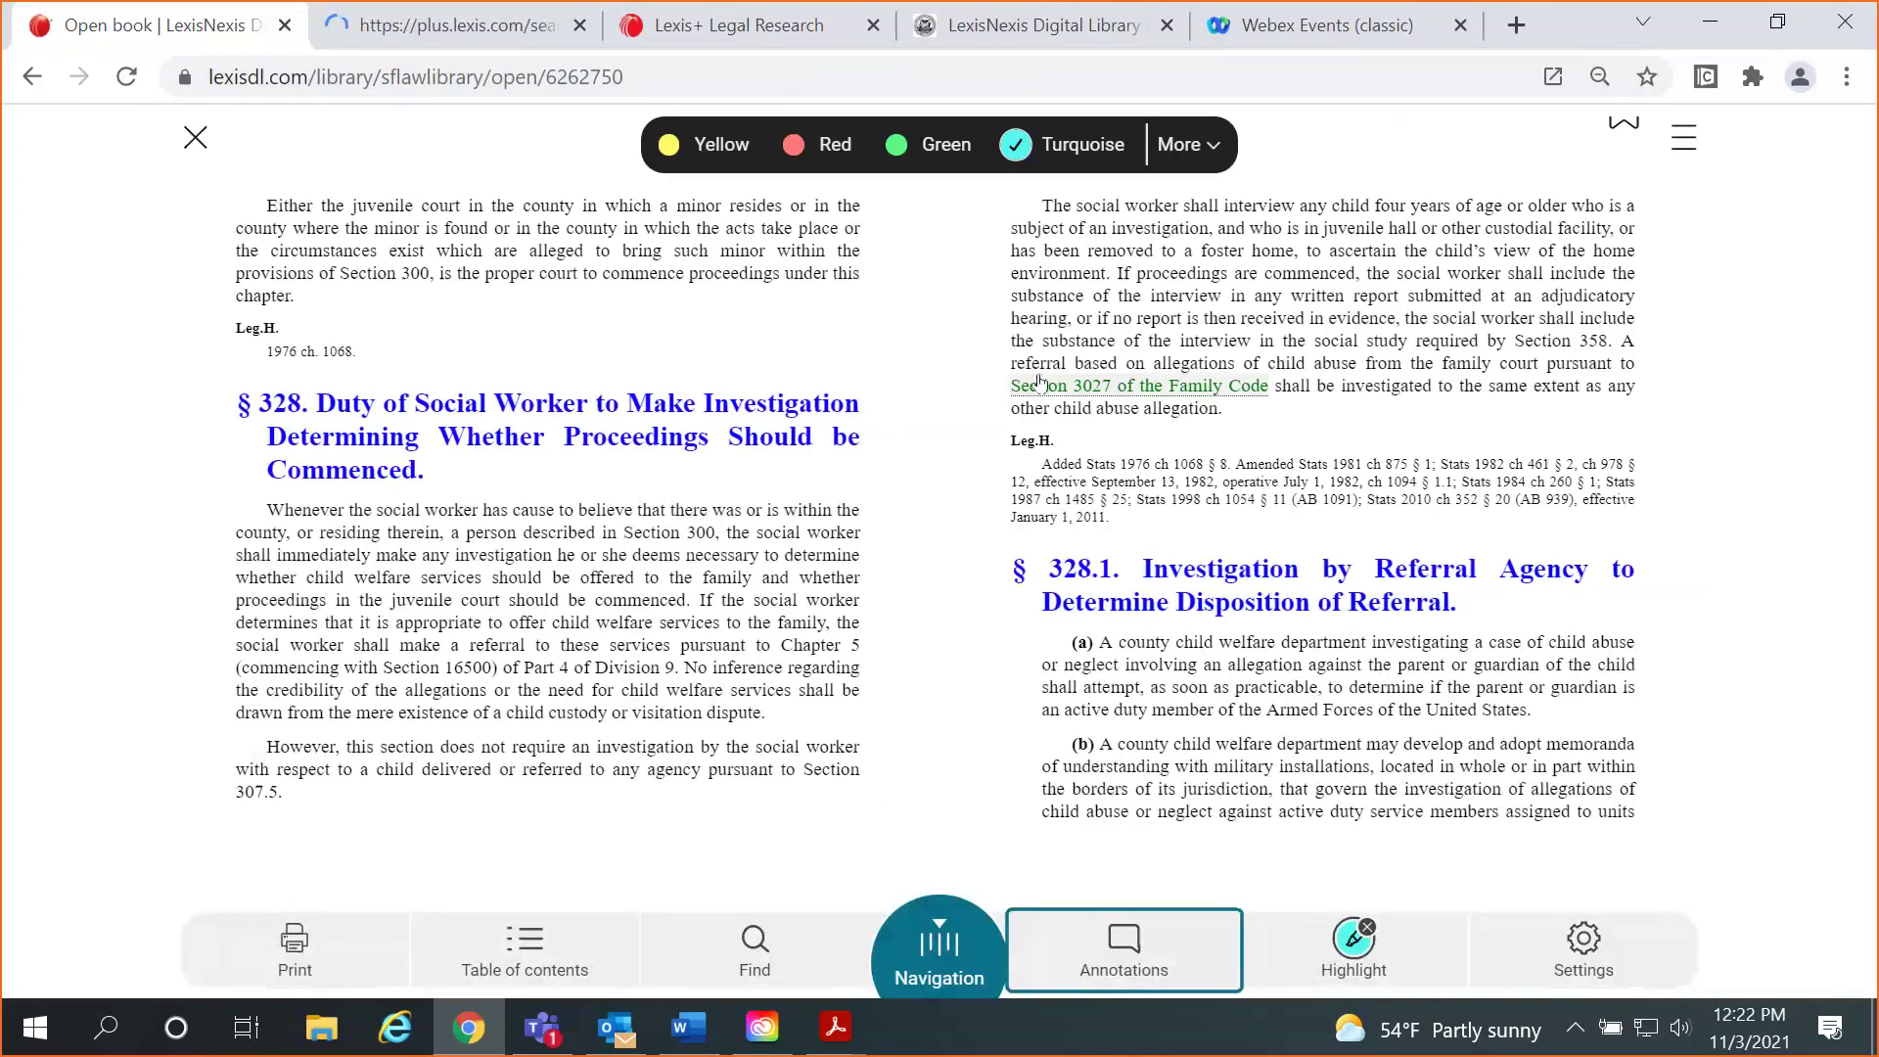
click(503, 36)
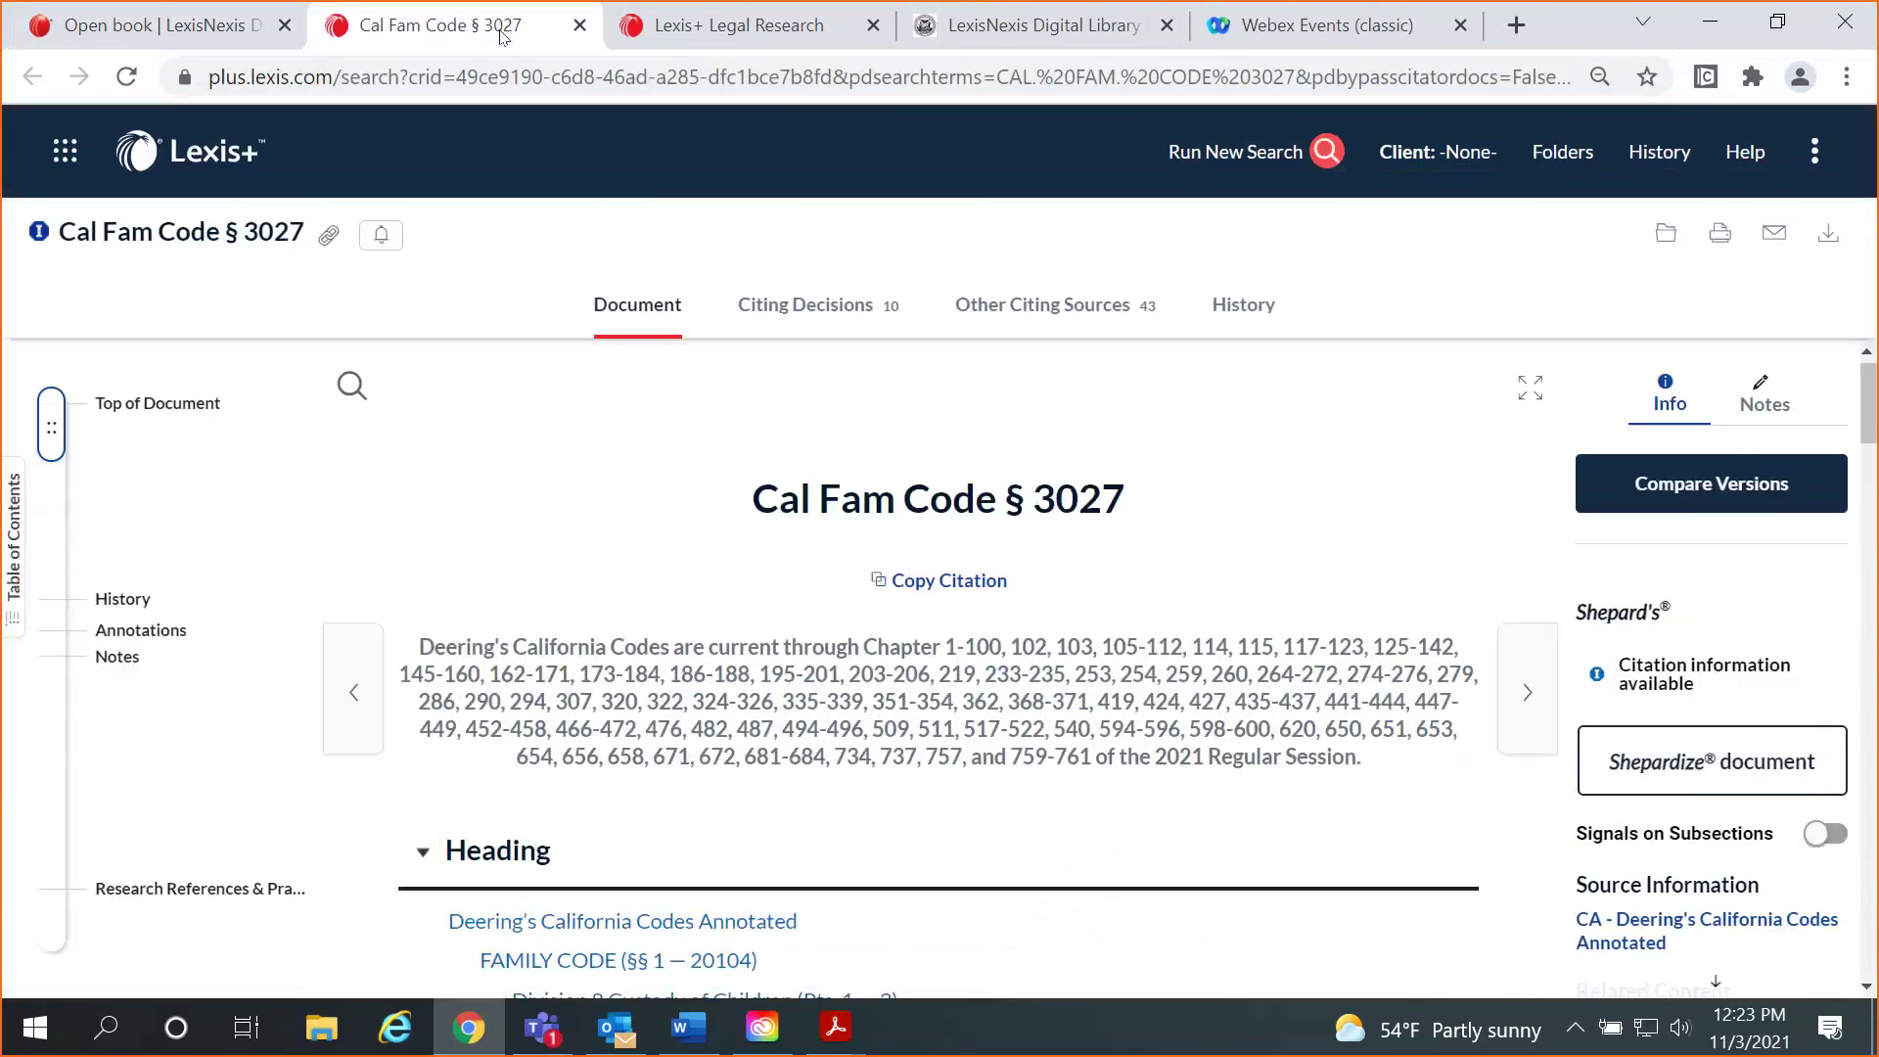
Close the juvenile courts book and return the borrowed title early from the personal book history.
click(170, 25)
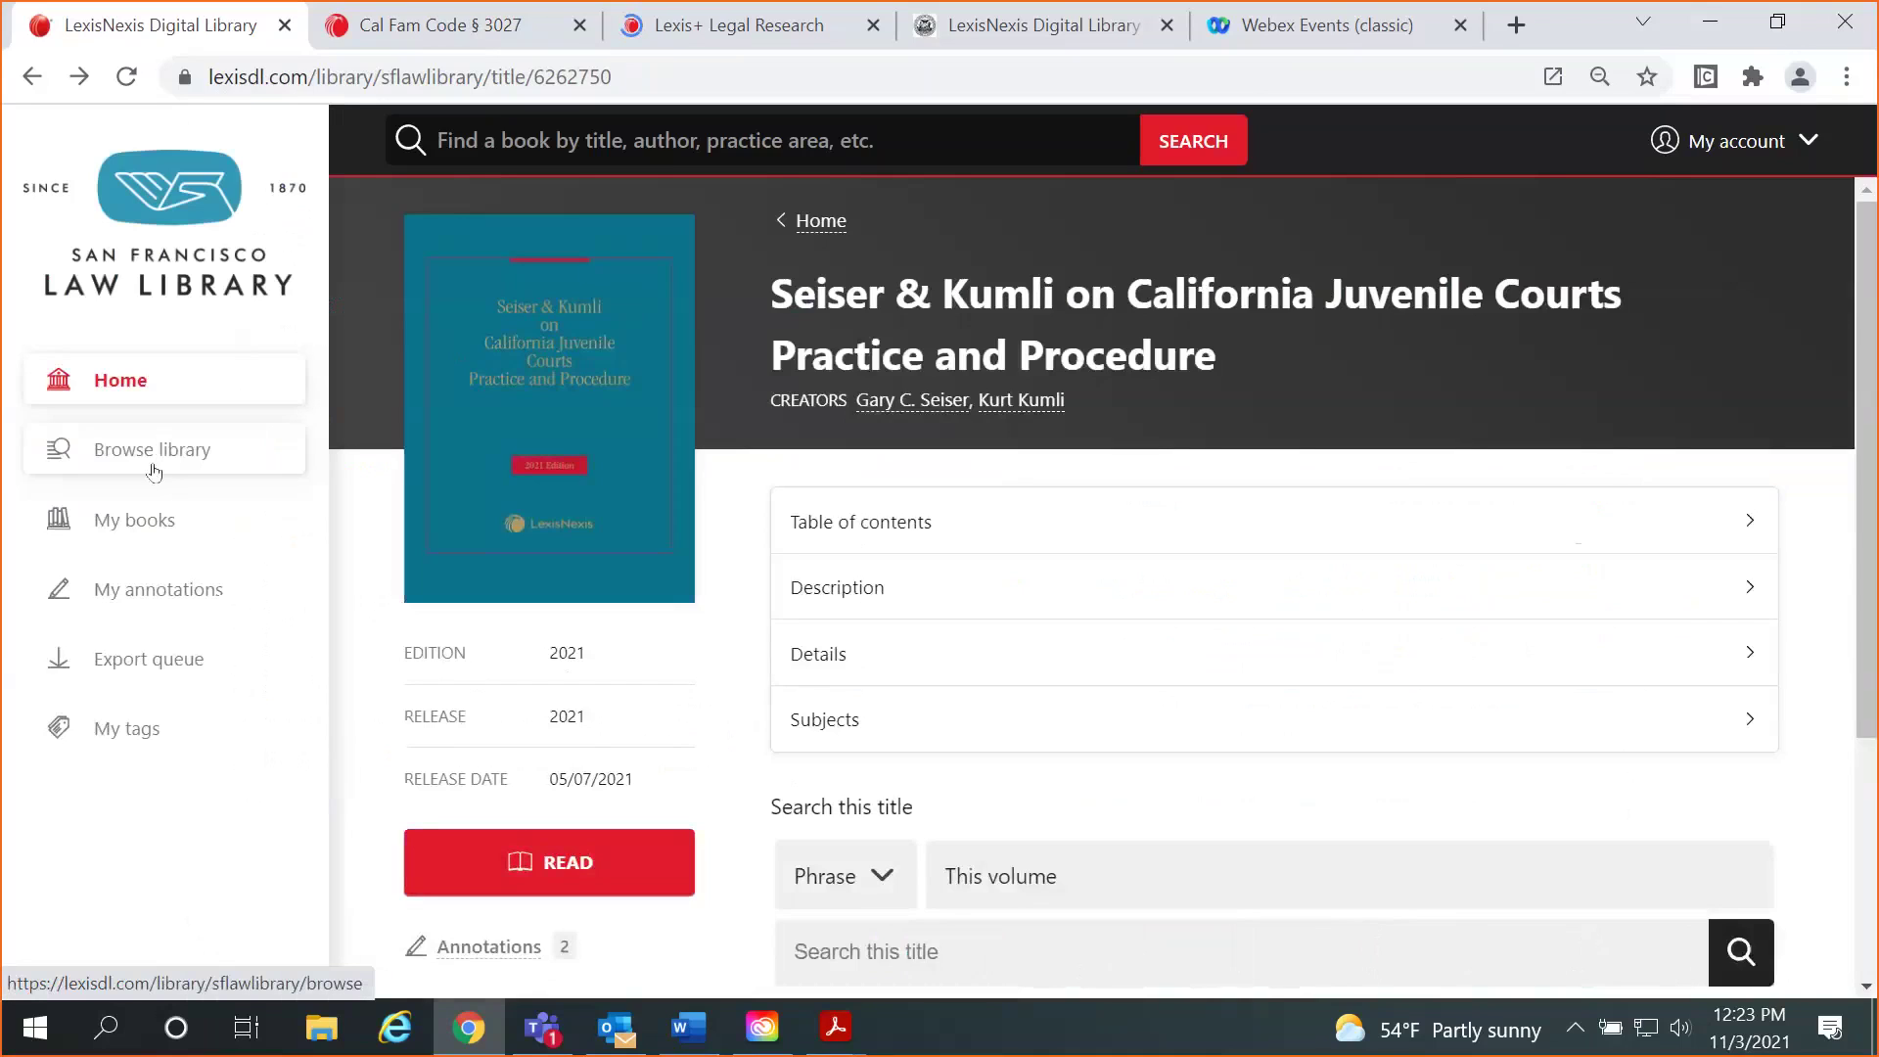
click(168, 527)
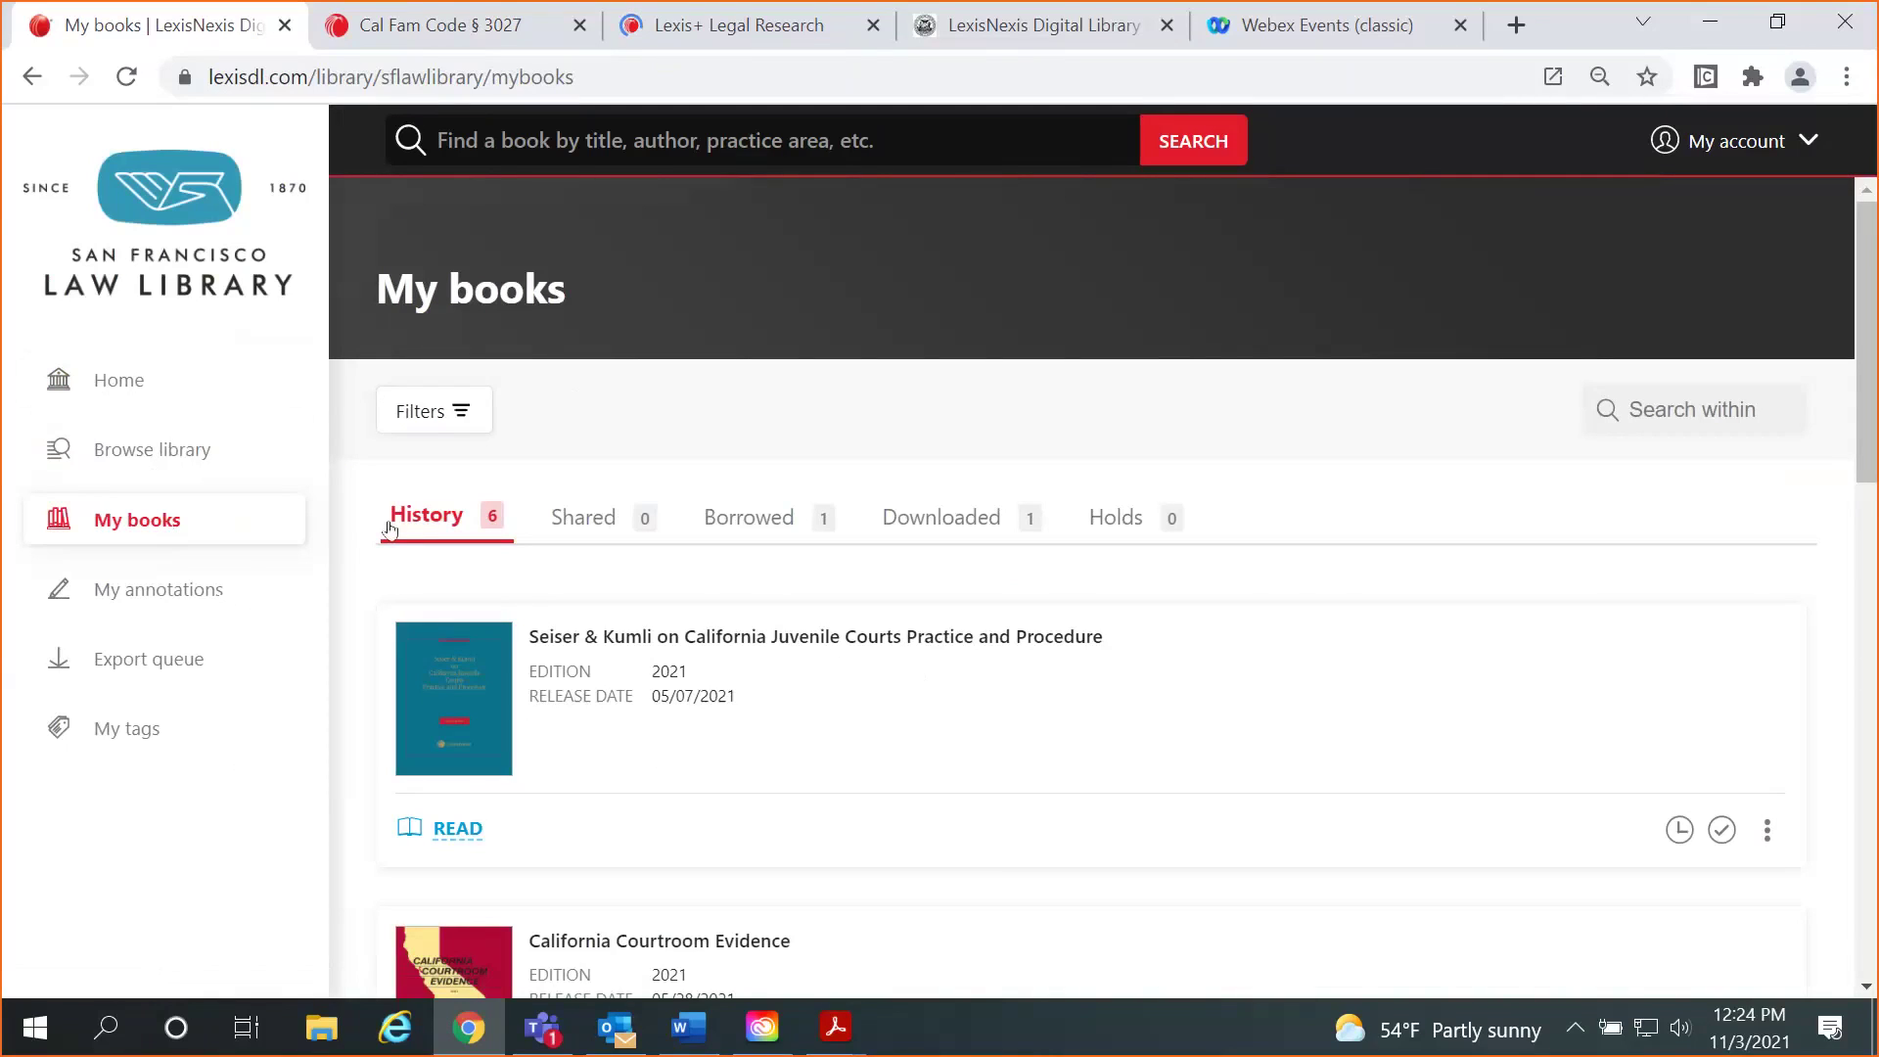
click(1678, 832)
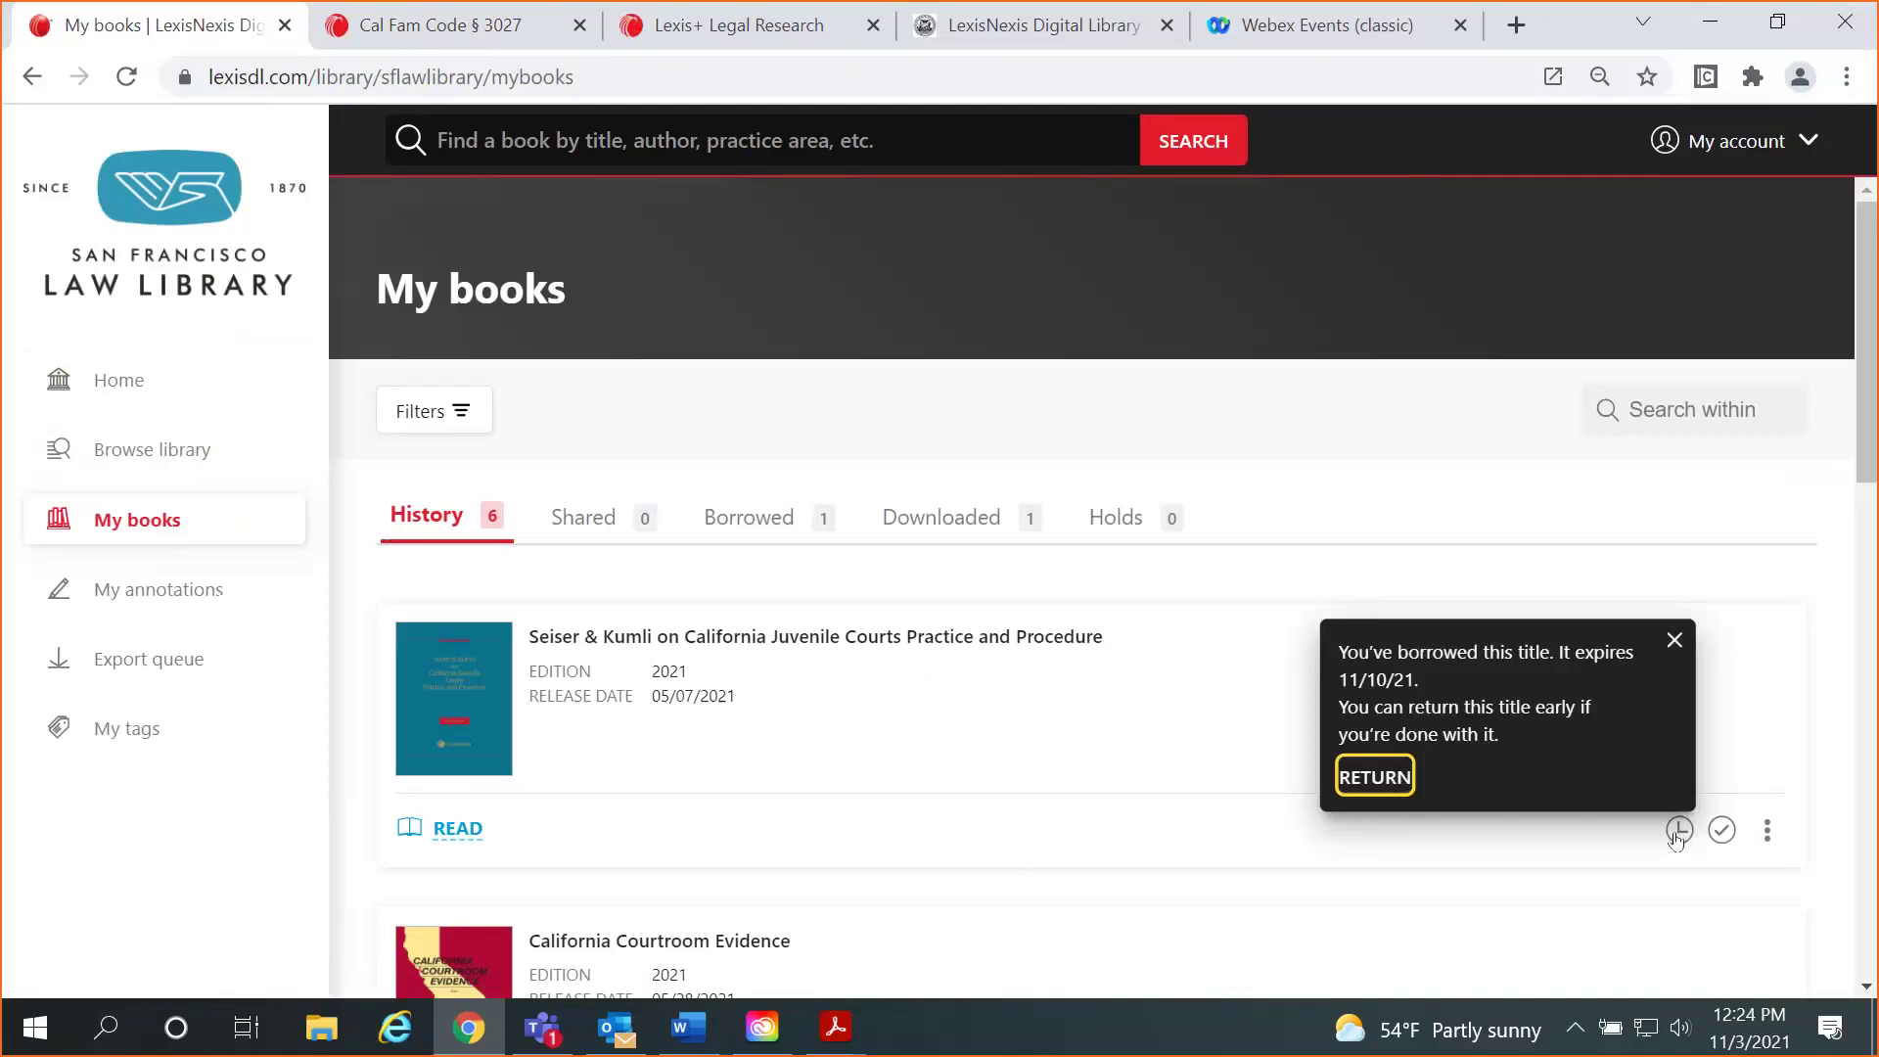
click(1378, 783)
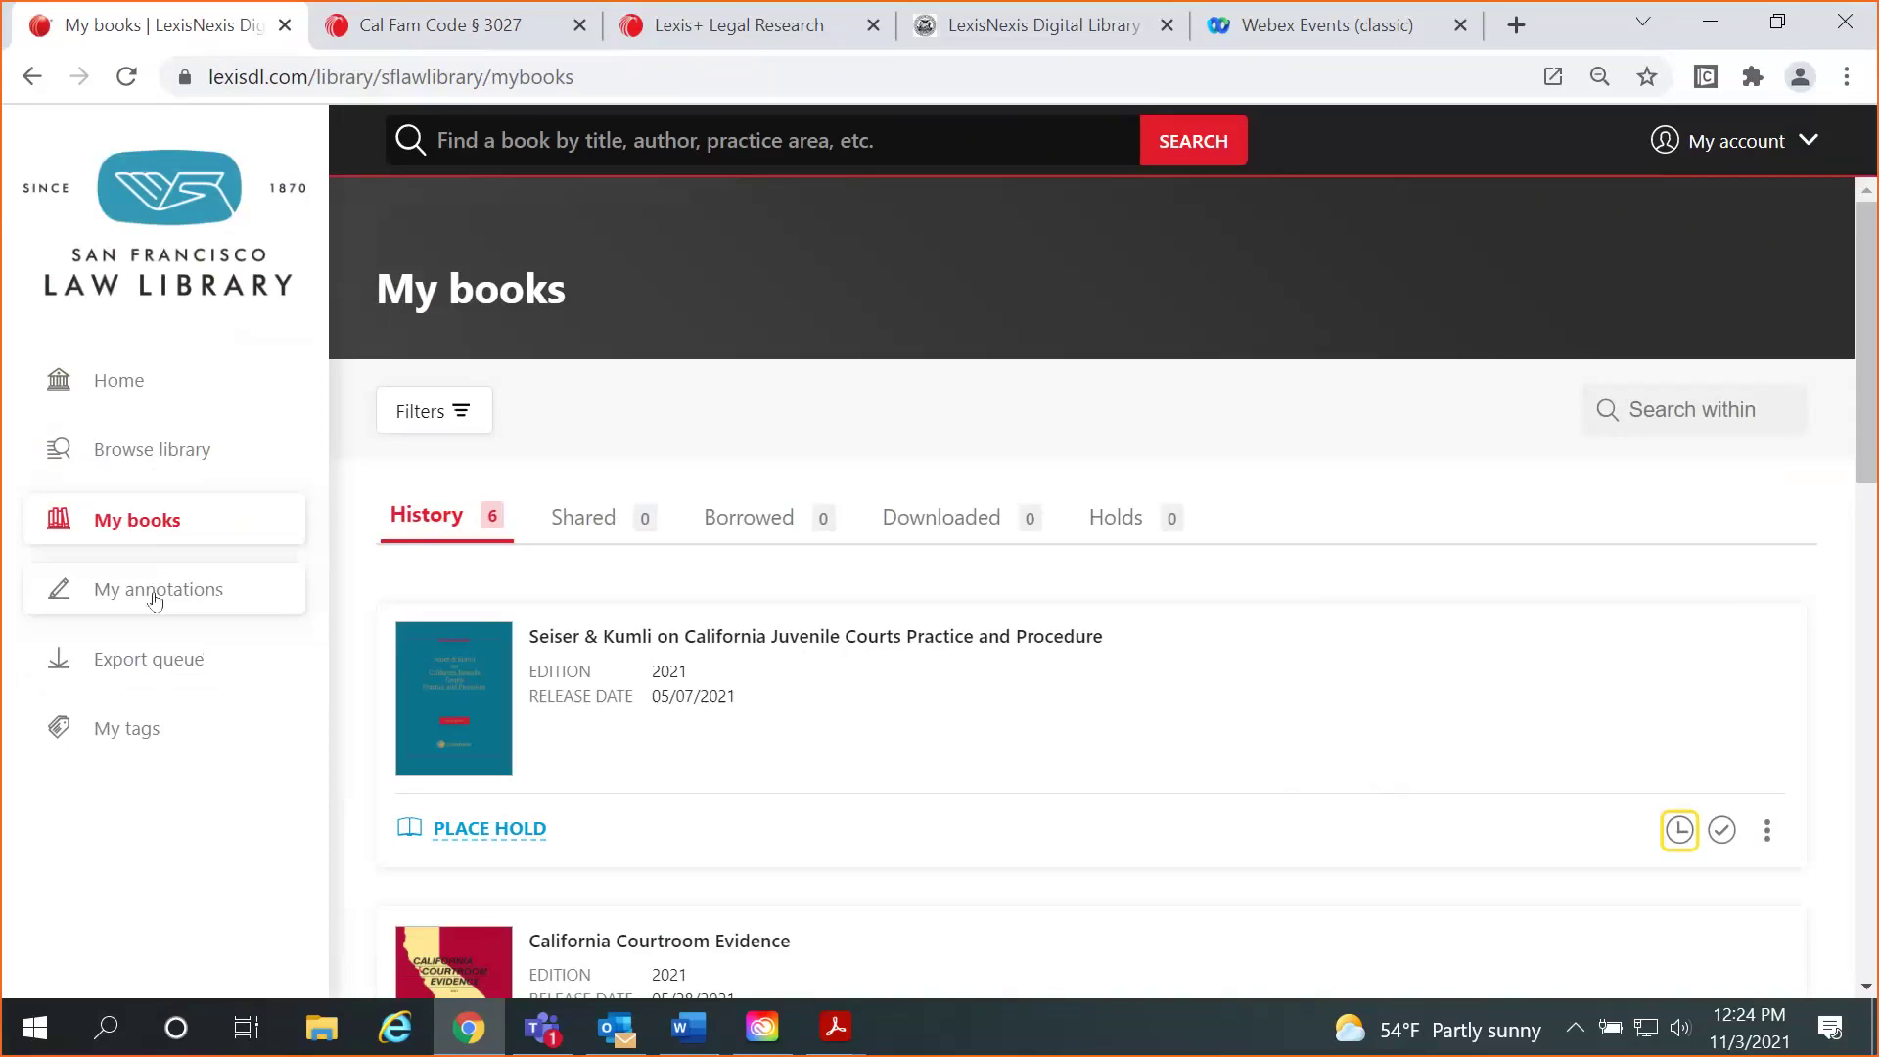
Look over the saved tags and the Seiser & Kumli annotations, including the export options for a single annotation.
click(127, 740)
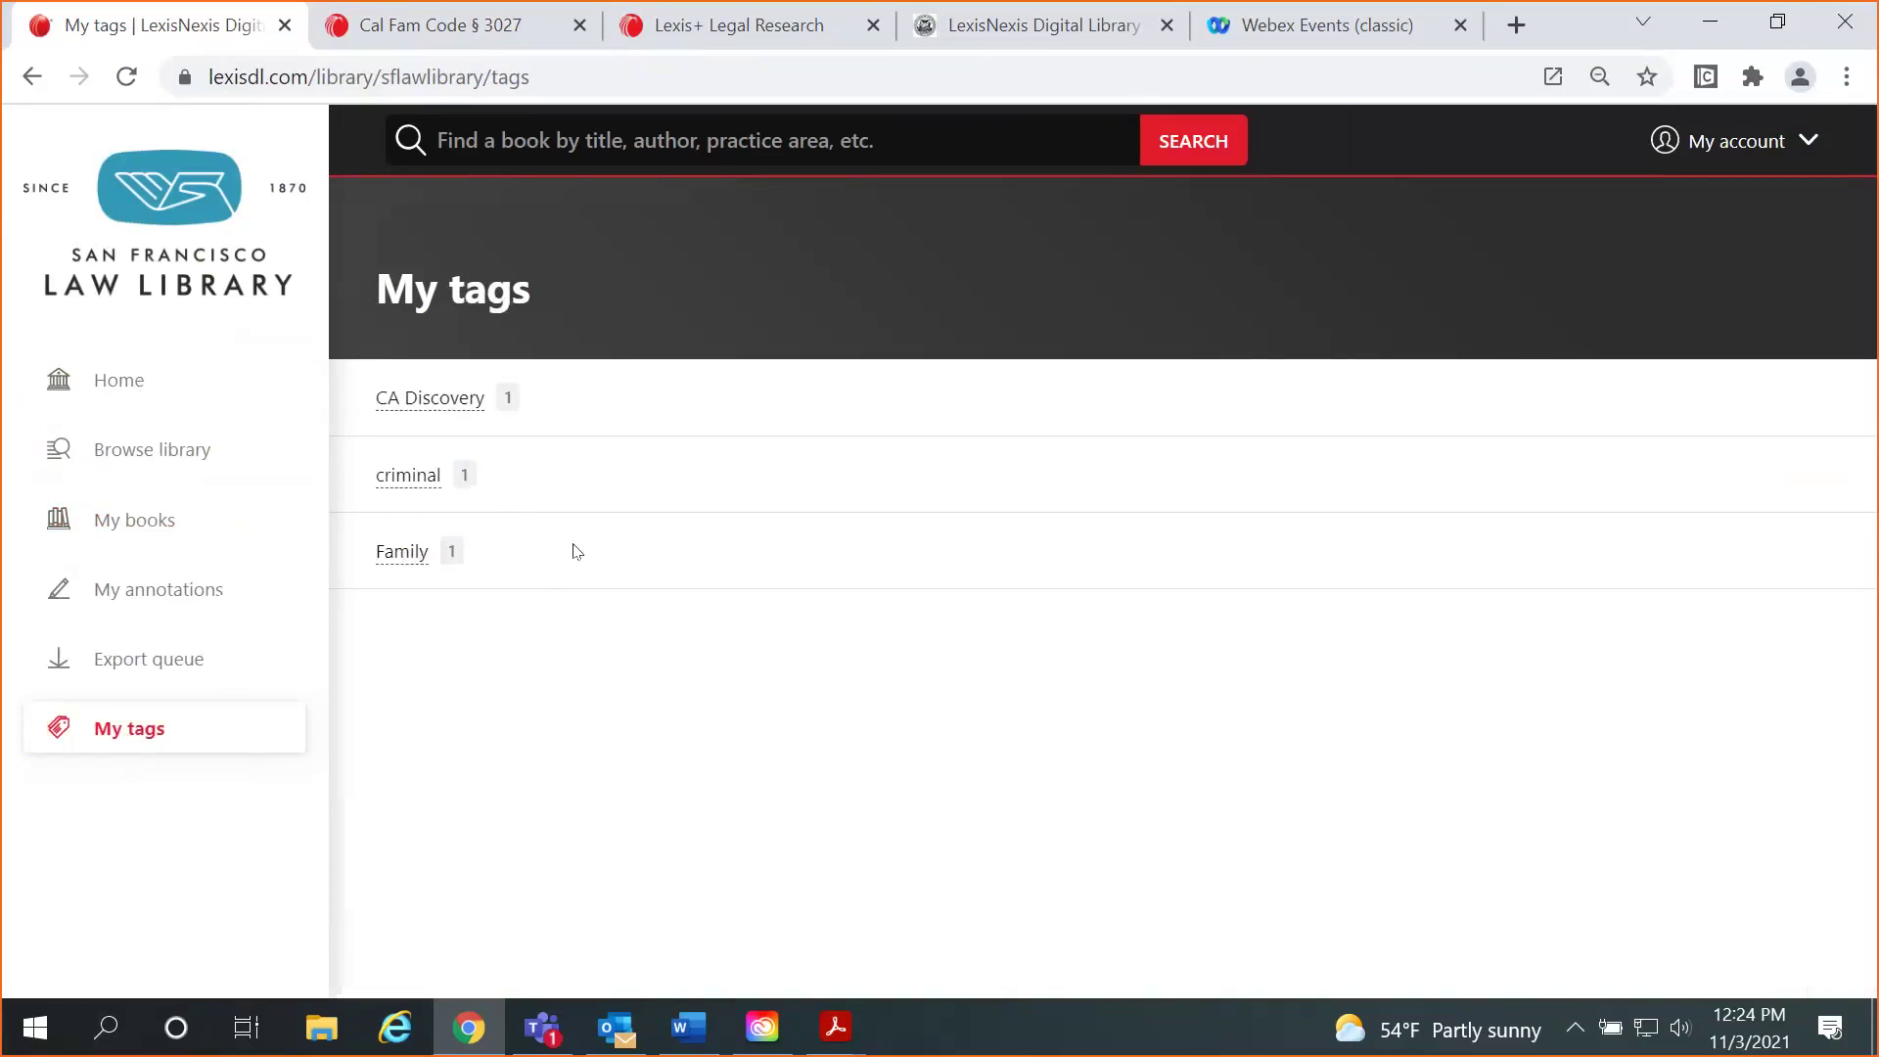
click(150, 591)
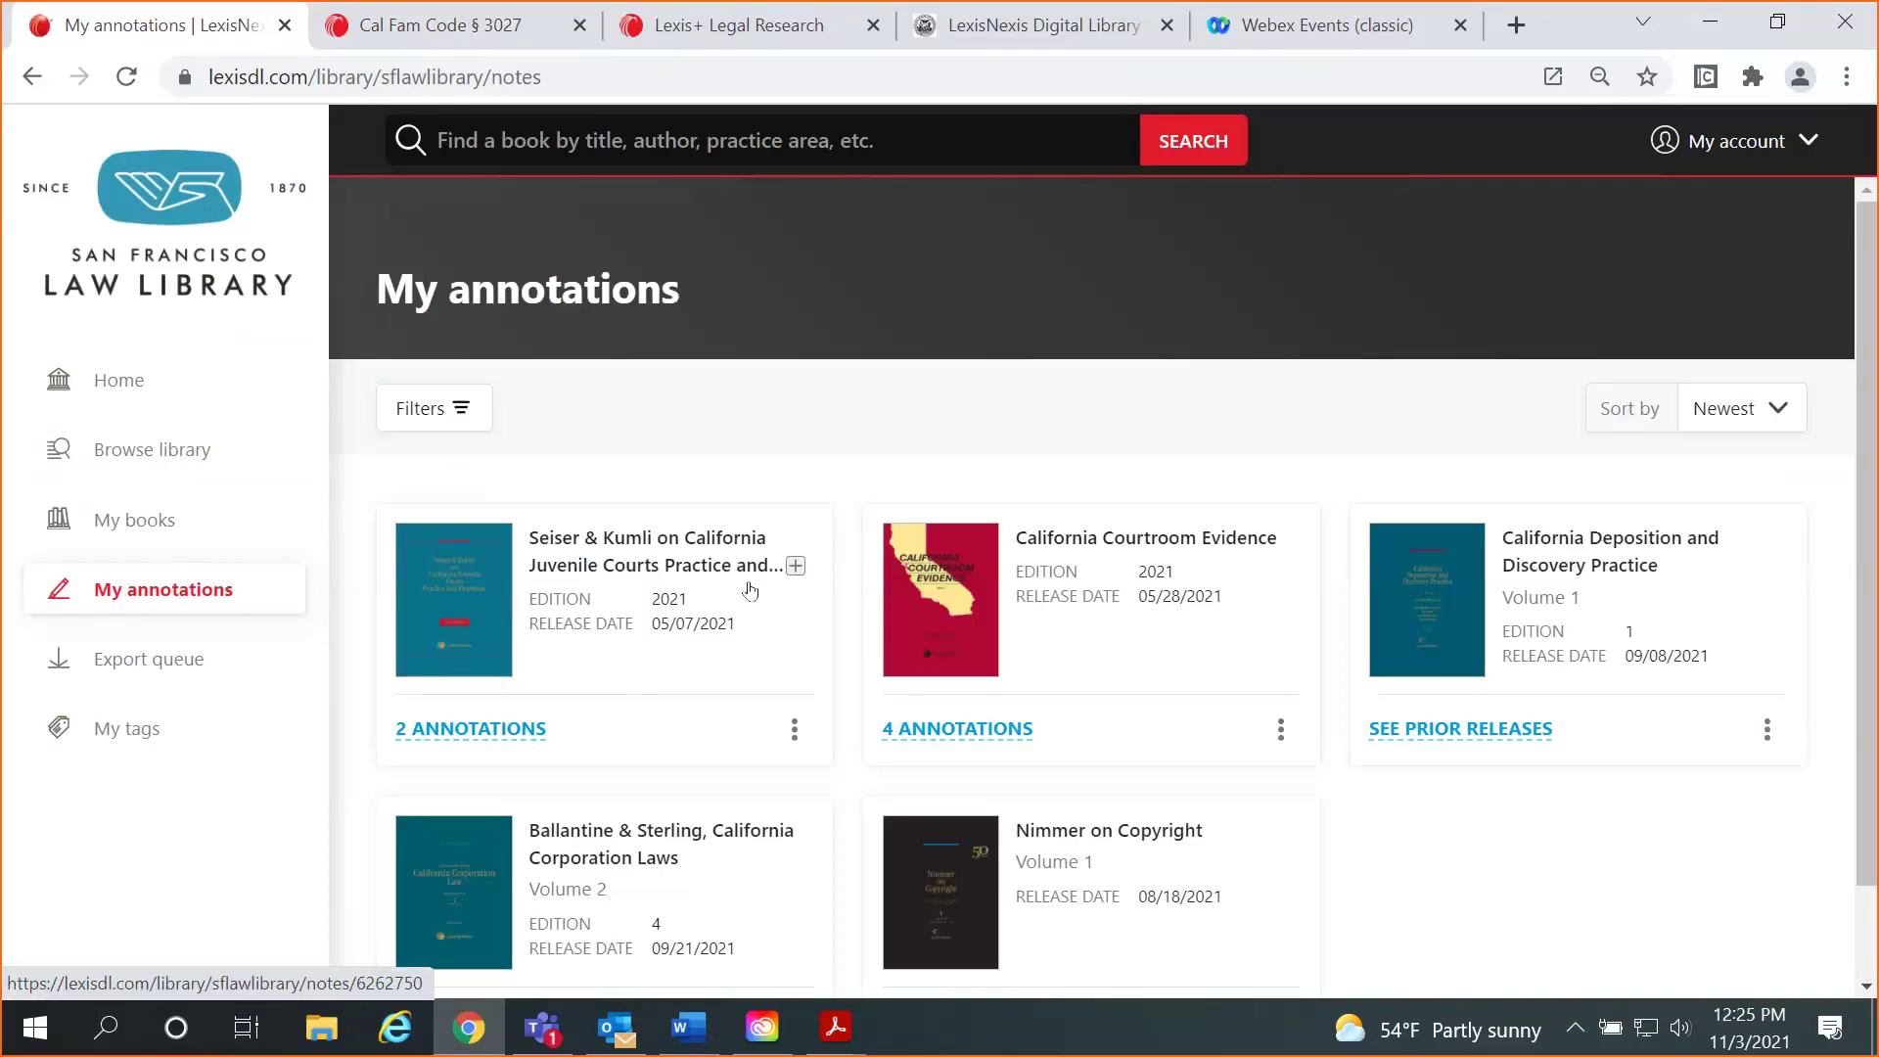
click(460, 732)
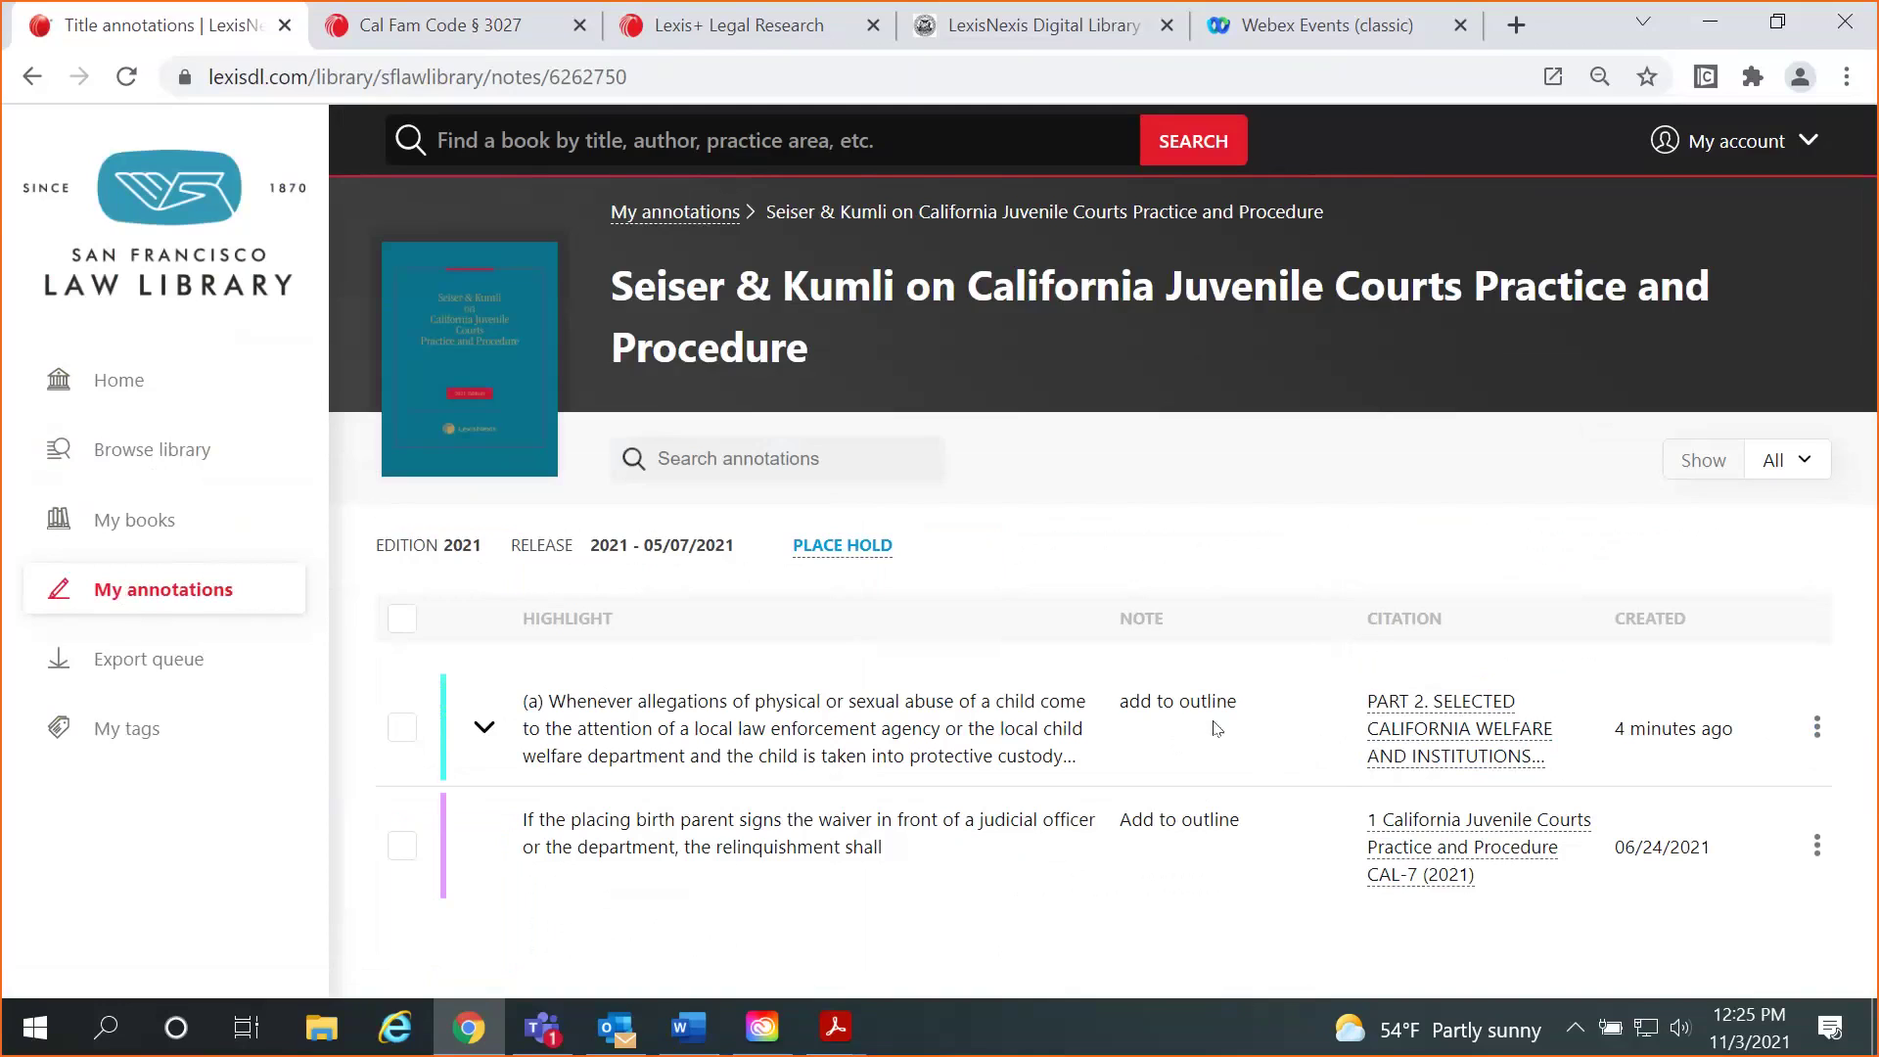
click(1813, 734)
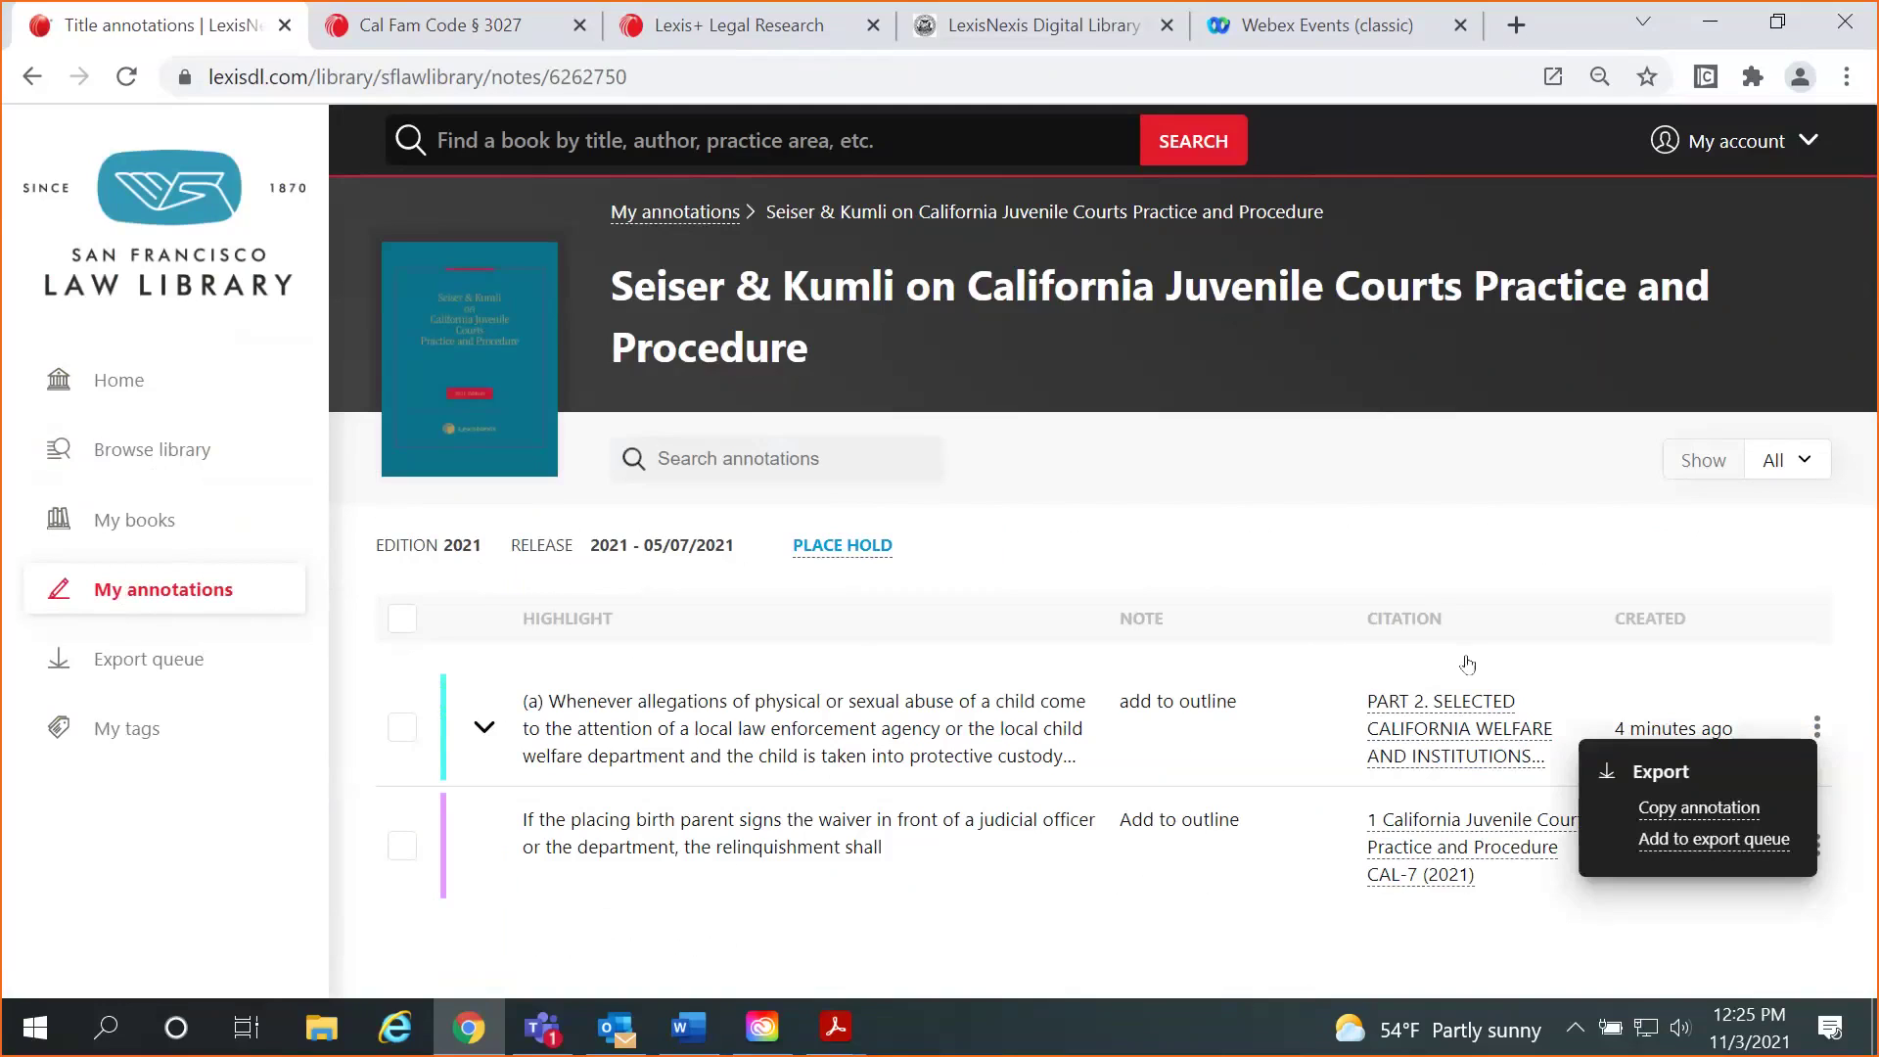
click(476, 660)
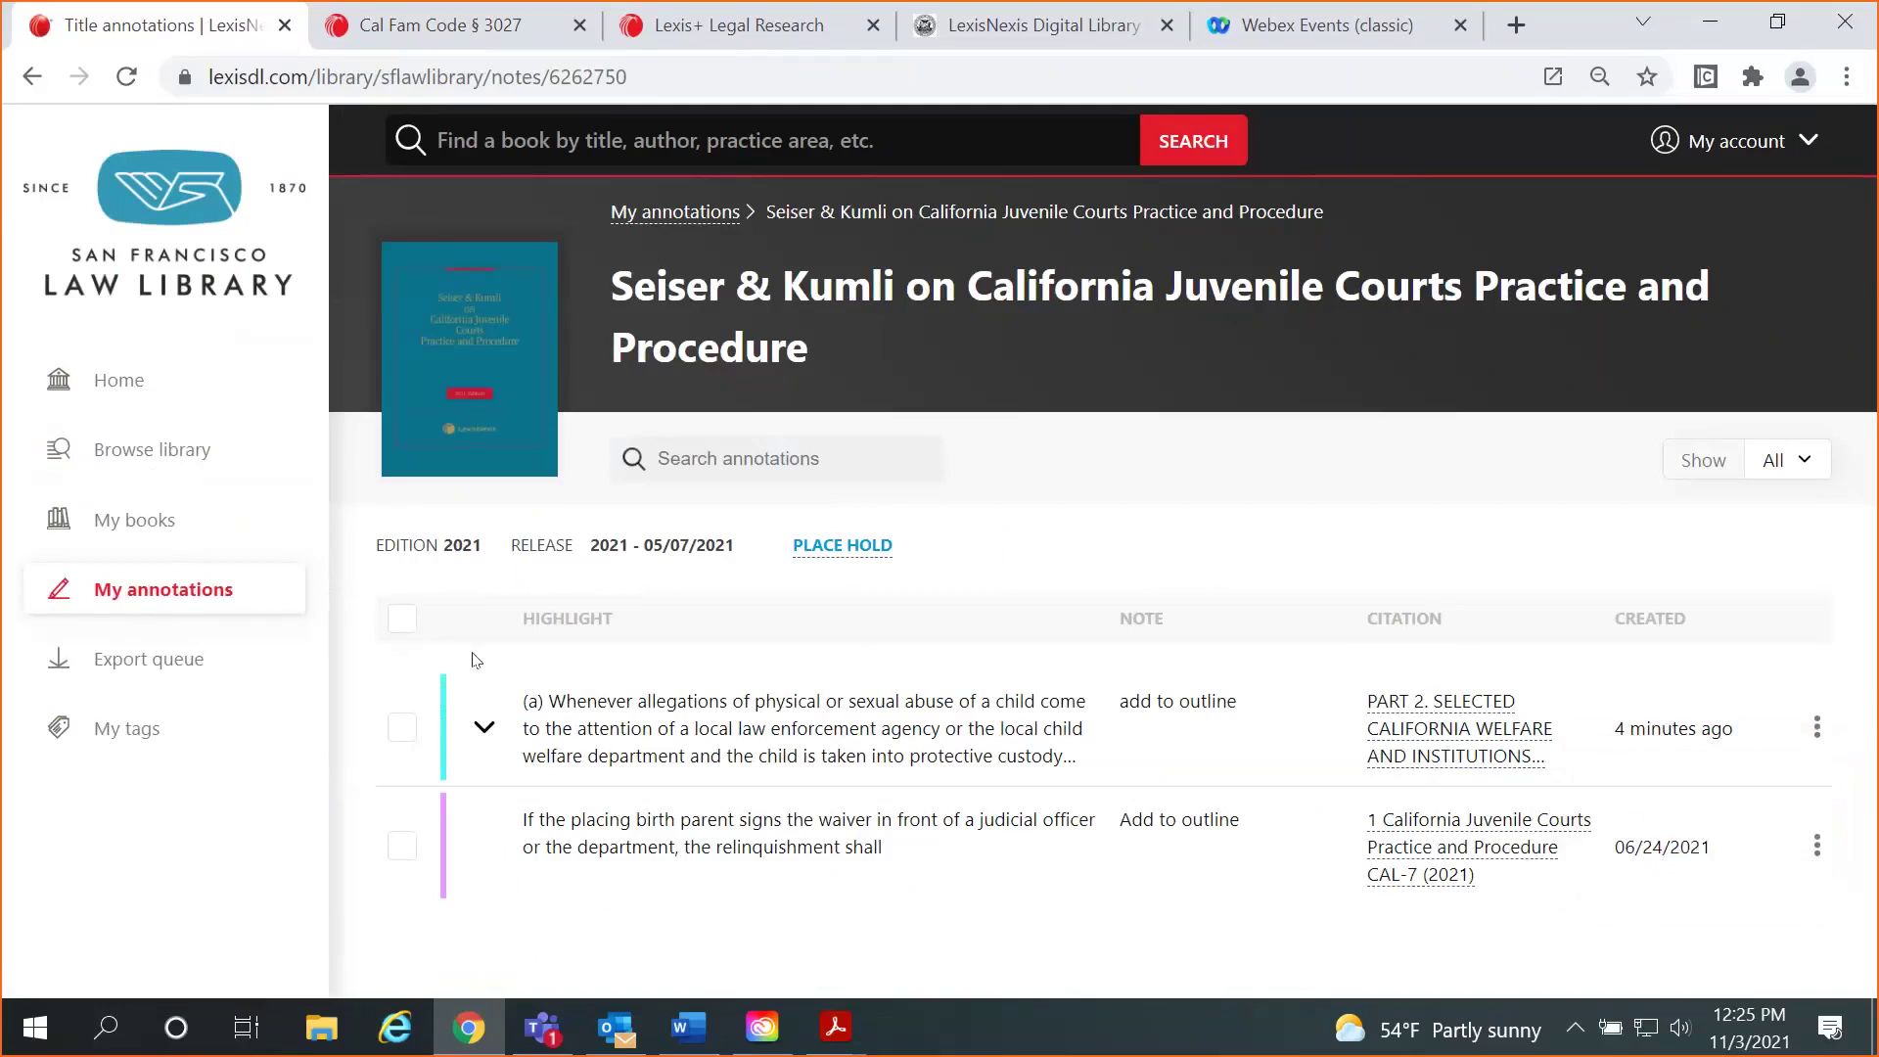
Add all of the Seiser & Kumli annotations to the export queue and open the queue.
click(402, 618)
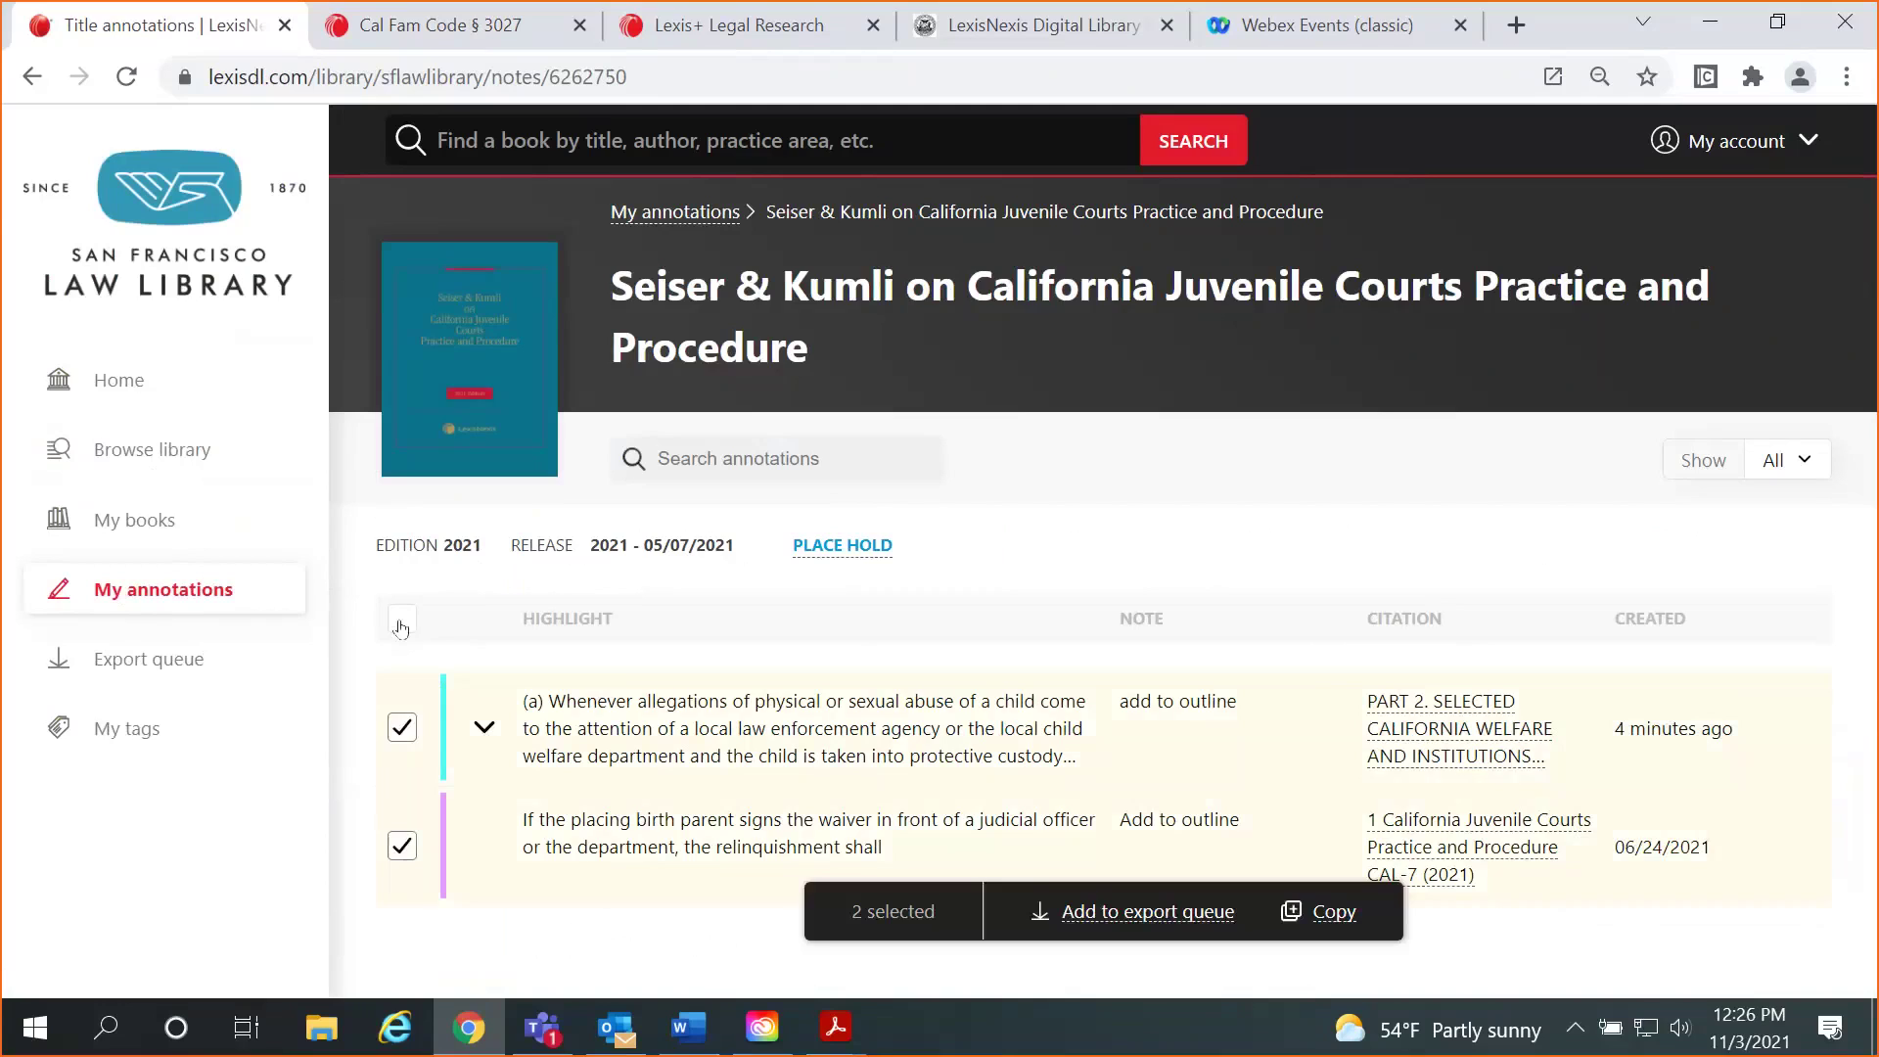
click(1152, 918)
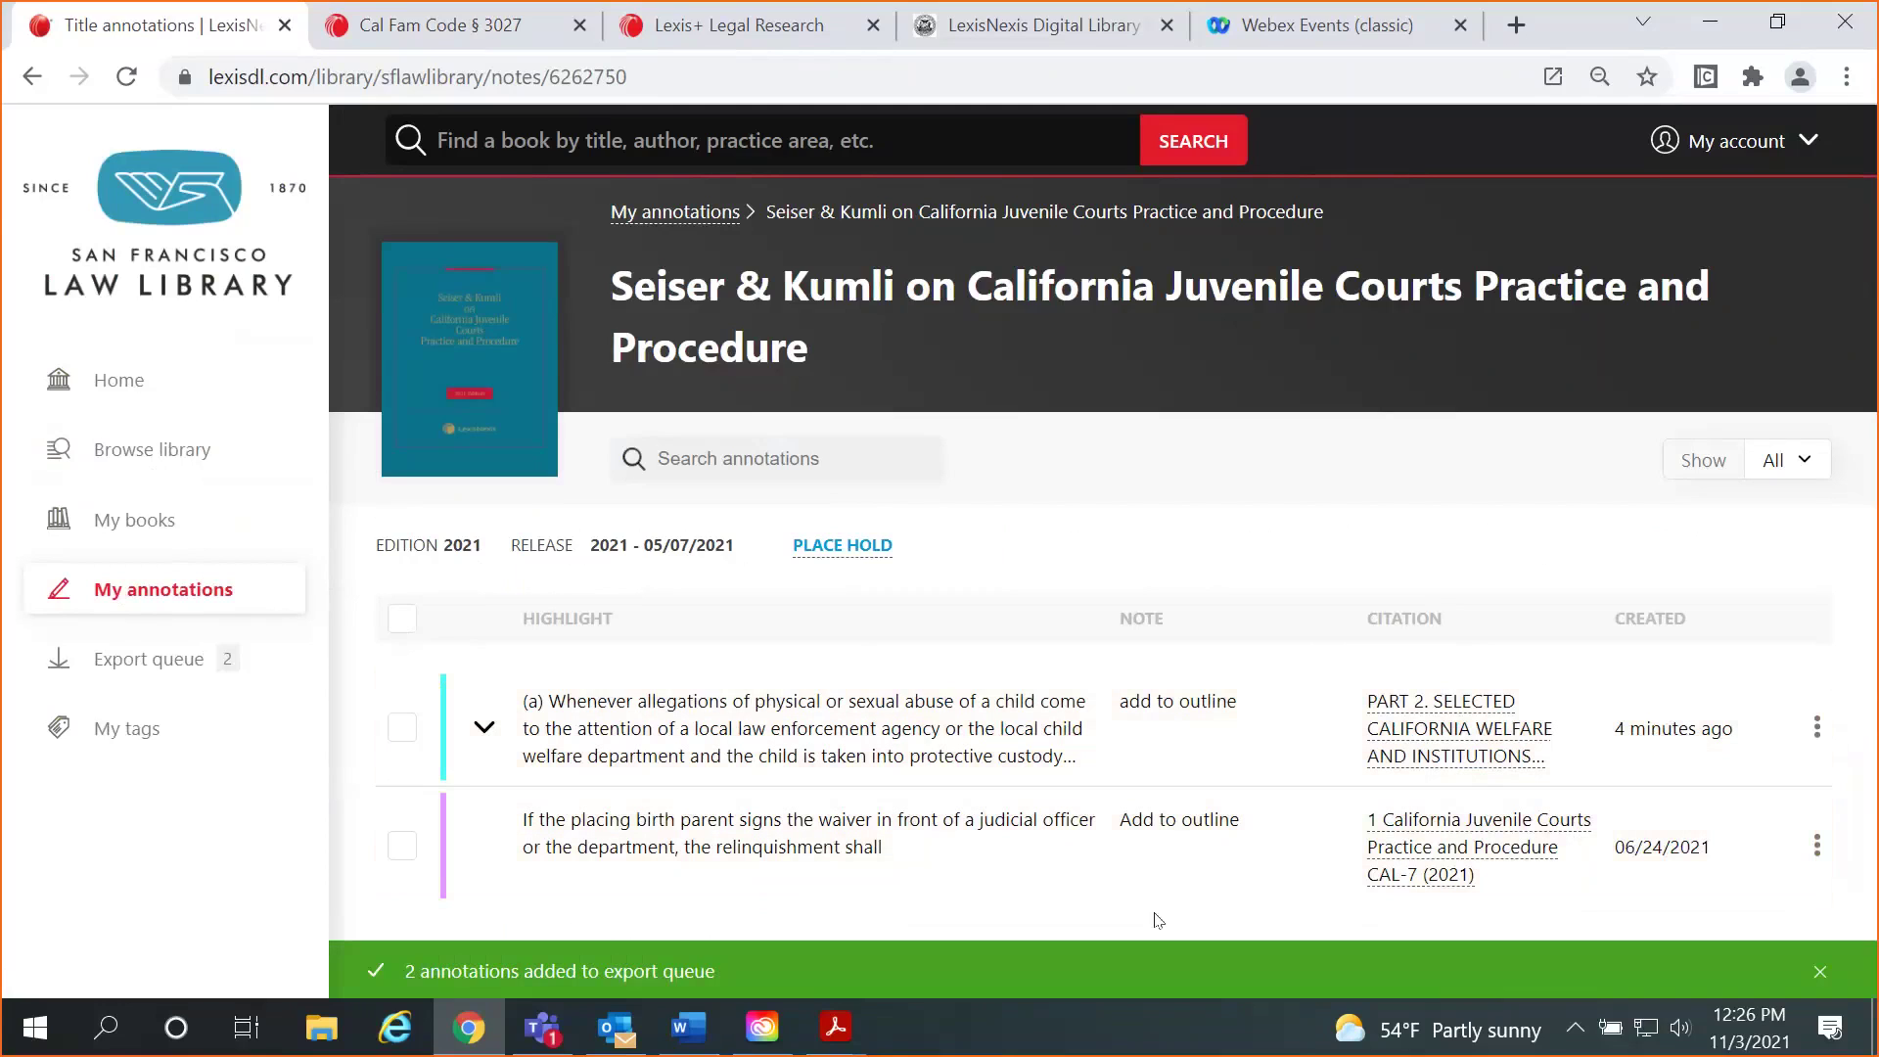
click(141, 669)
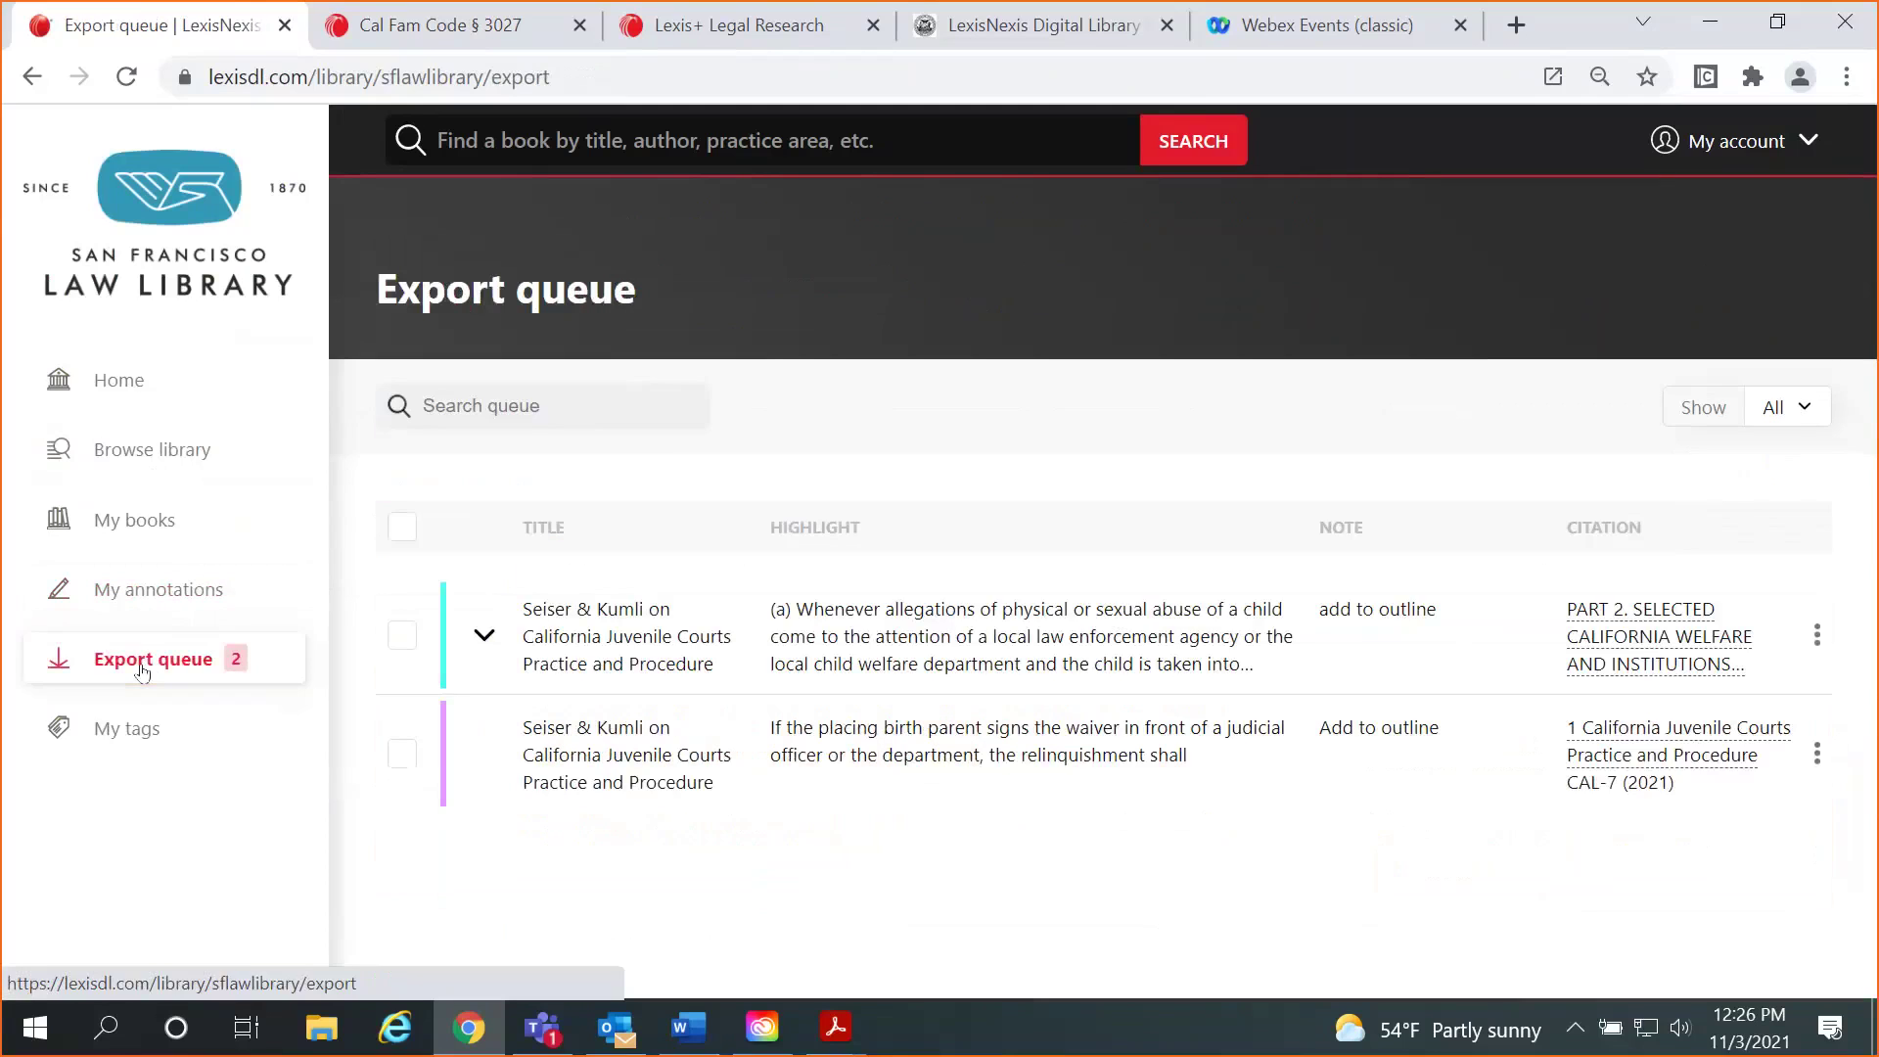
Add all of the California Courtroom Evidence annotations to the export queue and return to the queue.
click(179, 589)
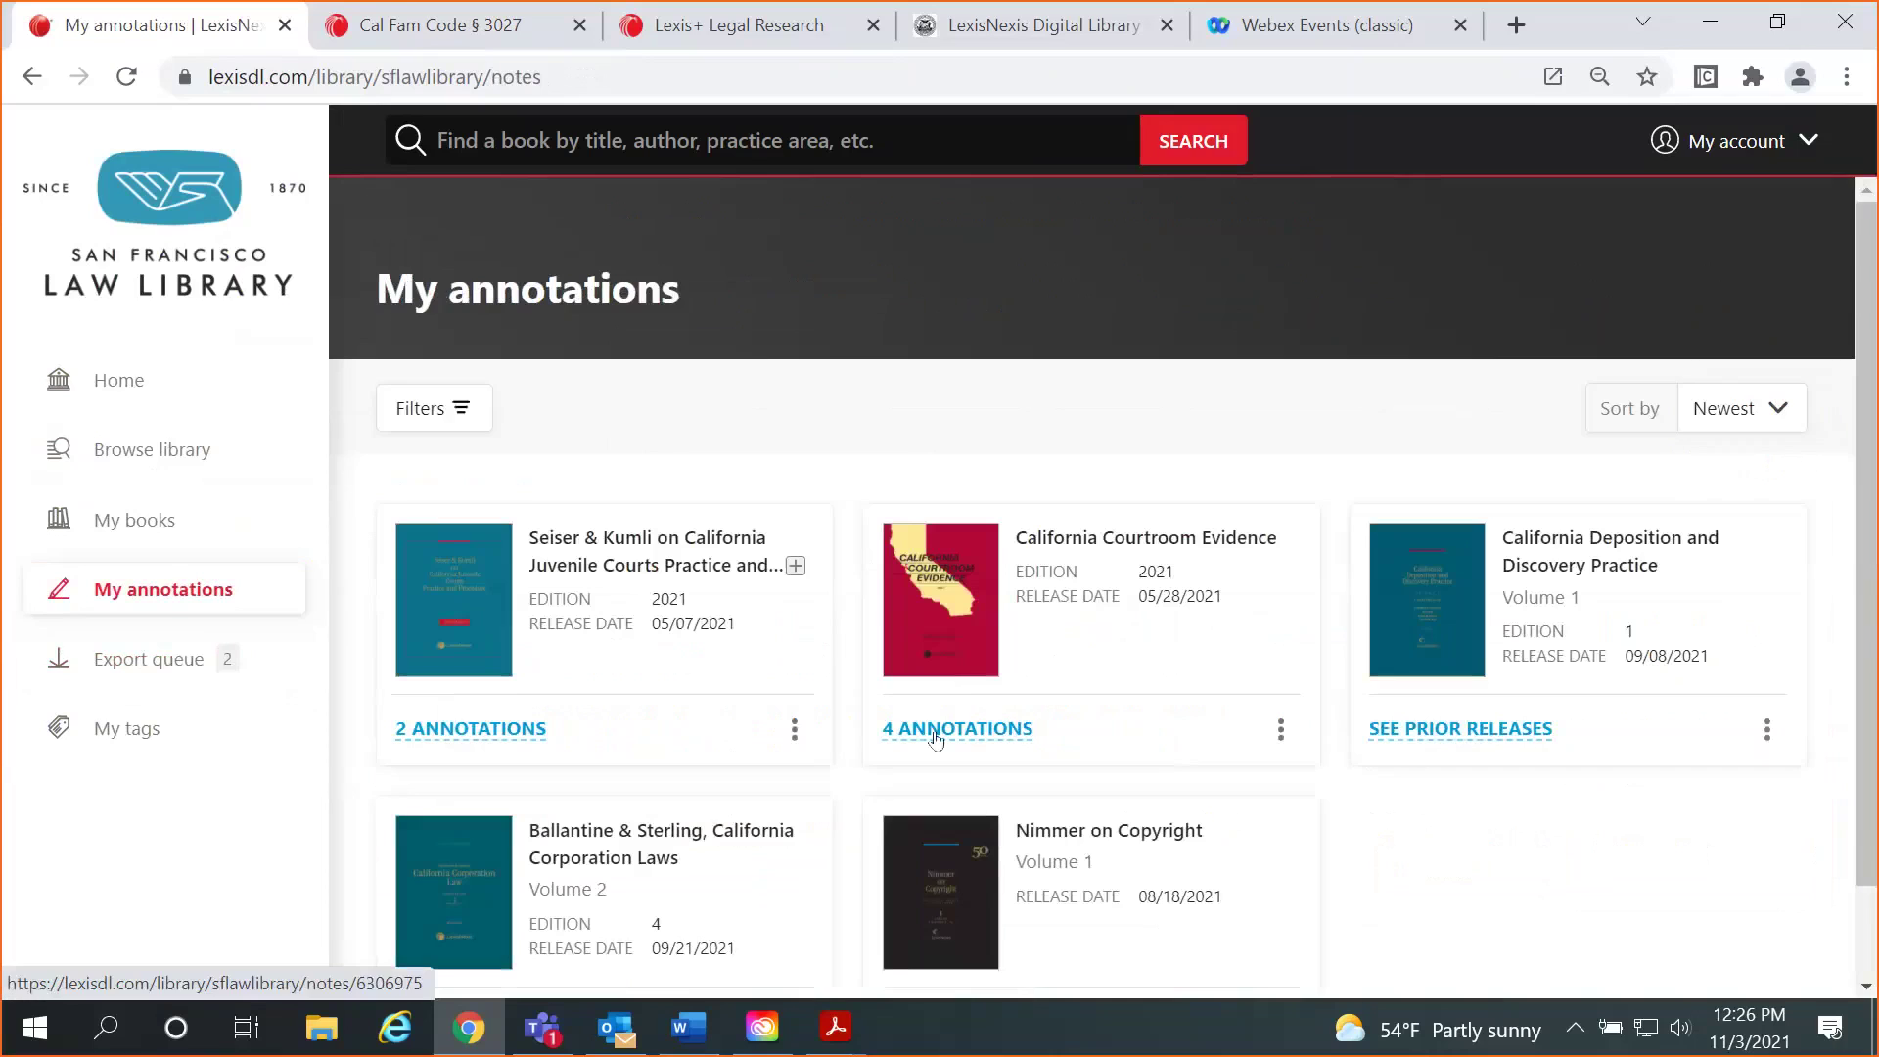
click(935, 732)
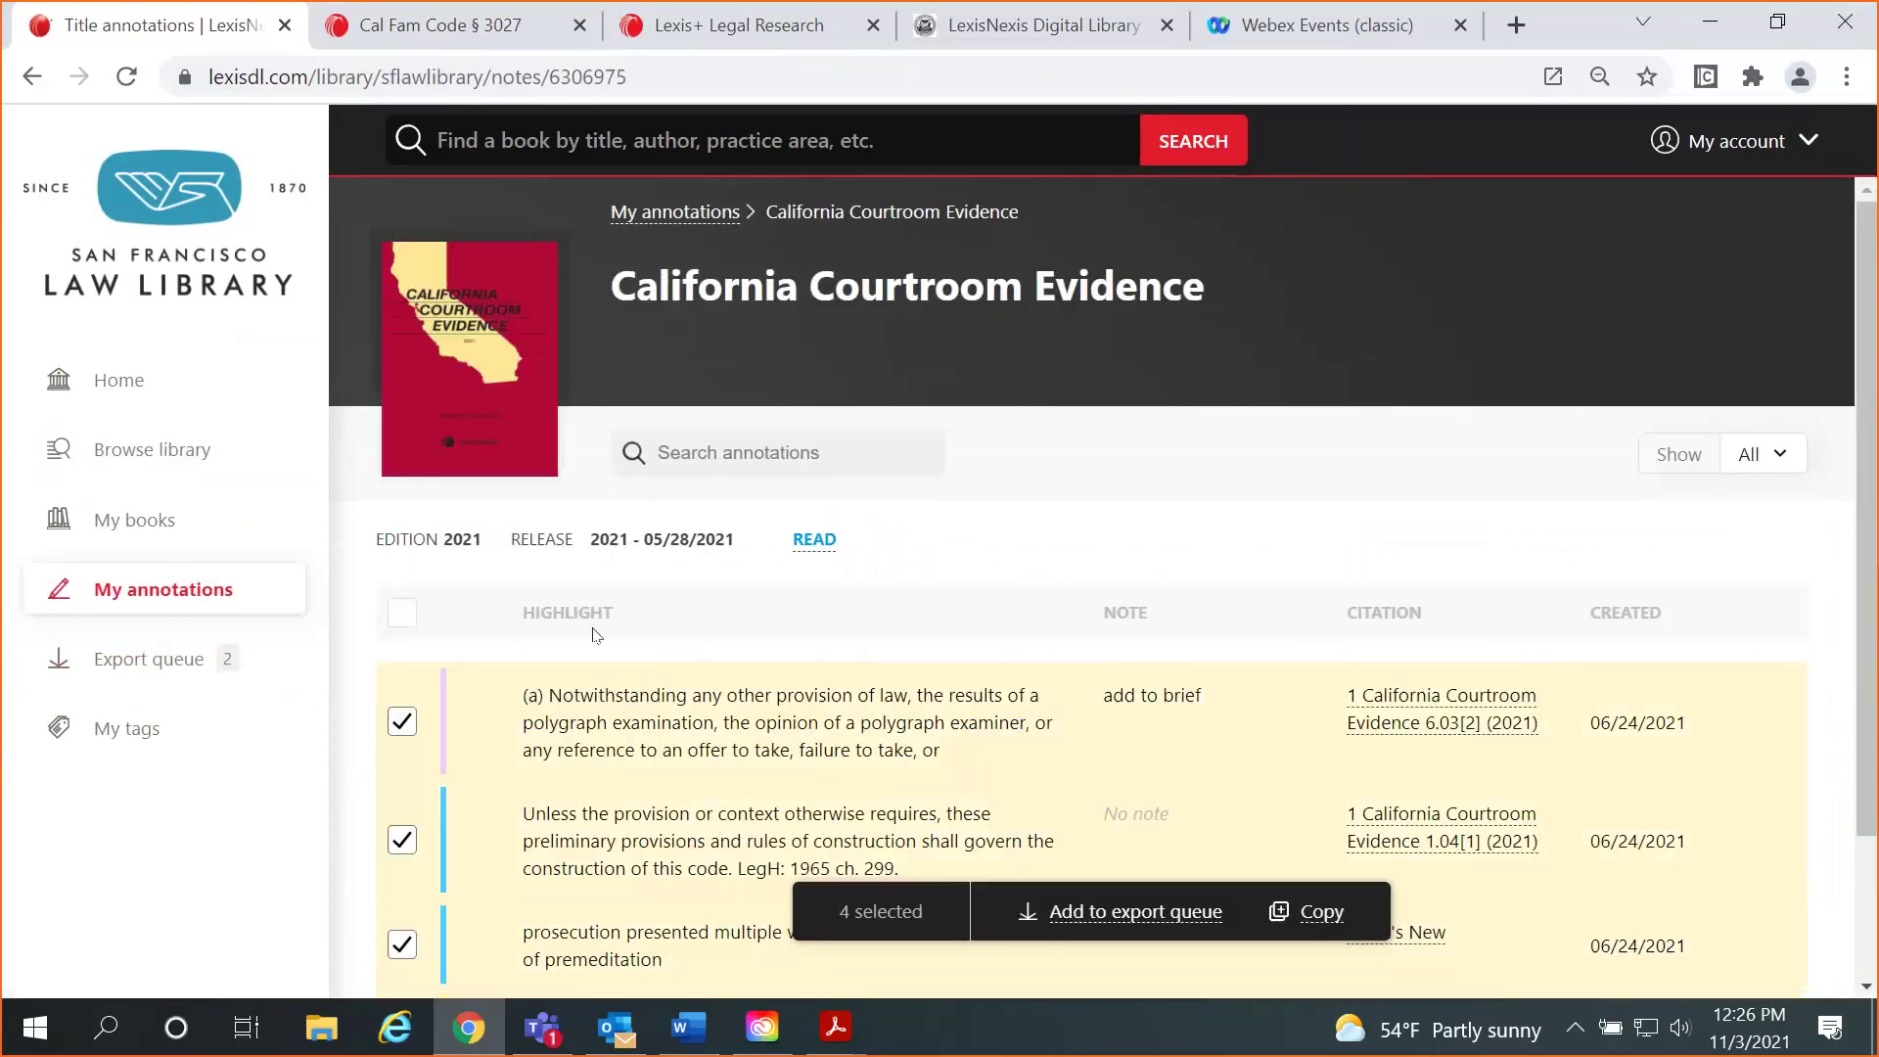
click(1131, 915)
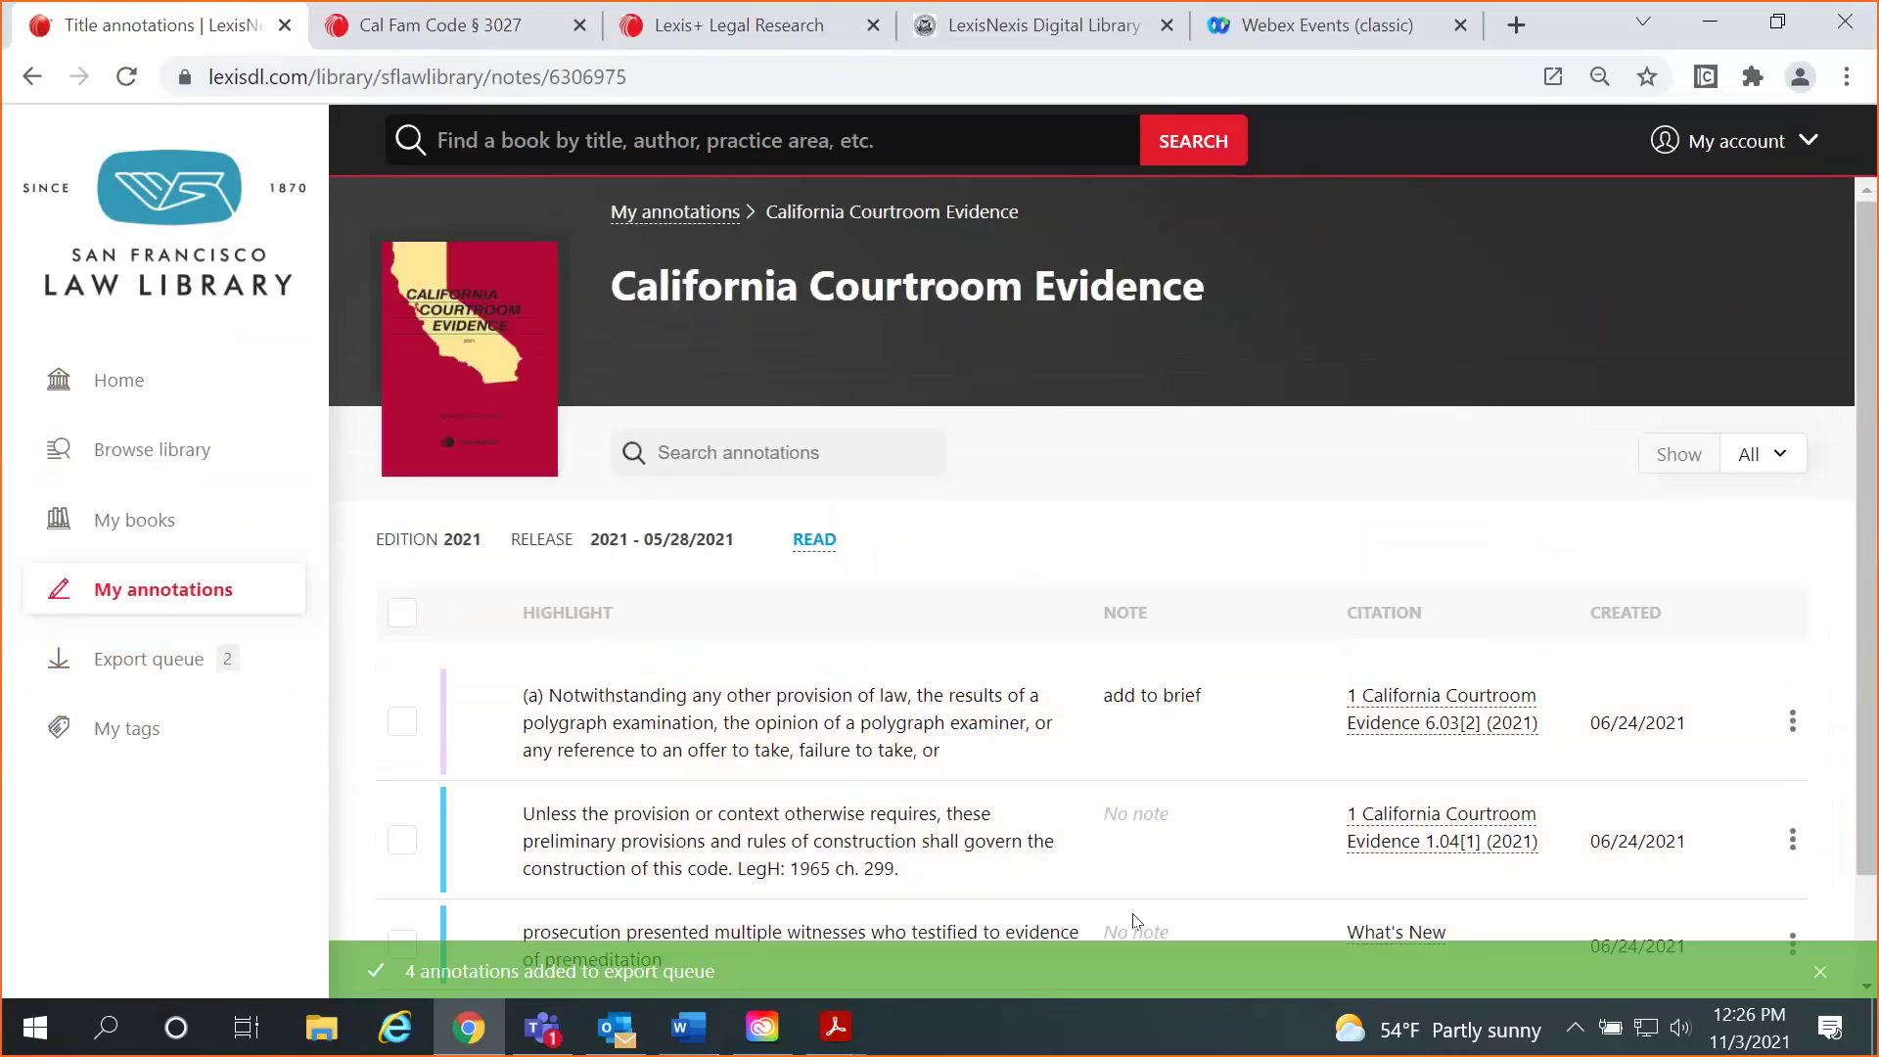
click(180, 671)
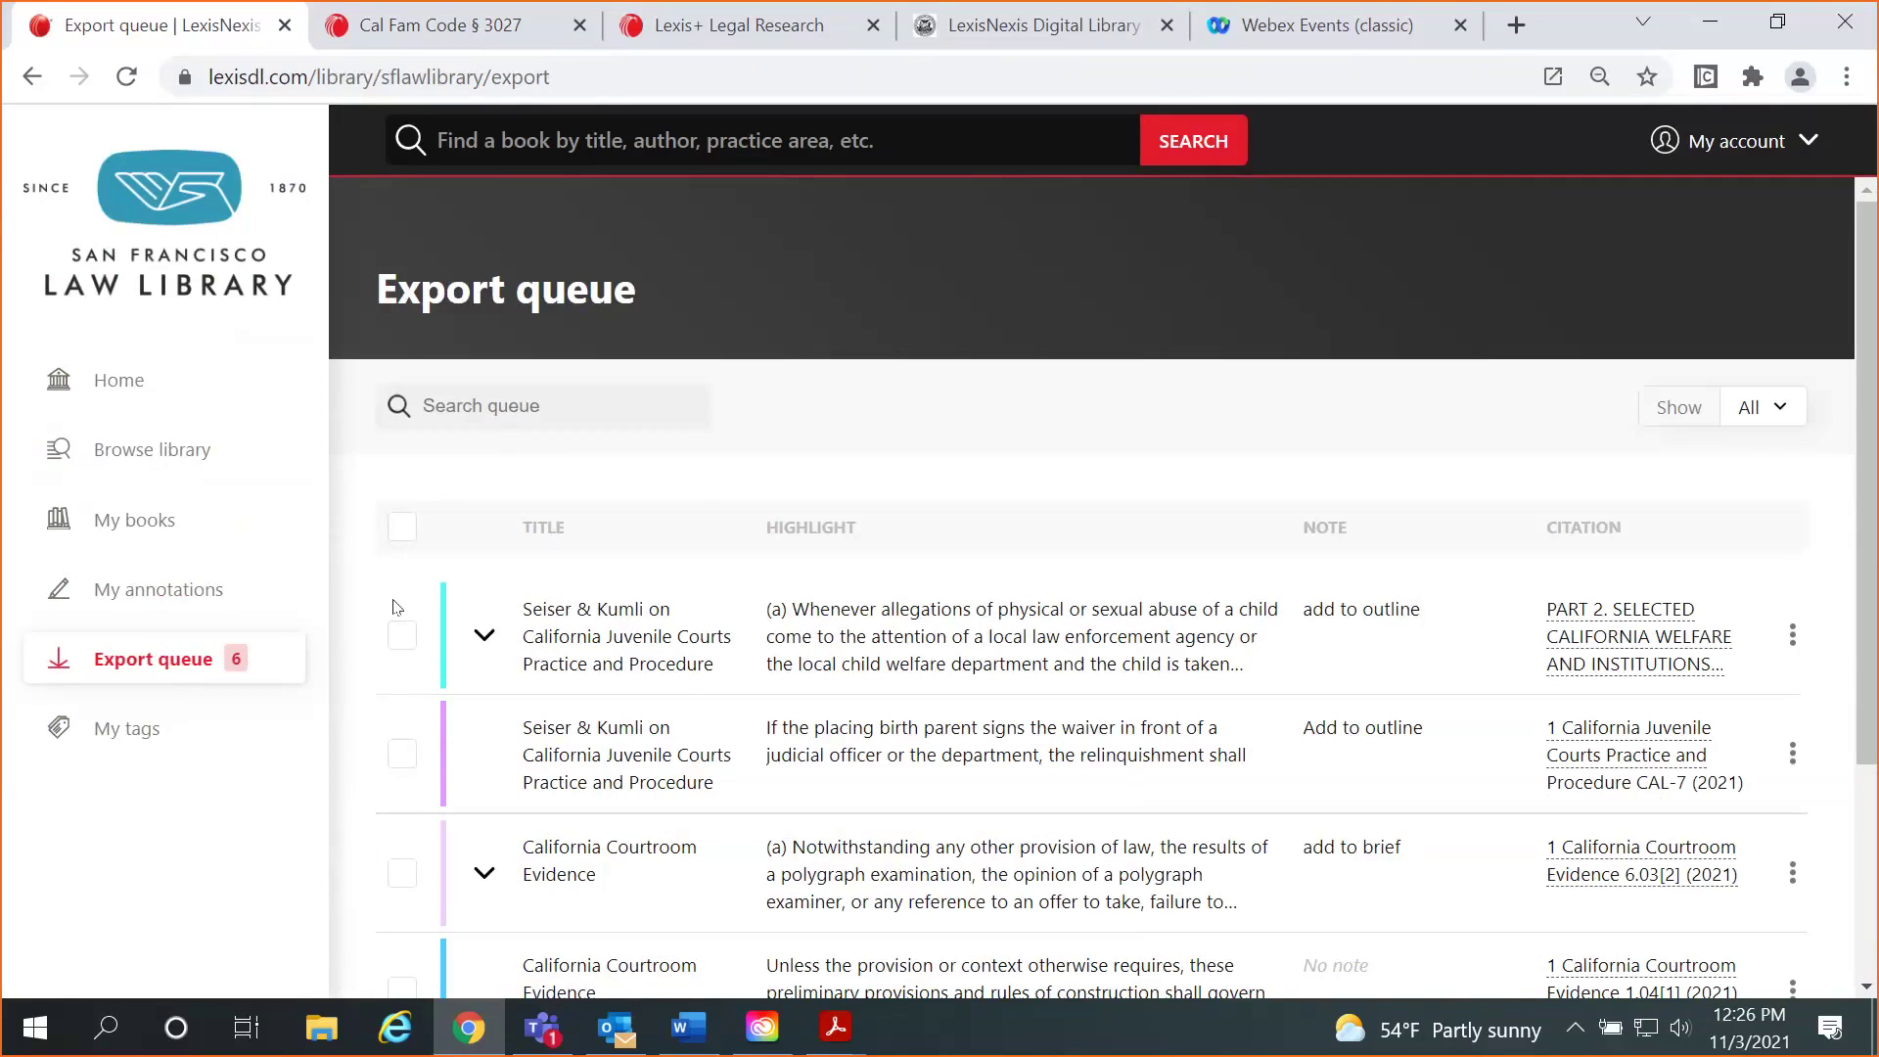
Select every queued annotation, check the available export formats without exporting, and remove them all from the queue.
click(400, 533)
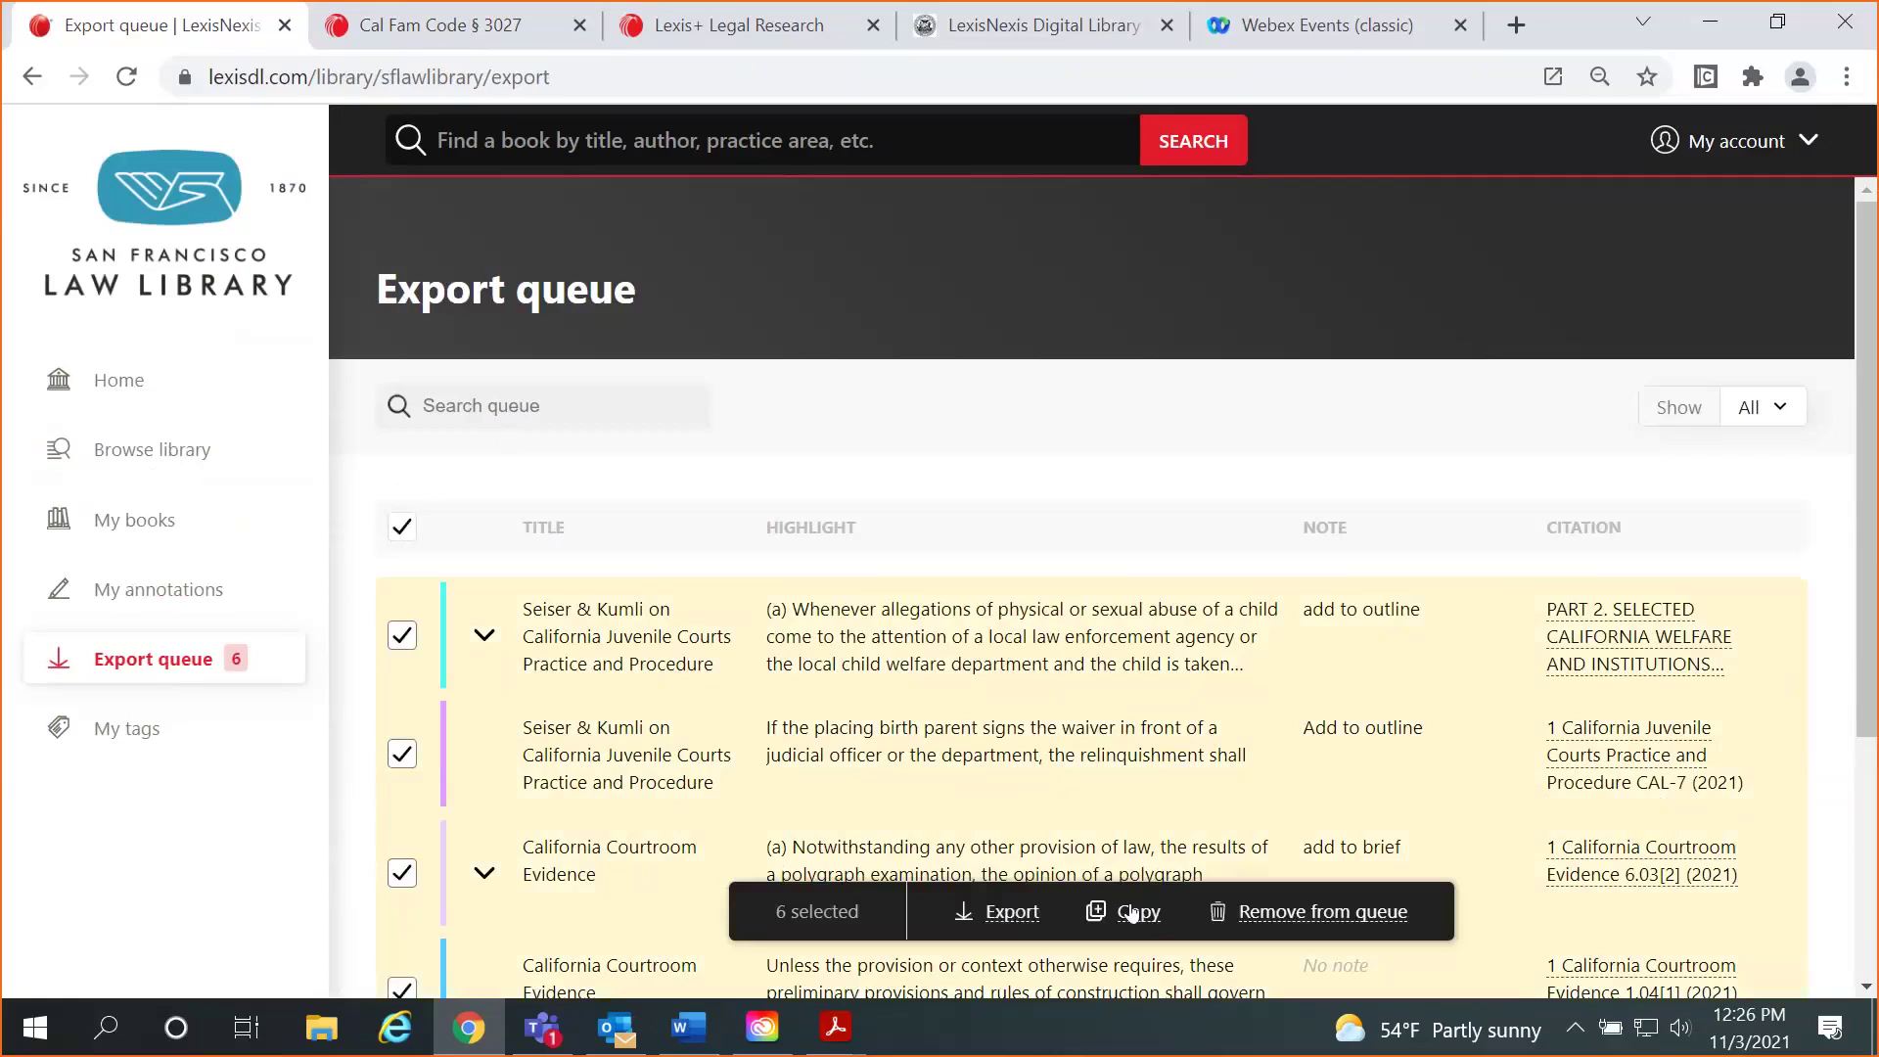
click(1011, 912)
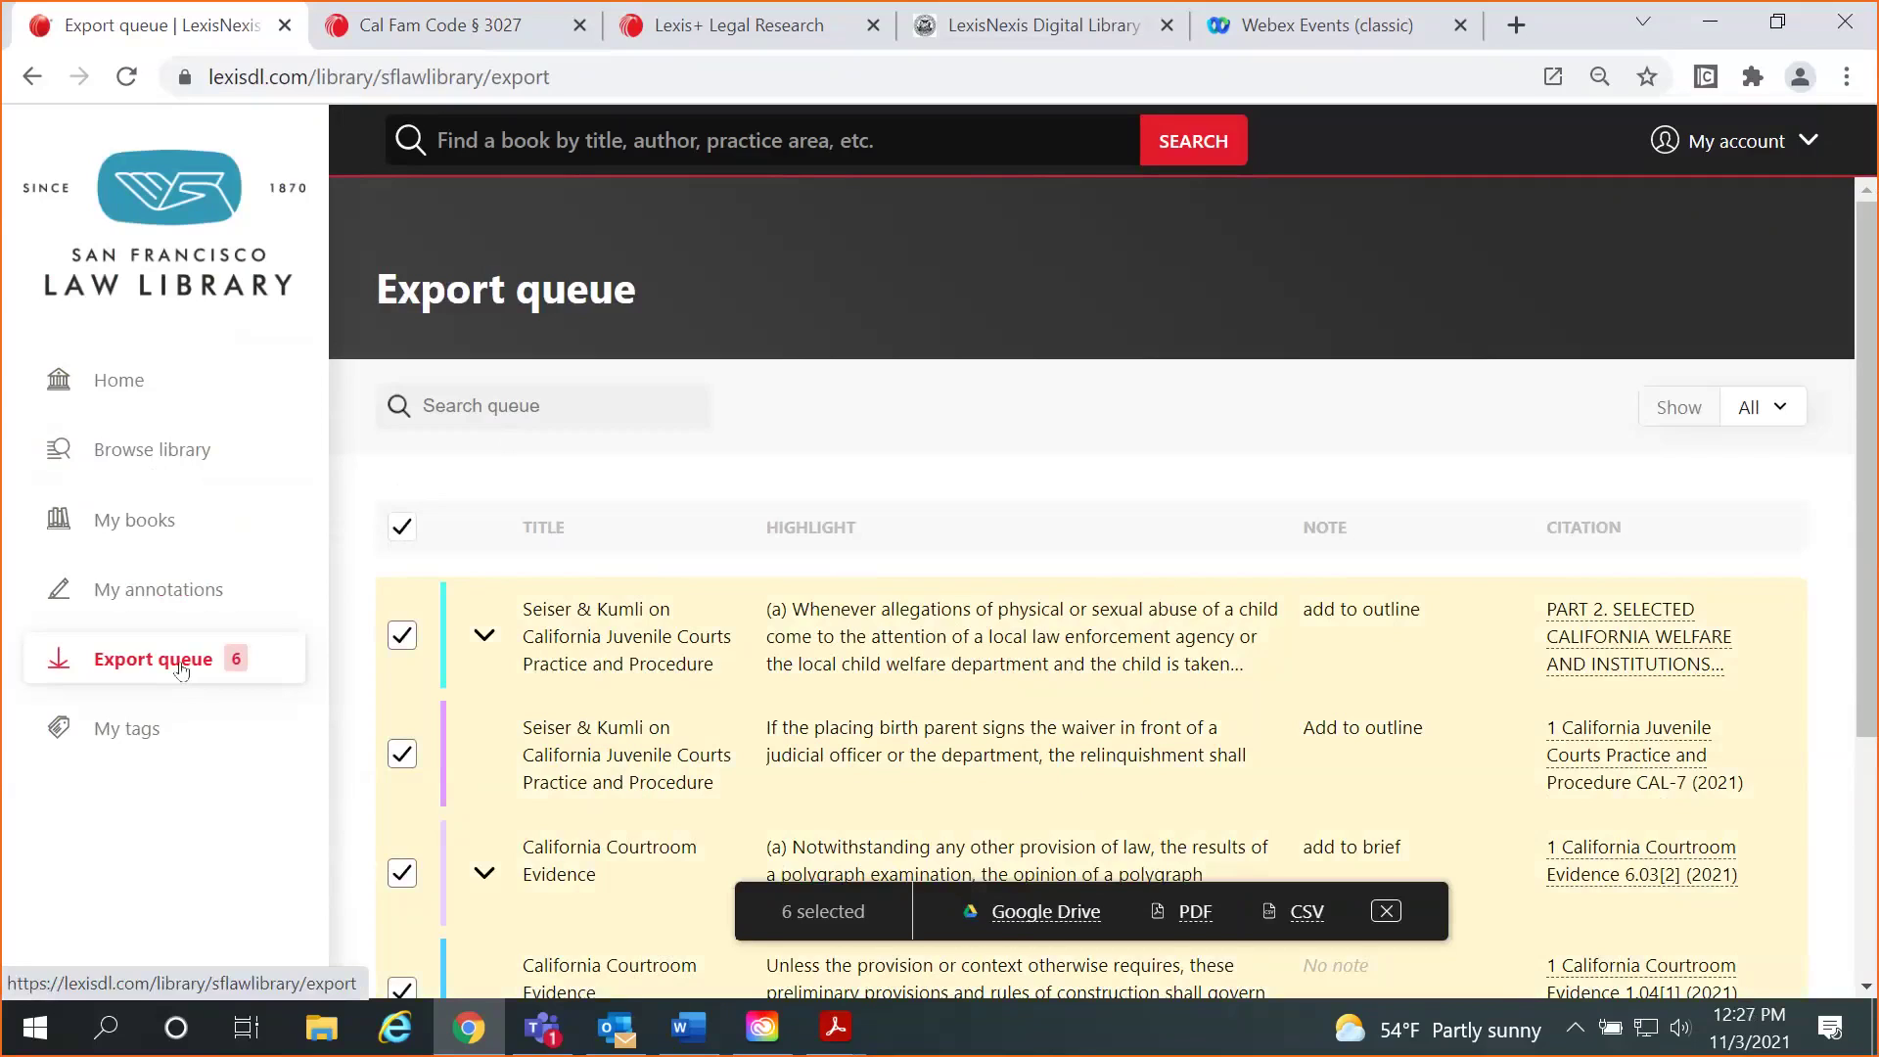
click(1383, 912)
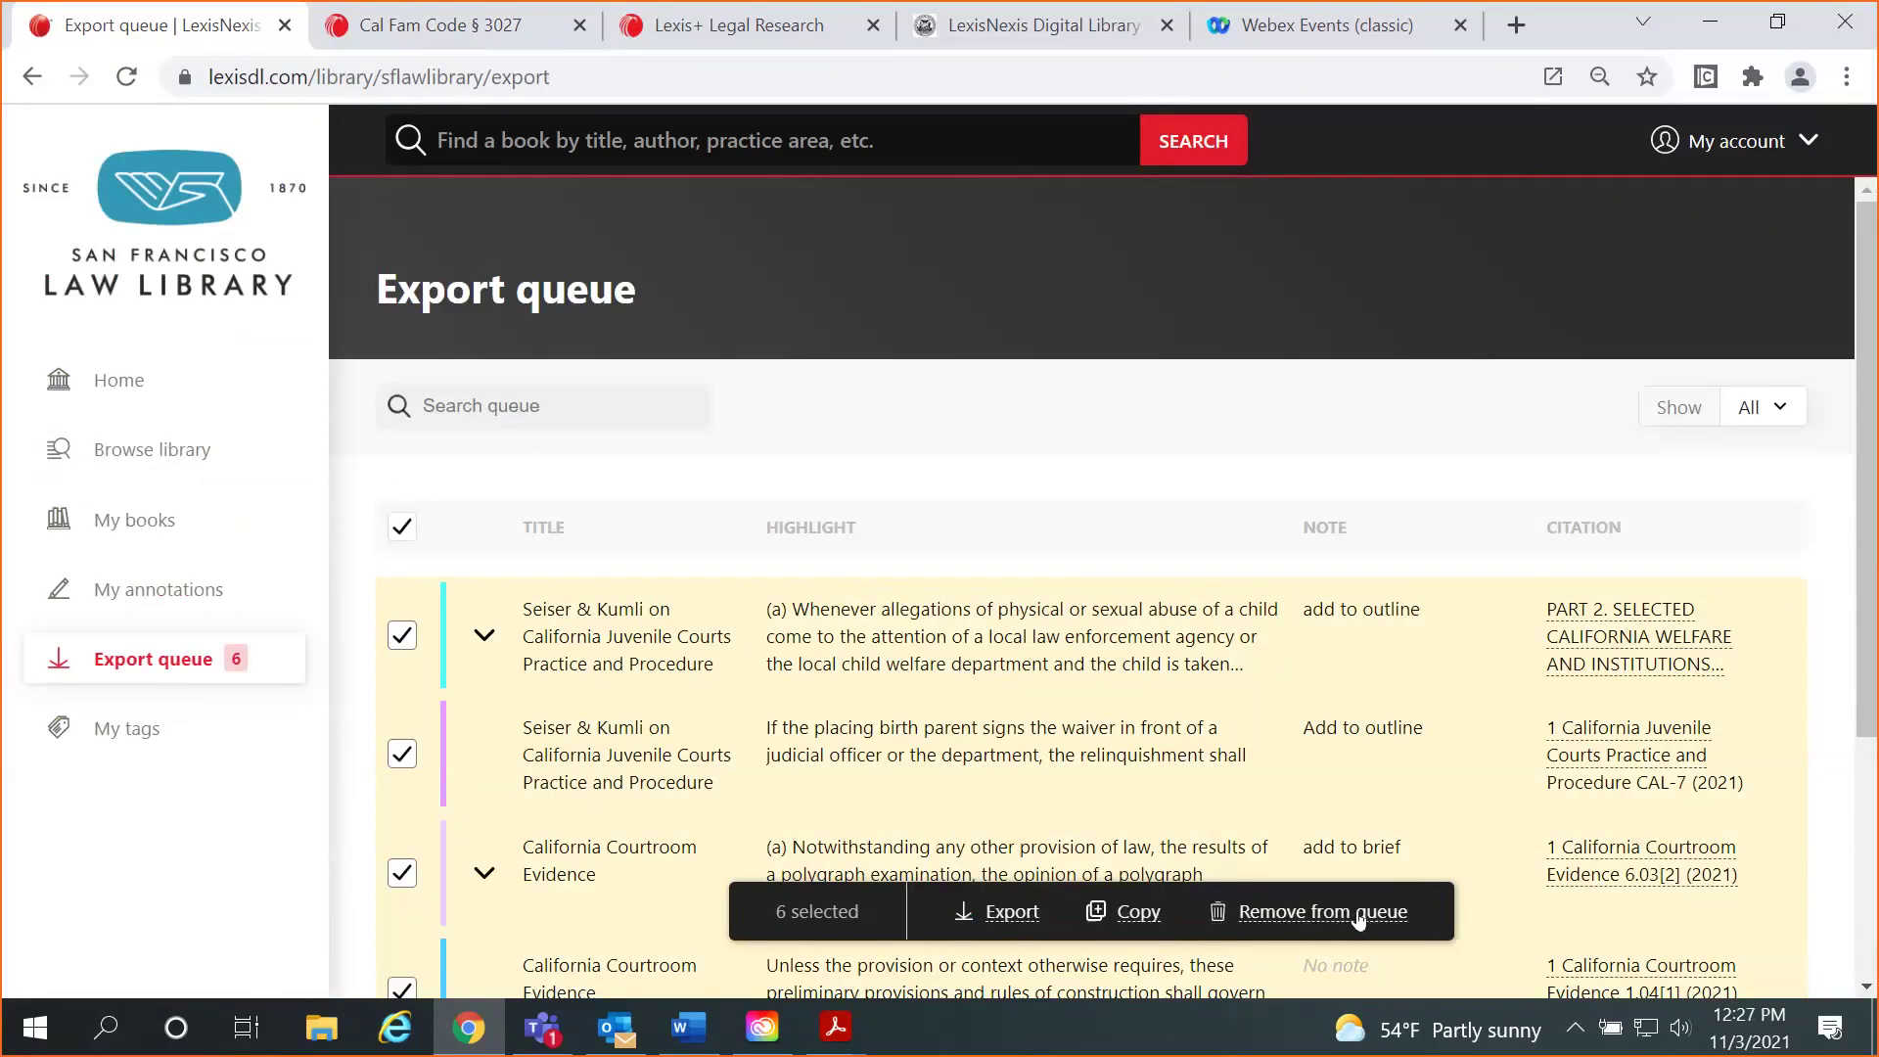
click(1358, 913)
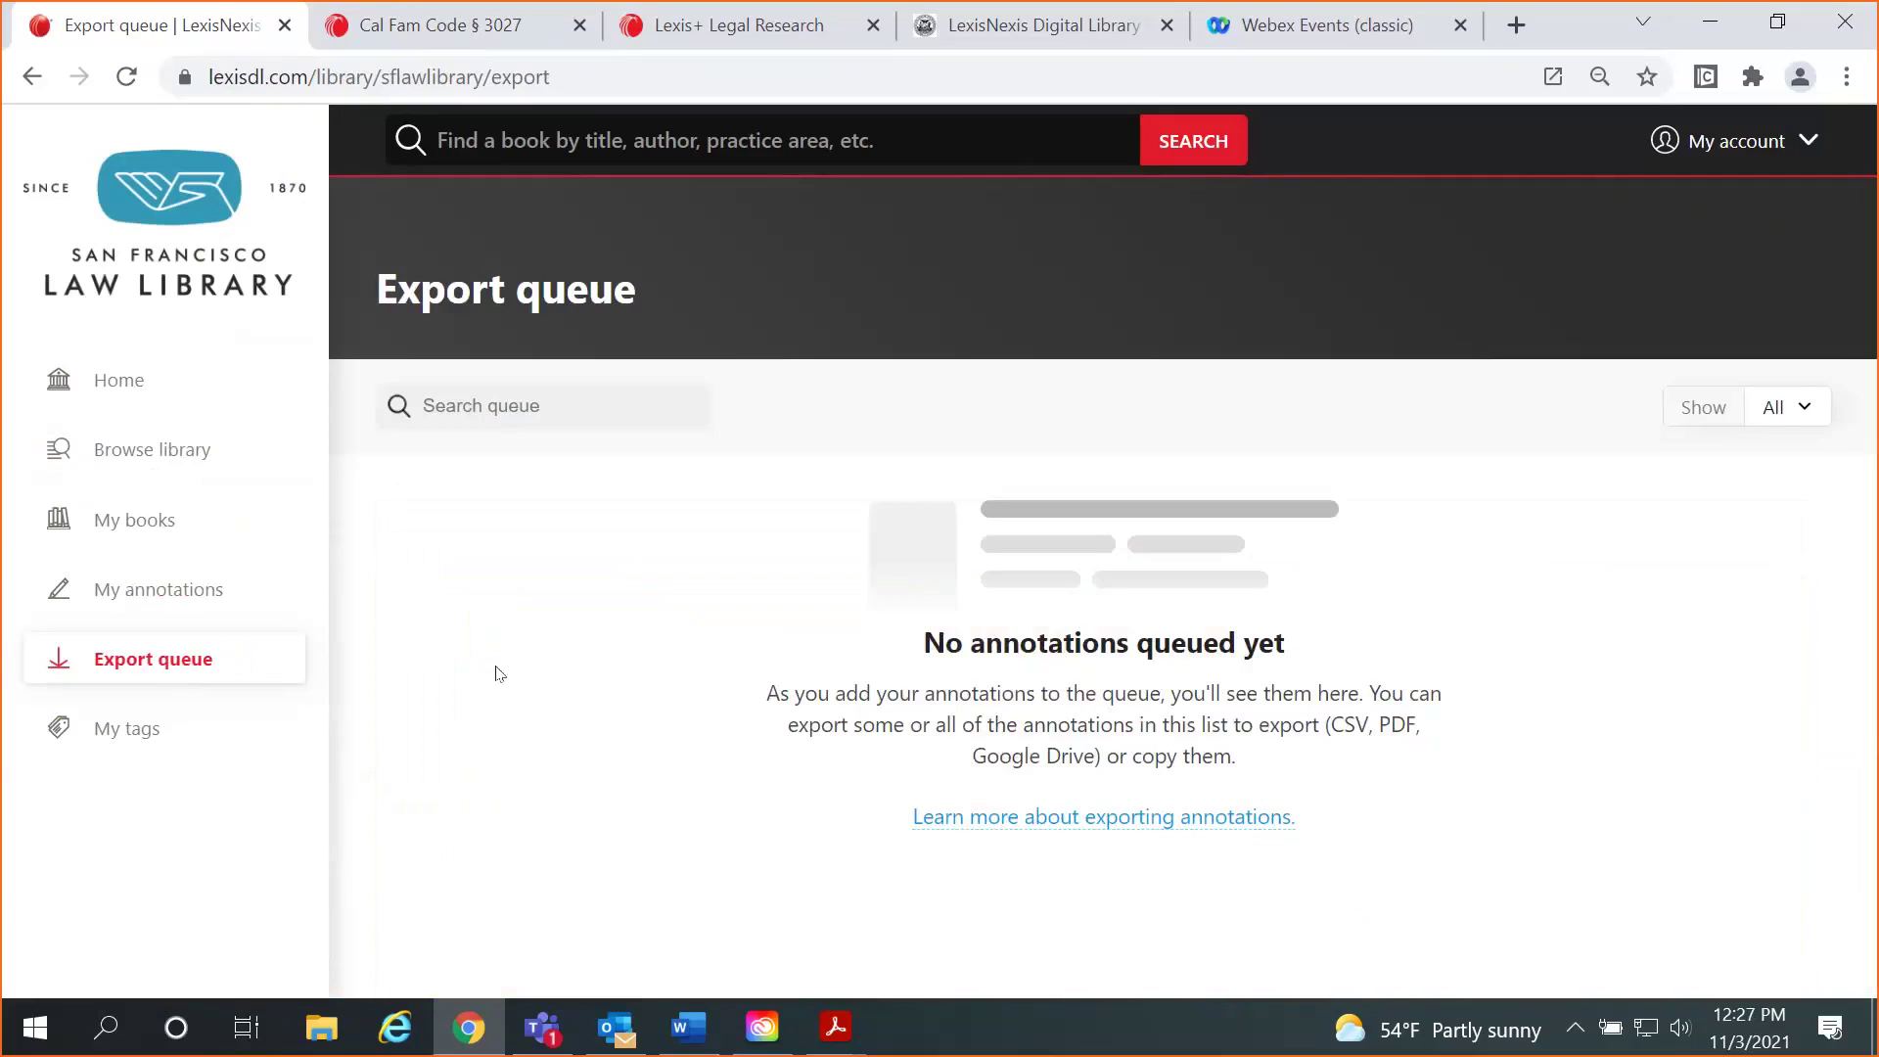